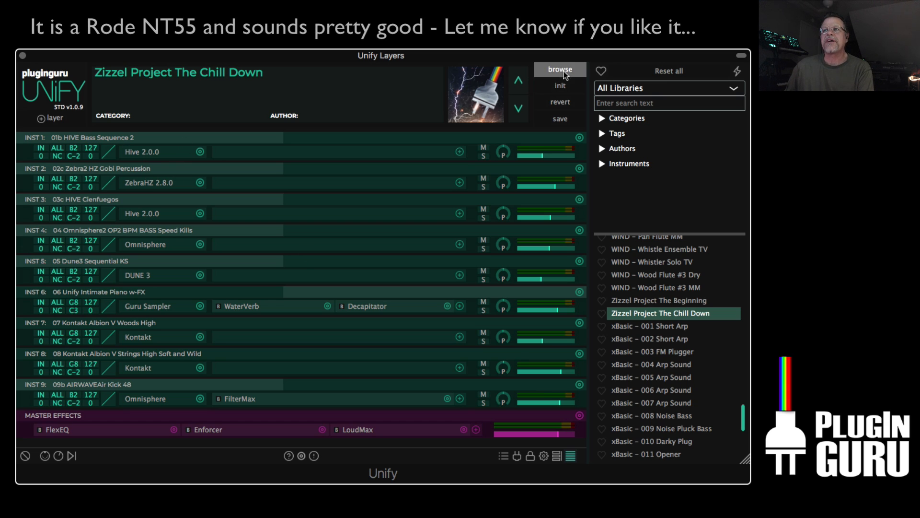
- Limit the patch browser to the Unify Standard Library and load the patch "STR - Pizzi de Fantastique!"
scroll(677, 310, down, 5)
scroll(670, 314, up, 3)
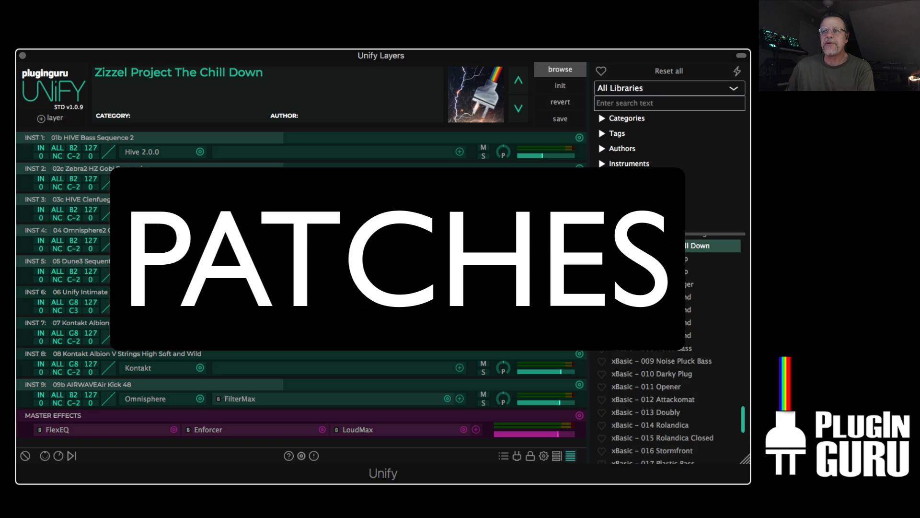
scroll(671, 313, up, 5)
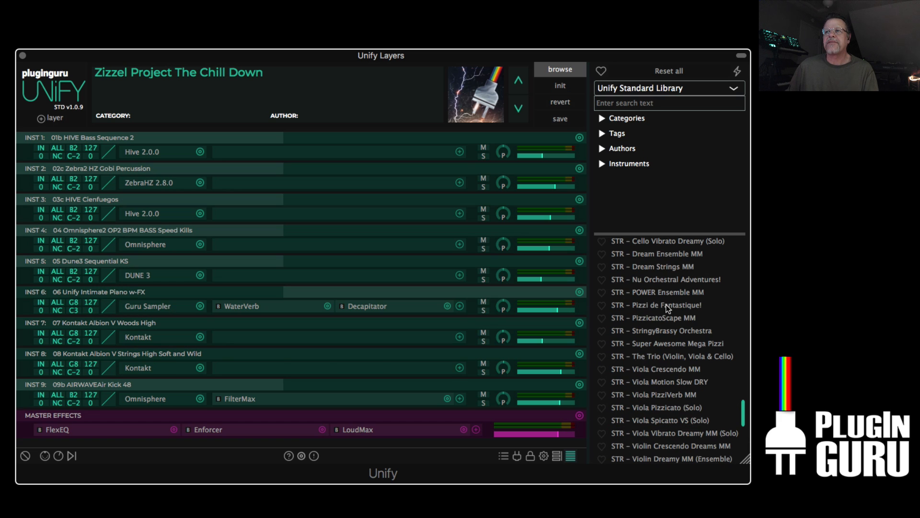
click(667, 306)
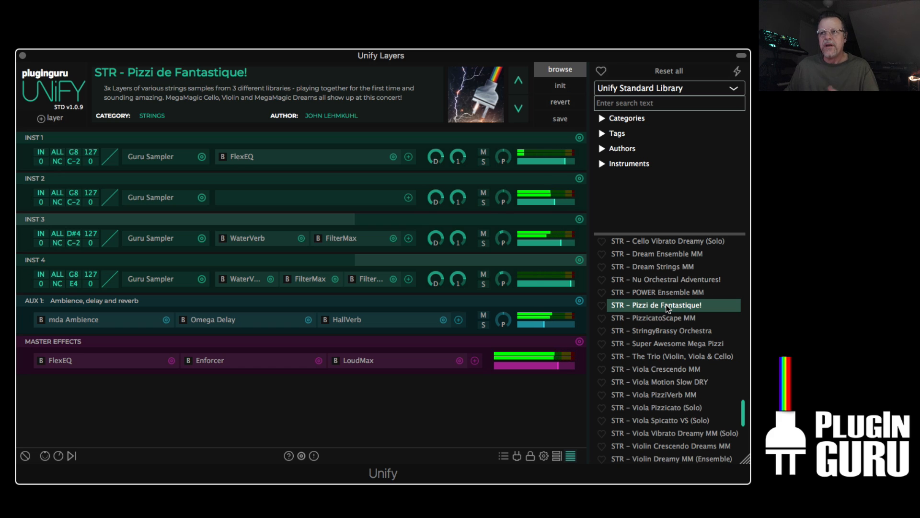
- Audition the strings patch "STR - Beautiful Marriage" from the library list
scroll(668, 307, up, 1)
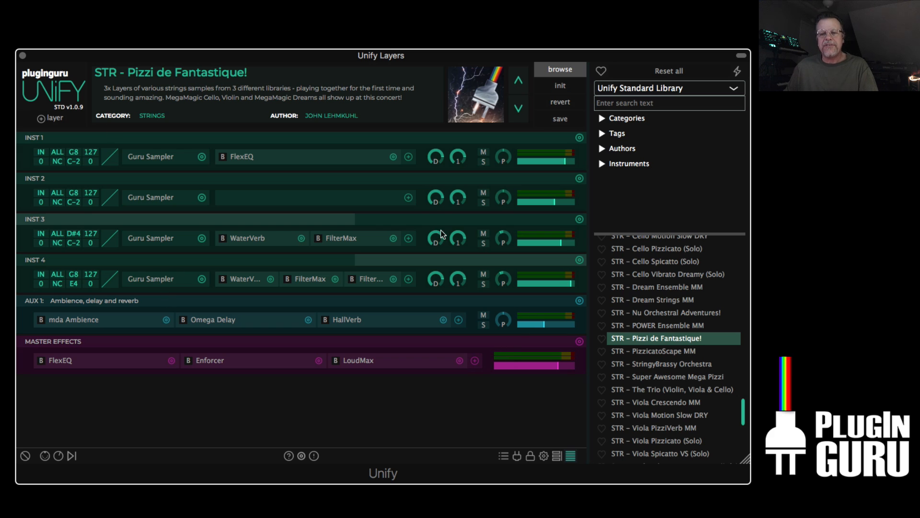
scroll(655, 287, up, 1)
scroll(653, 284, up, 2)
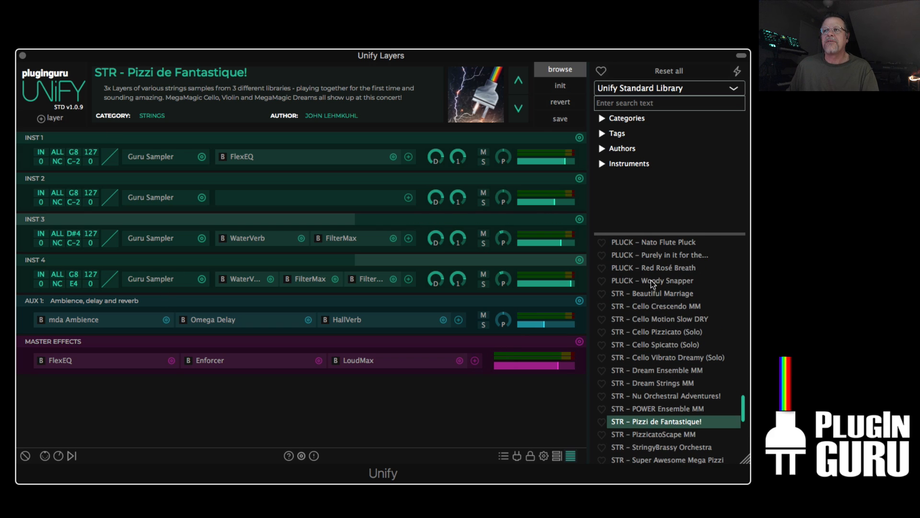
click(654, 295)
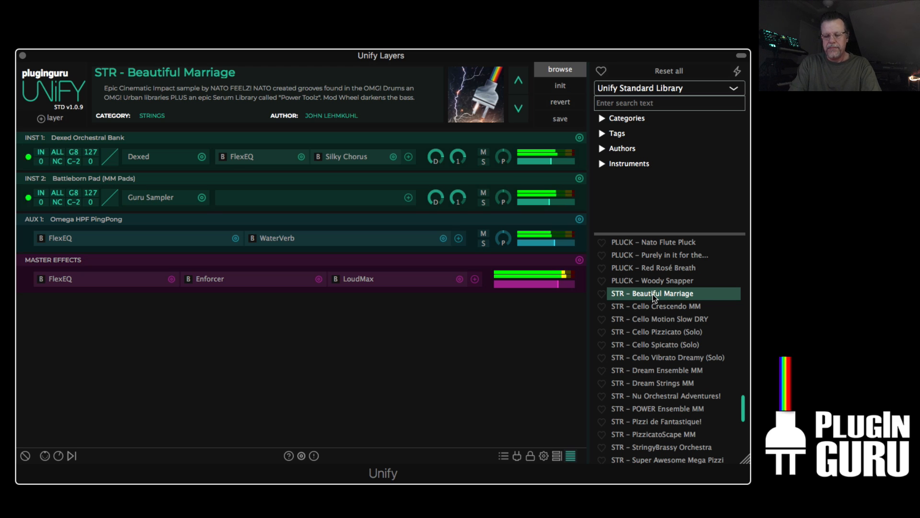
- Audition the pad patches "PAD - Vapour Beam PAD" and "PAD - Royal Denali"
scroll(658, 295, up, 5)
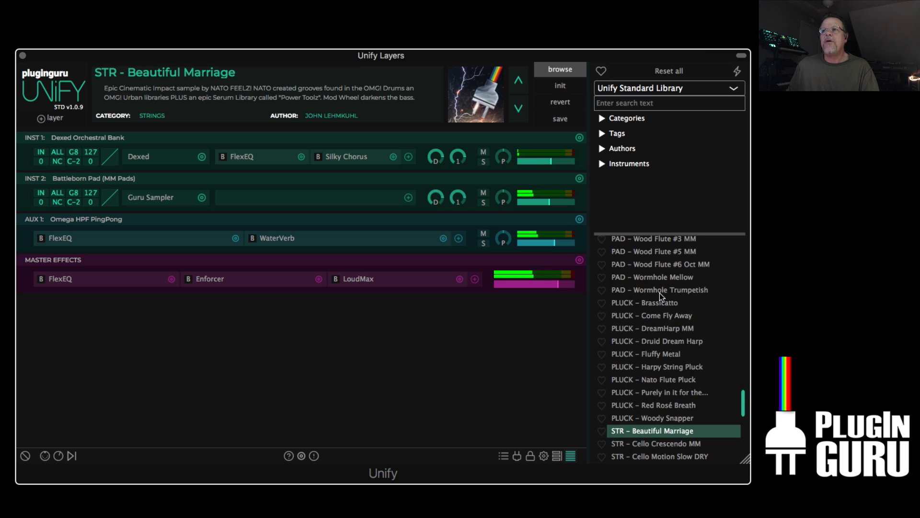
click(651, 270)
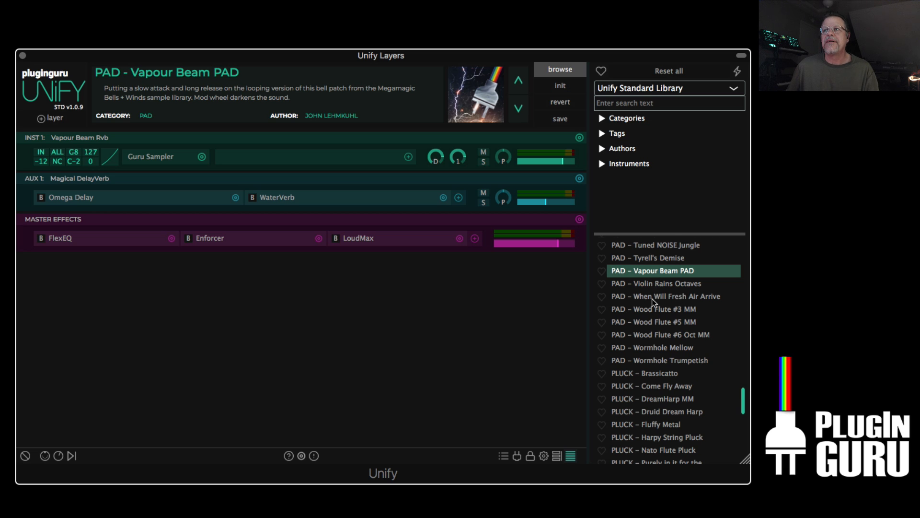
scroll(678, 298, up, 4)
click(656, 268)
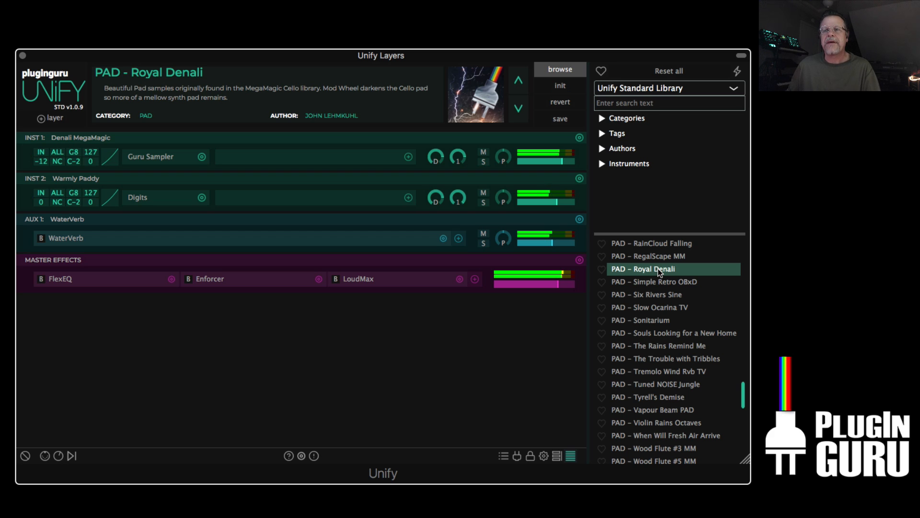
- Initialize the patch to start from a blank one with a single instrument layer
click(561, 86)
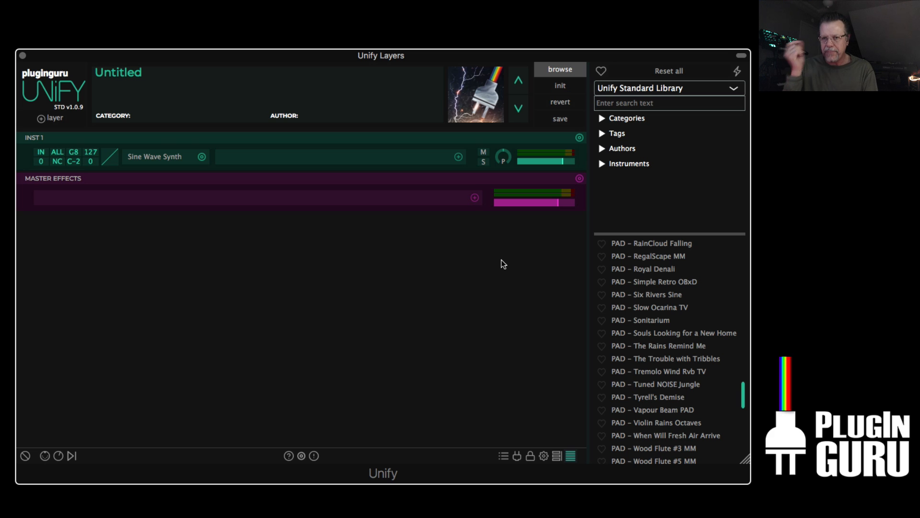
- Examine the layer presets available for replacing the INST 1 layer, including the Guru Sampler, Spectrasonics and Zezzel Project Film Projekt folders
click(579, 138)
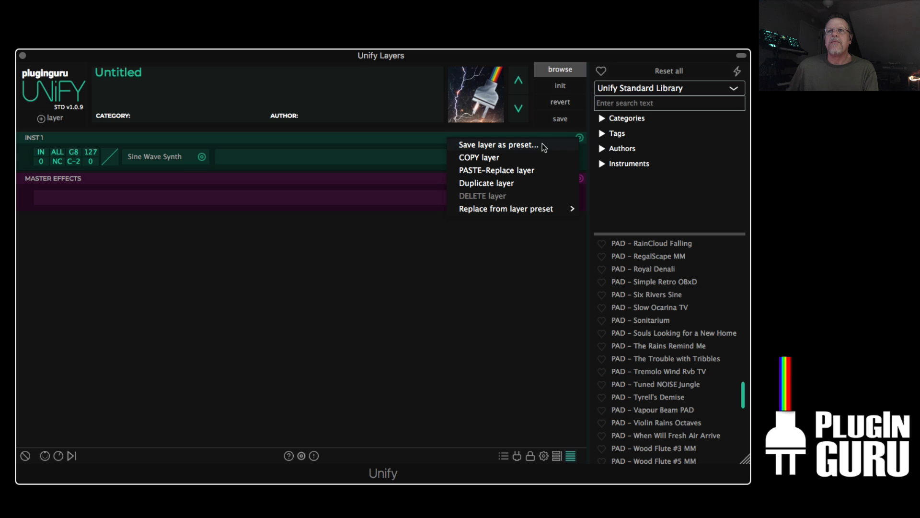
mouse_move(523, 209)
mouse_move(622, 117)
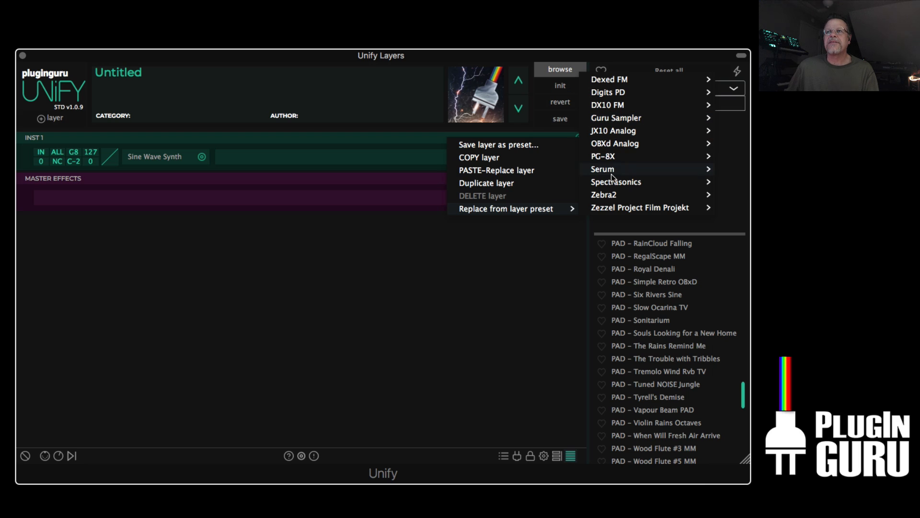
mouse_move(622, 182)
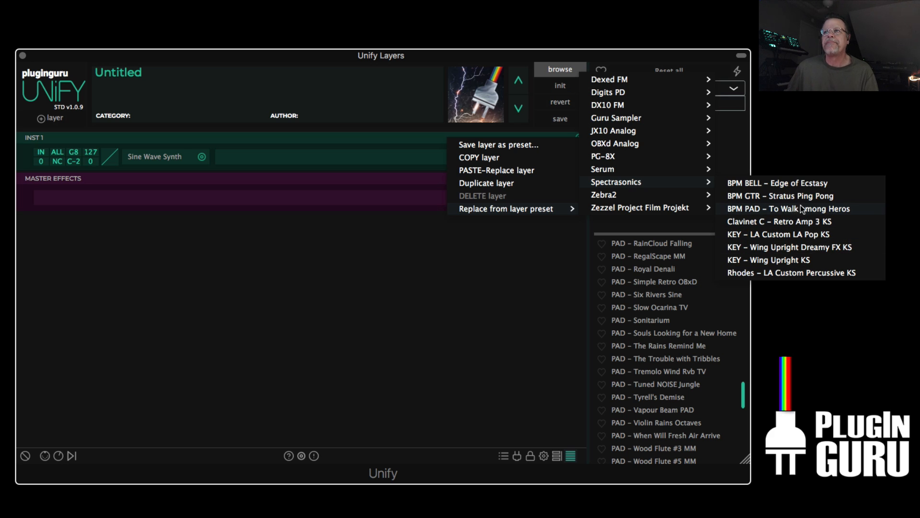
mouse_move(690, 207)
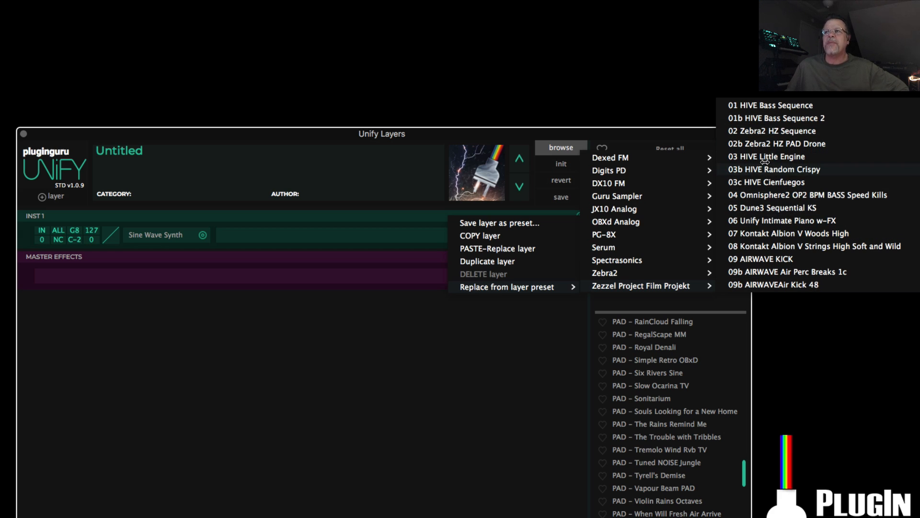
click(509, 367)
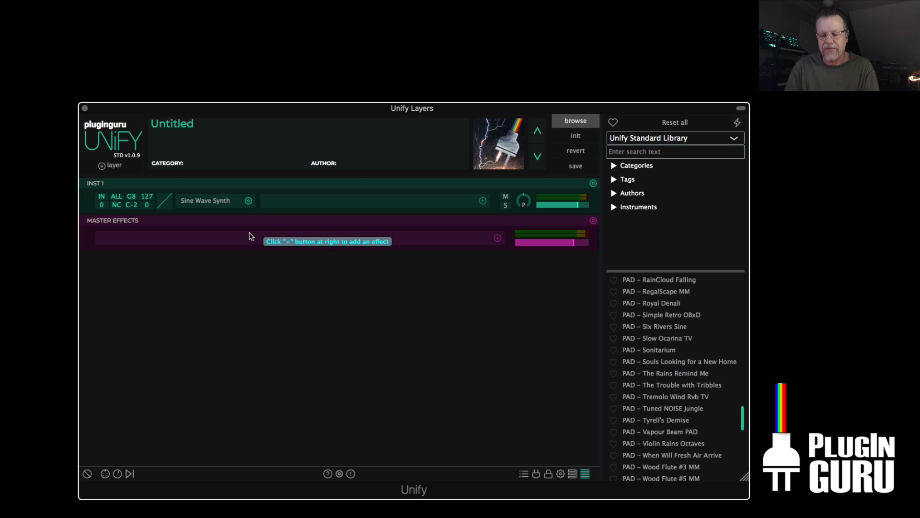
- Swap the Sine Wave Synth on the INST 1 layer for Zebra2 from the personal instruments
click(248, 200)
mouse_move(298, 225)
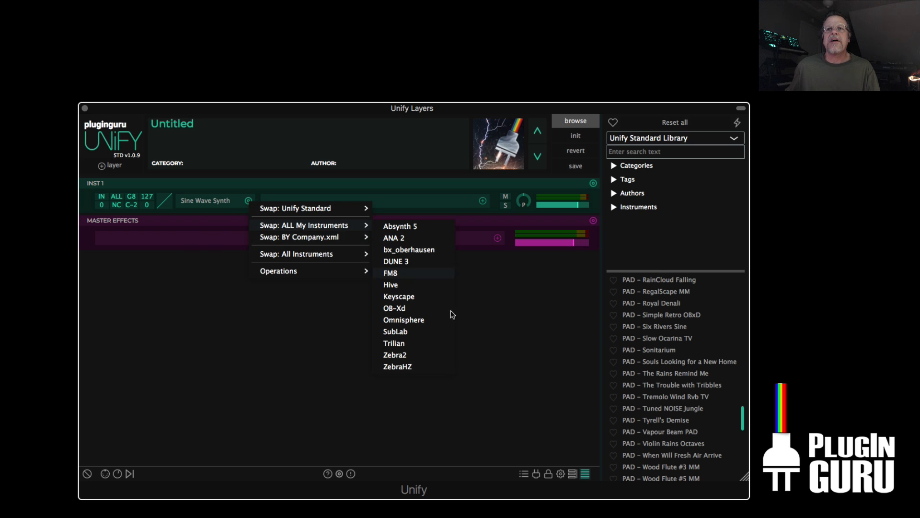
click(400, 361)
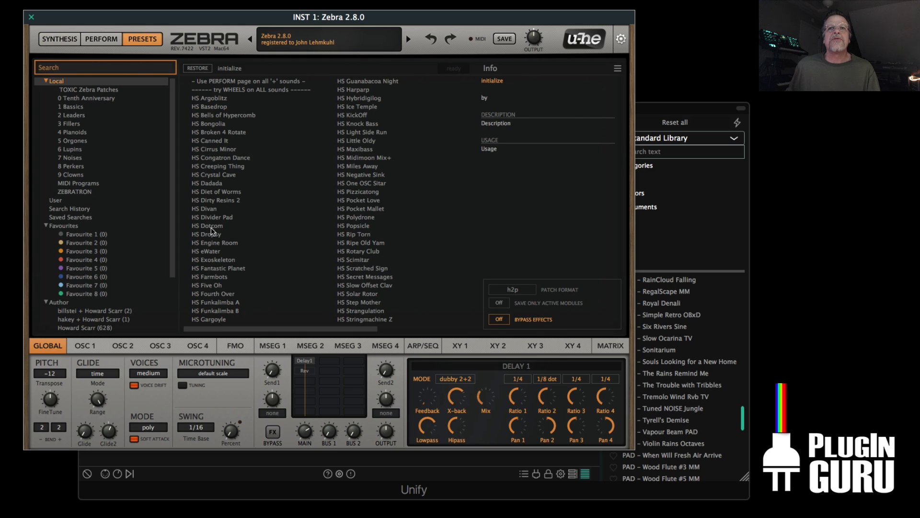
- Load the "HS Pizzicatong" preset in Zebra and close its editor window
click(211, 226)
click(366, 192)
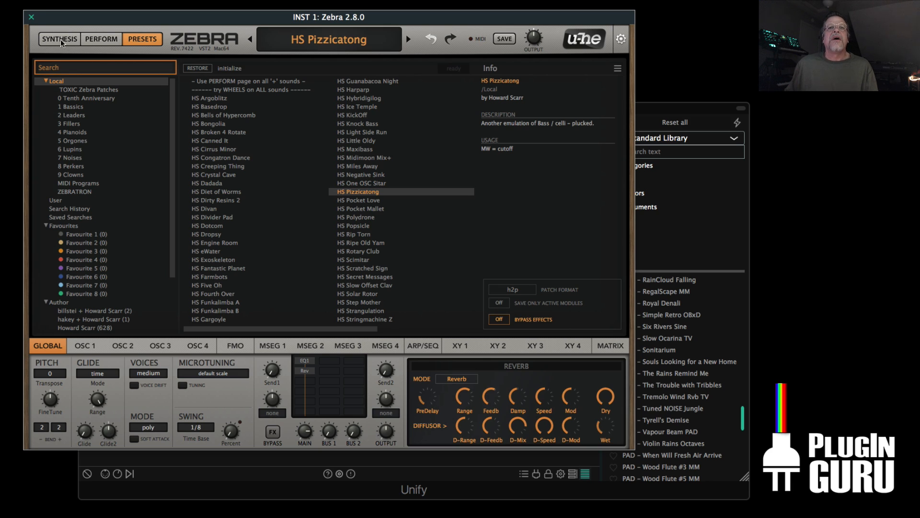
click(32, 17)
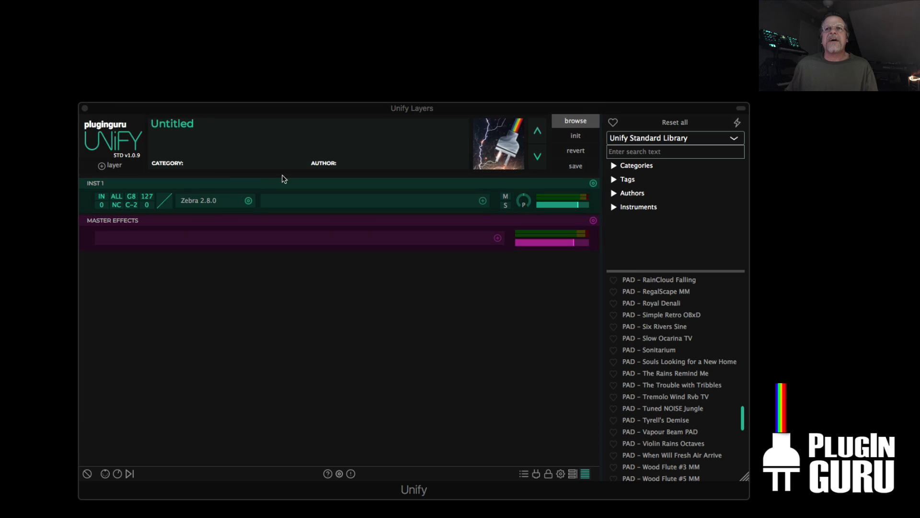
- Enter "PLUCK -" as the name of the INST 1 layer
click(593, 183)
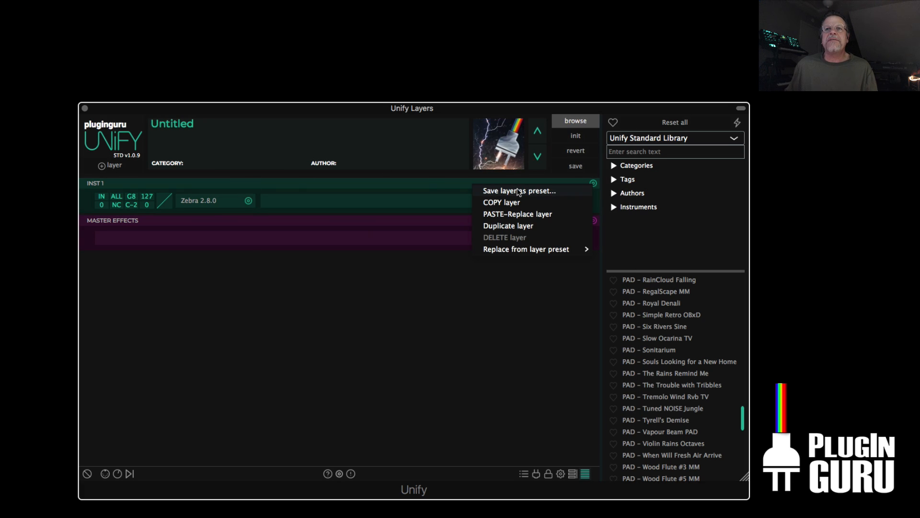
click(246, 245)
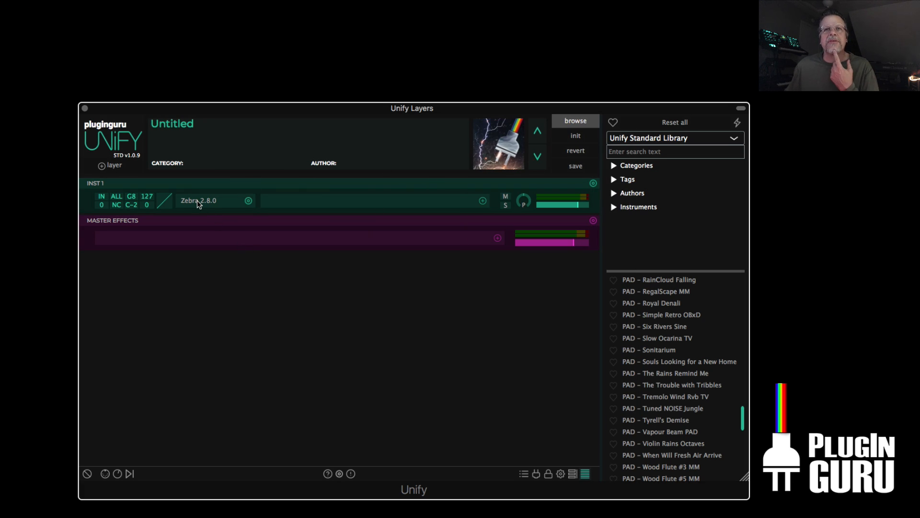
click(203, 204)
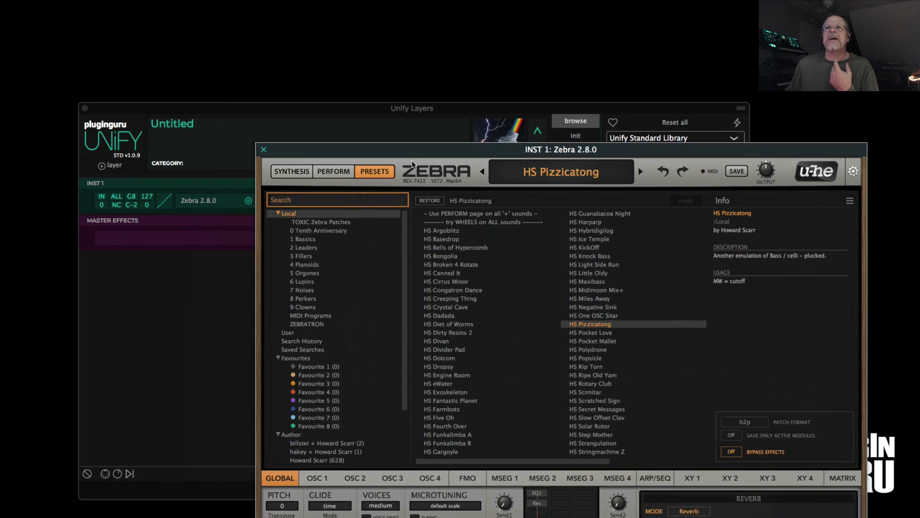
double_click(116, 183)
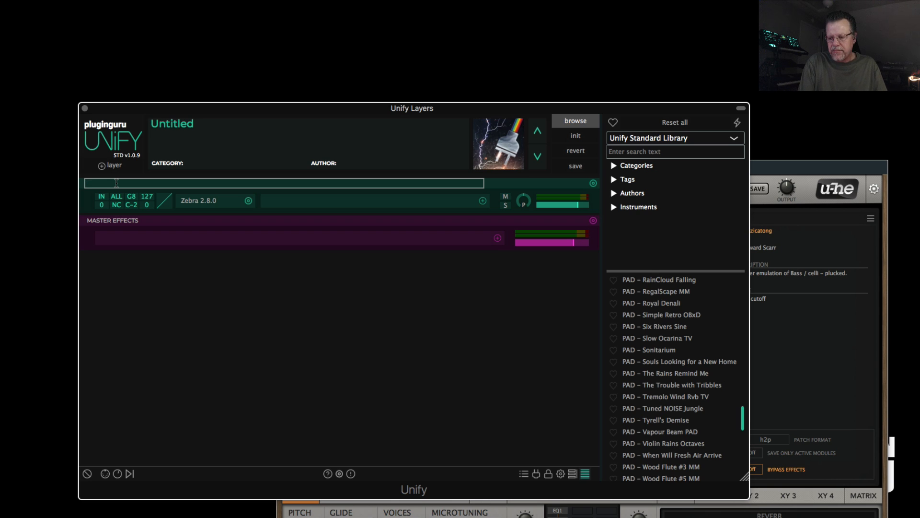
text(-)
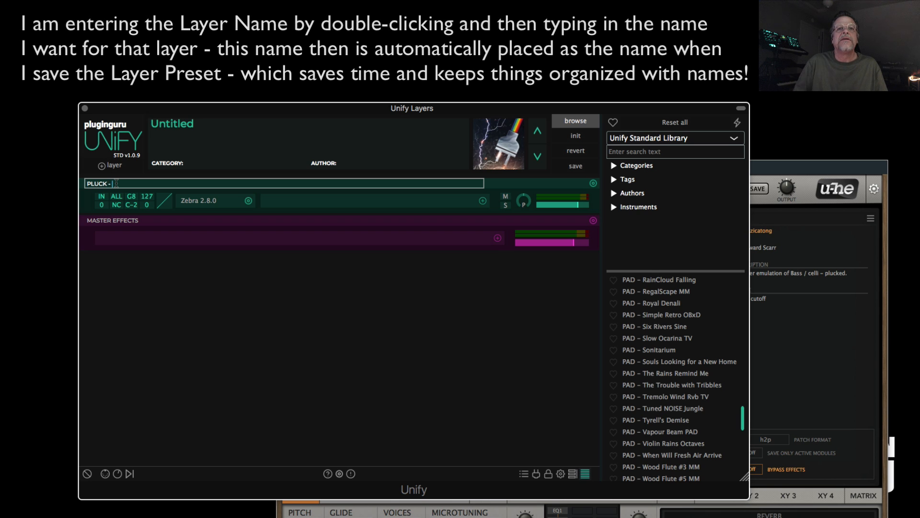
- Extend the INST 1 layer name to "PLUCK - Pizzicatong", following the name of the loaded Zebra preset
click(860, 172)
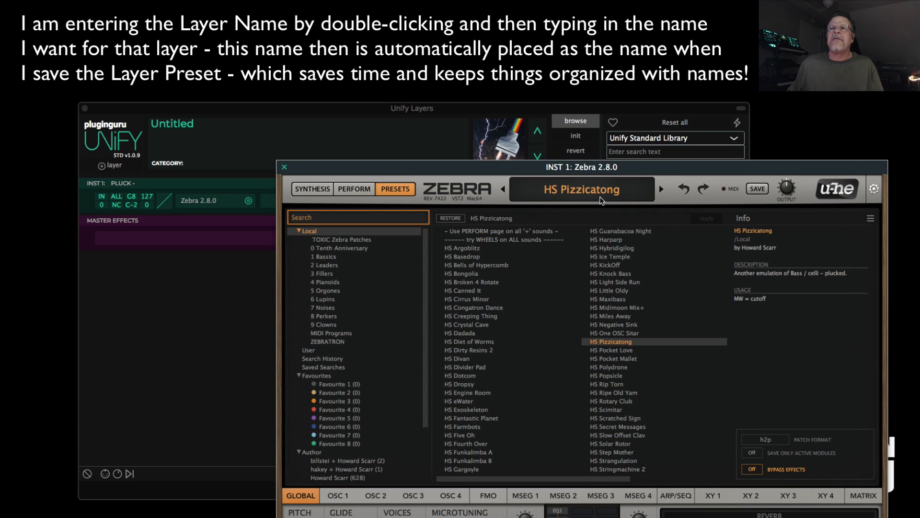
drag(423, 169, 516, 48)
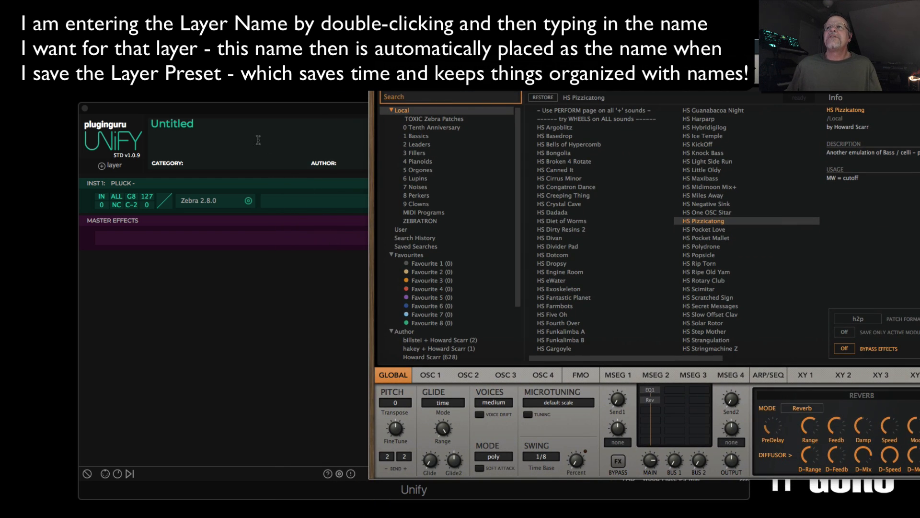
click(162, 183)
double_click(162, 183)
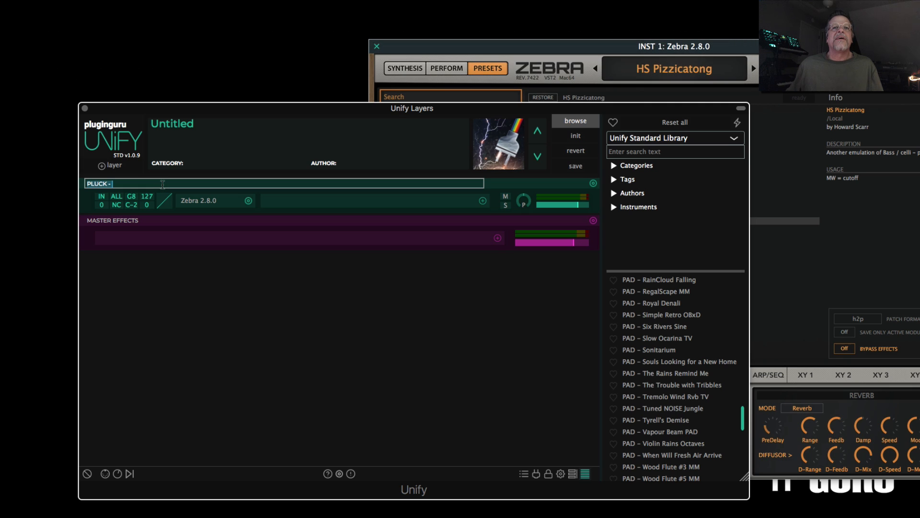
click(161, 184)
text(P)
text(izzicatong)
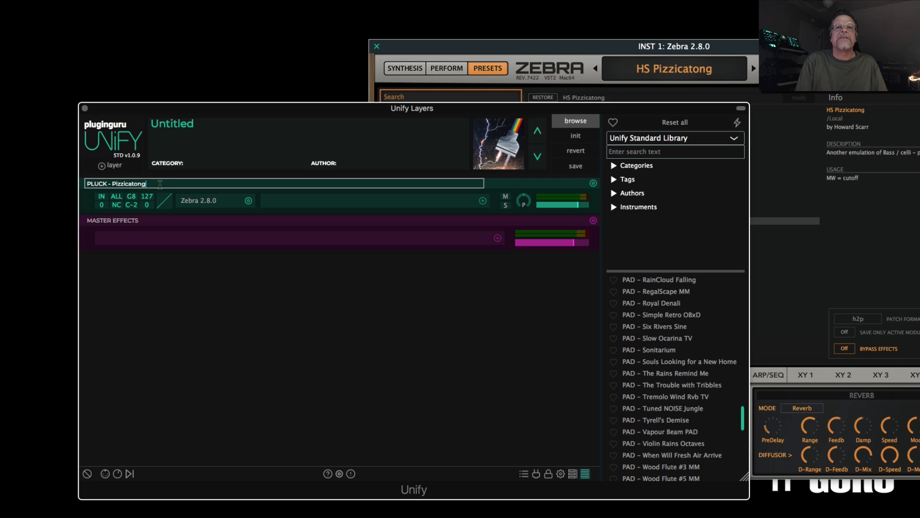
key(Return)
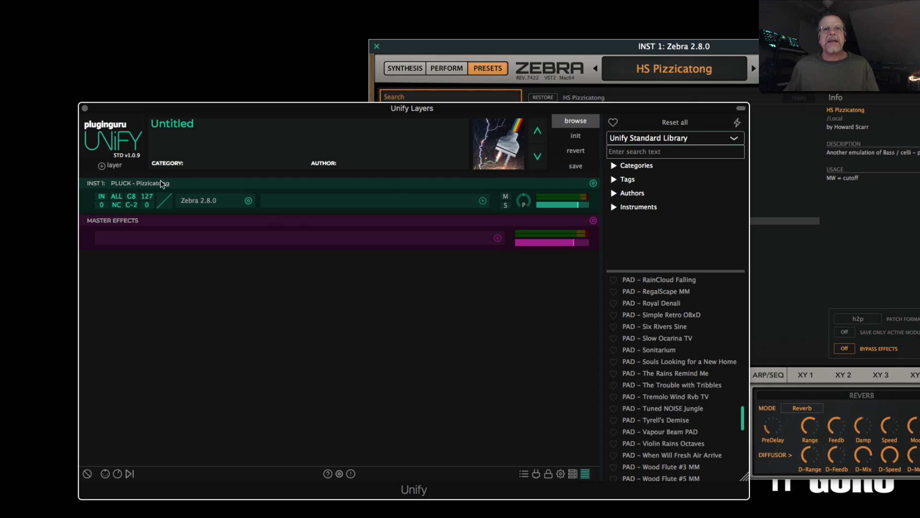
- Save the INST 1 layer as the layer preset "PLUCK - Pizzicatong" in the Zebra2 folder of Instrument Layers
click(593, 184)
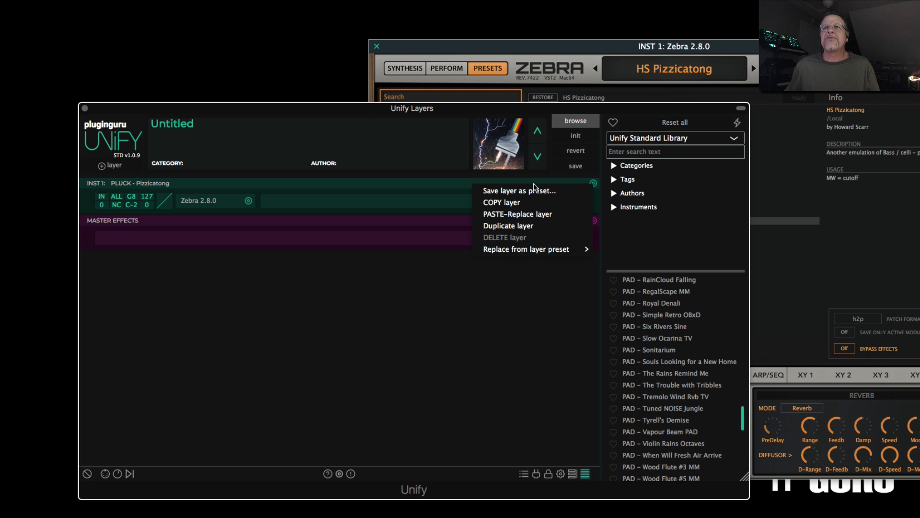
click(517, 191)
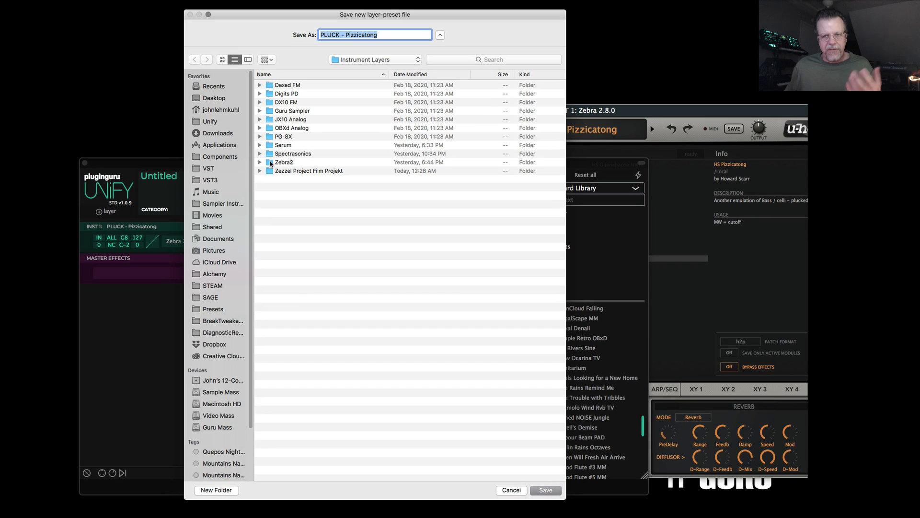
click(216, 490)
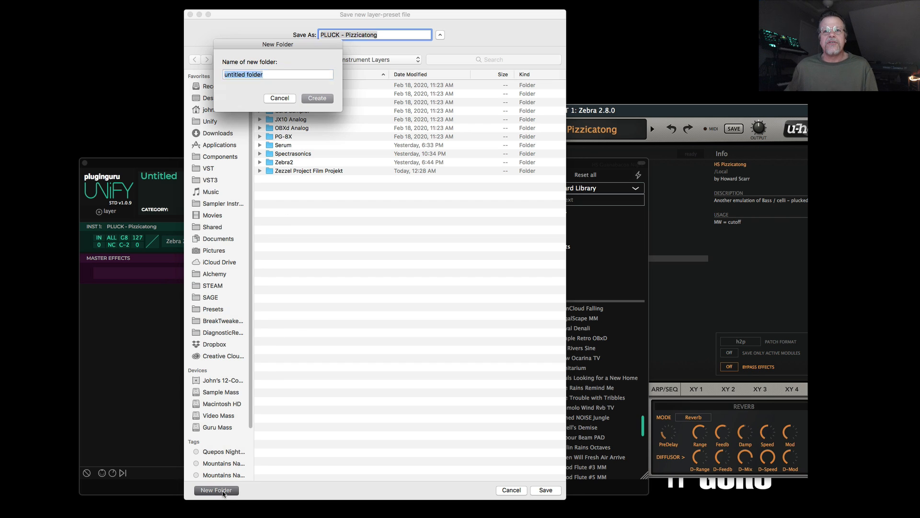
click(279, 98)
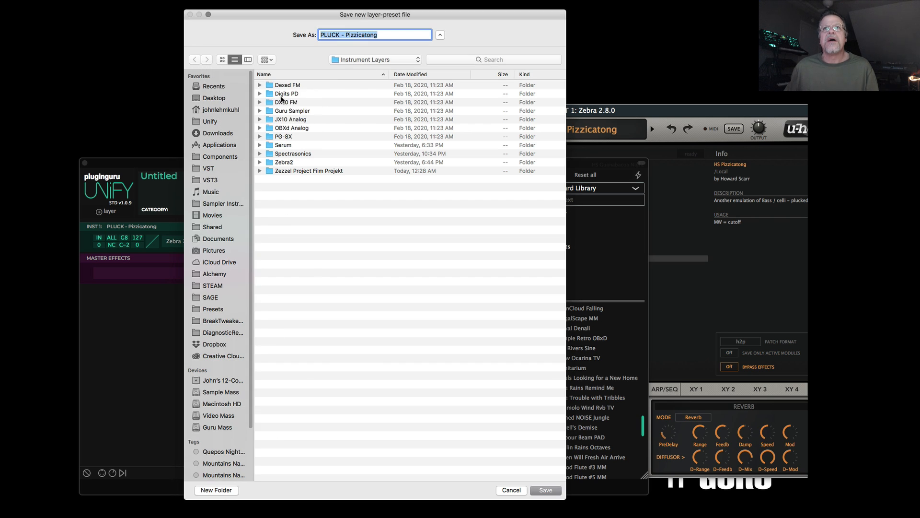
double_click(269, 164)
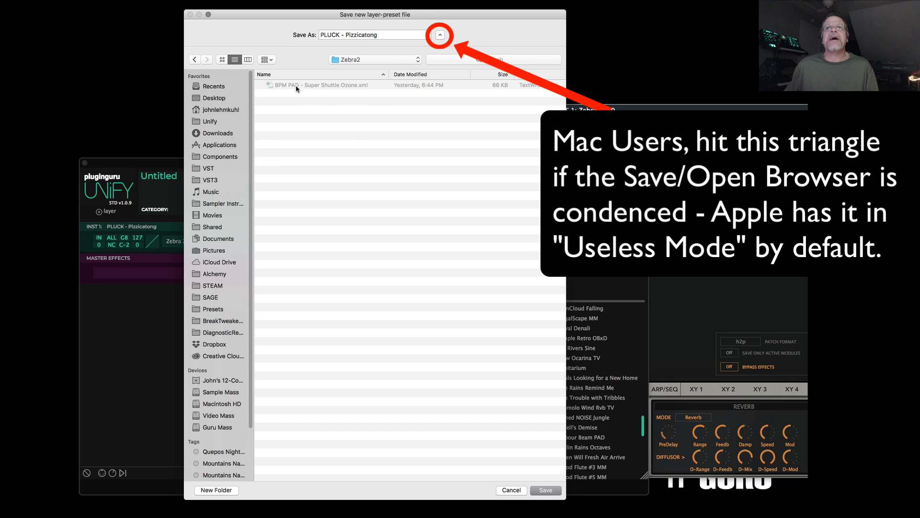
click(546, 490)
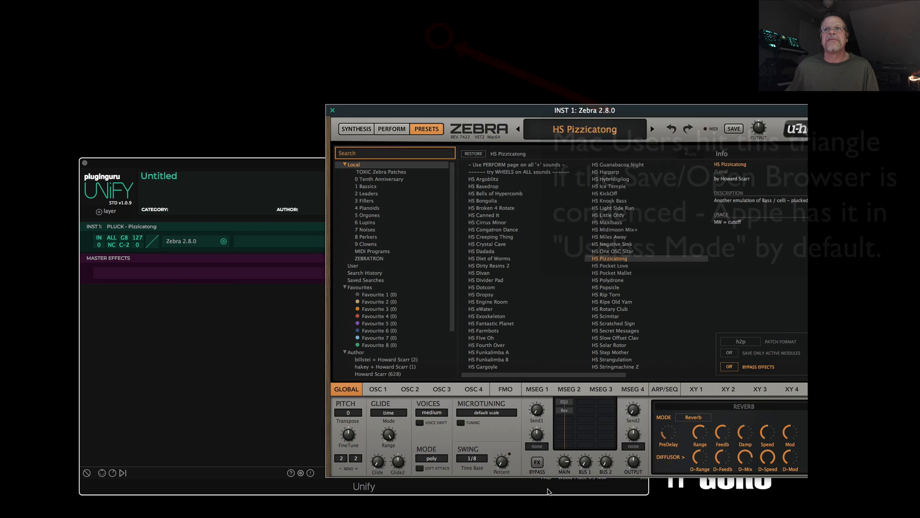
- Close the Zebra editor and replace the INST 1 layer with the Zebra2 layer preset "BPM PAD - Super Shuttle Ozone"
click(334, 111)
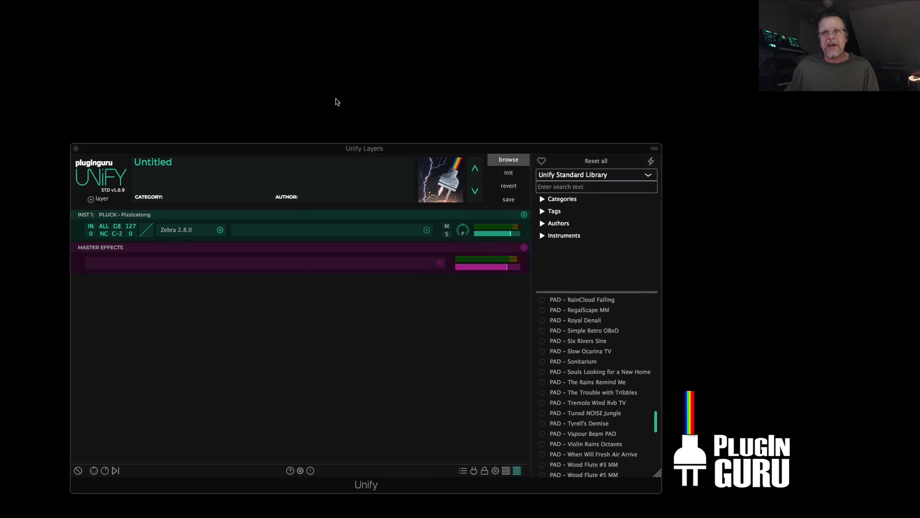
click(576, 139)
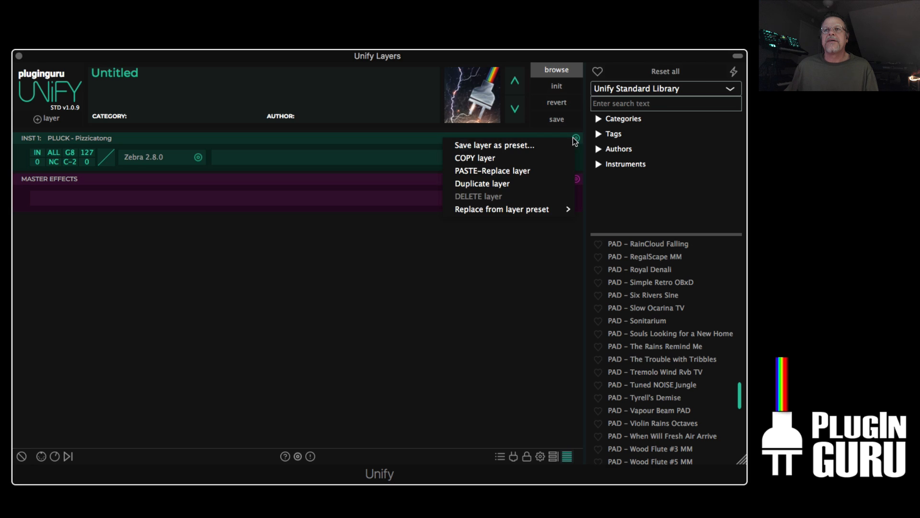
mouse_move(519, 211)
mouse_move(602, 199)
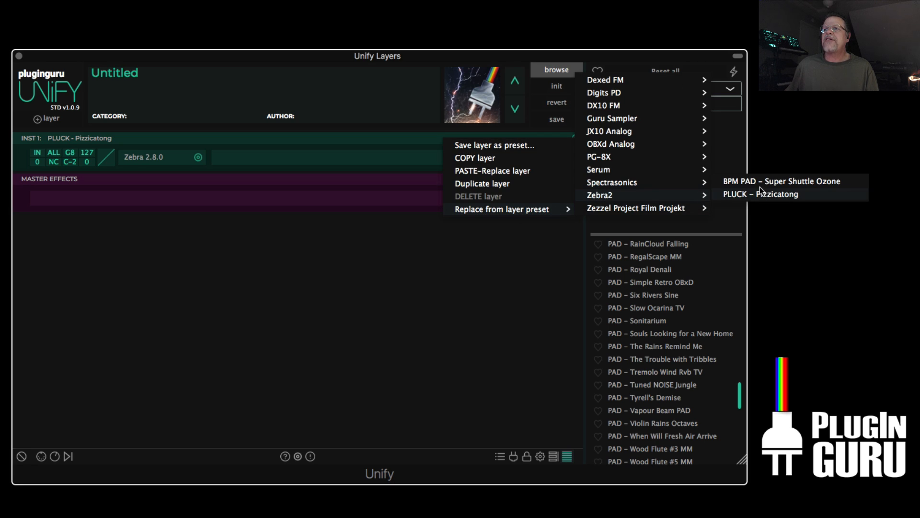
click(777, 184)
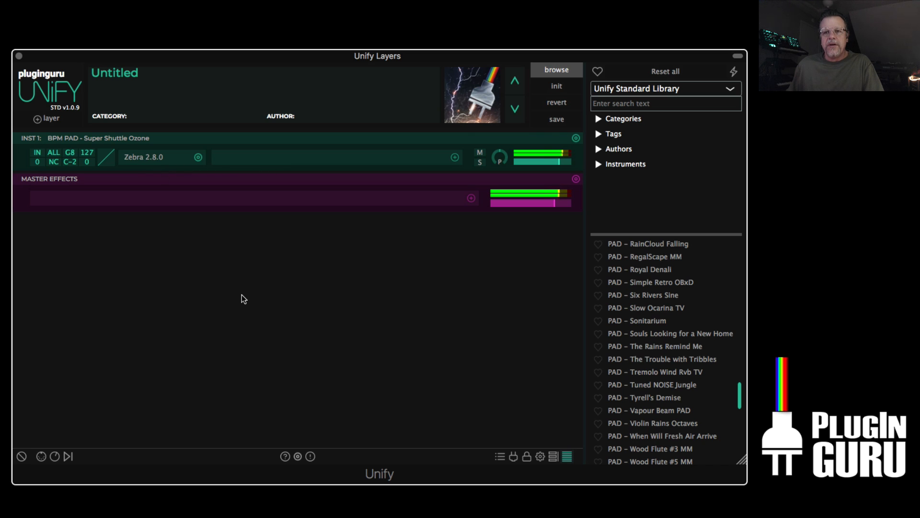
- Add a second instrument layer from the Spectrasonics layer preset "BPM GTR - Stratus Ping Pong"
click(37, 119)
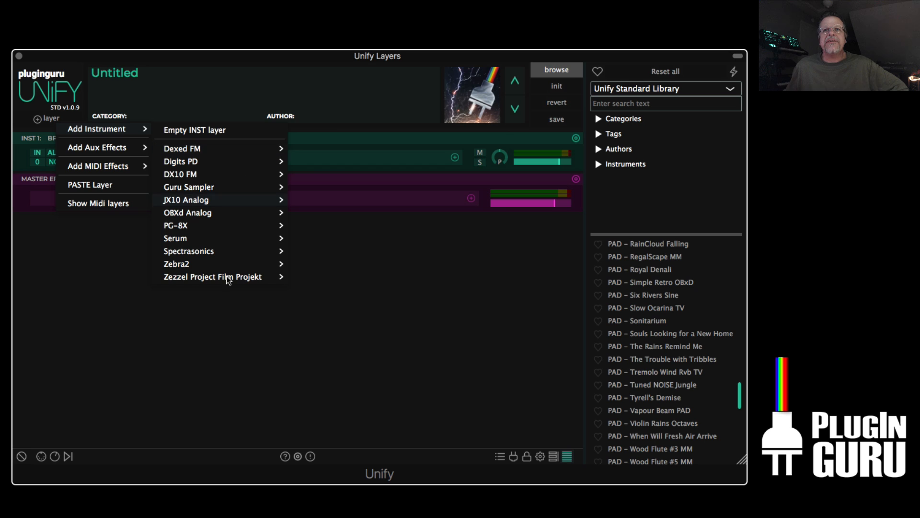
mouse_move(205, 213)
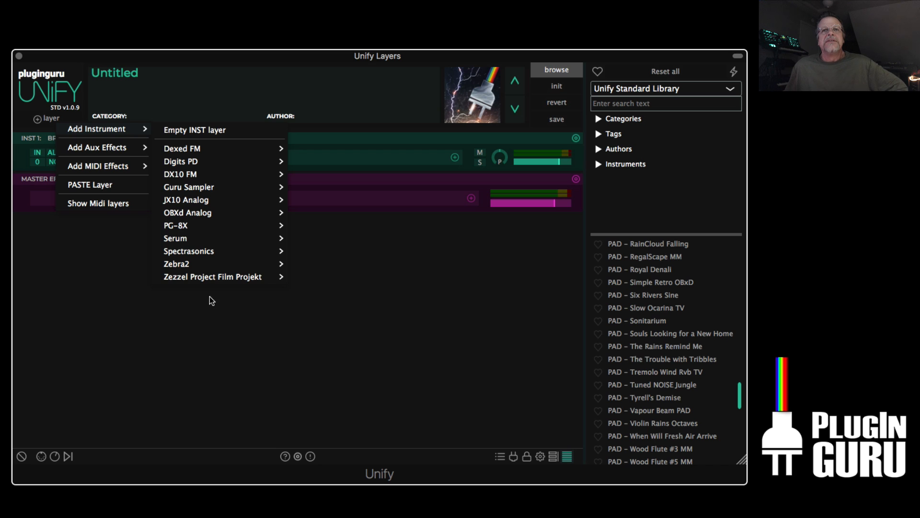
mouse_move(200, 251)
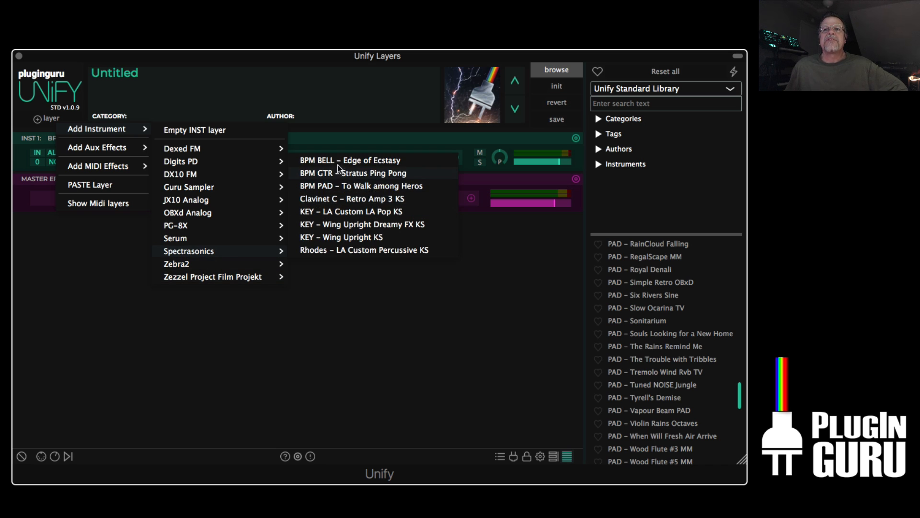
click(368, 172)
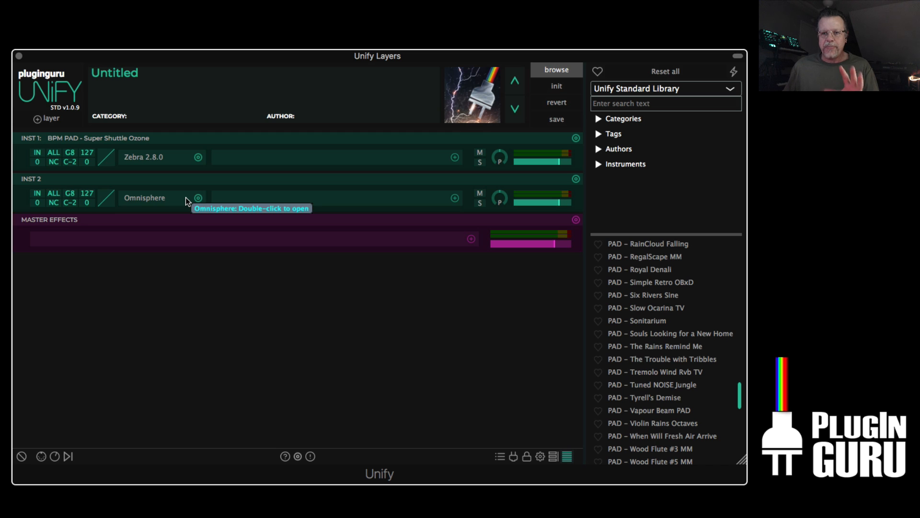
- Add the Unify Standard modulation effect Silky Chorus to the INST 2 Omnisphere layer
click(455, 199)
mouse_move(421, 129)
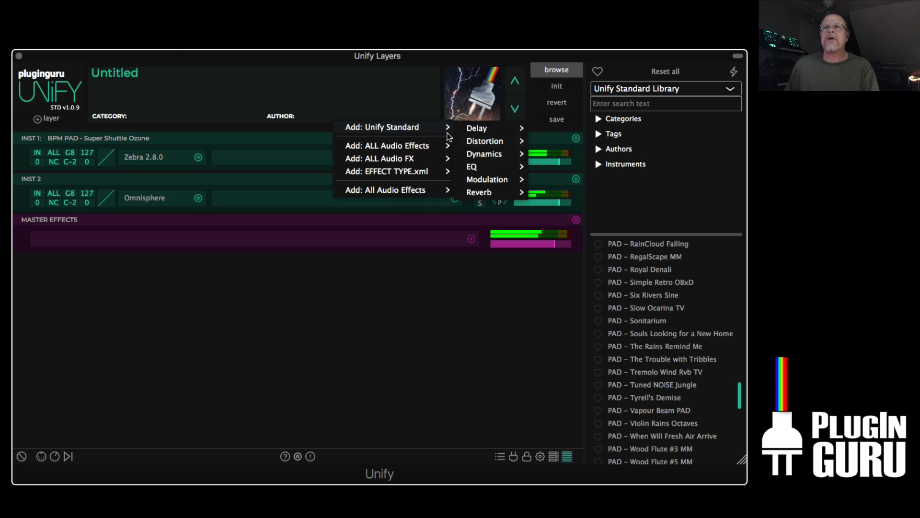
mouse_move(488, 182)
click(557, 180)
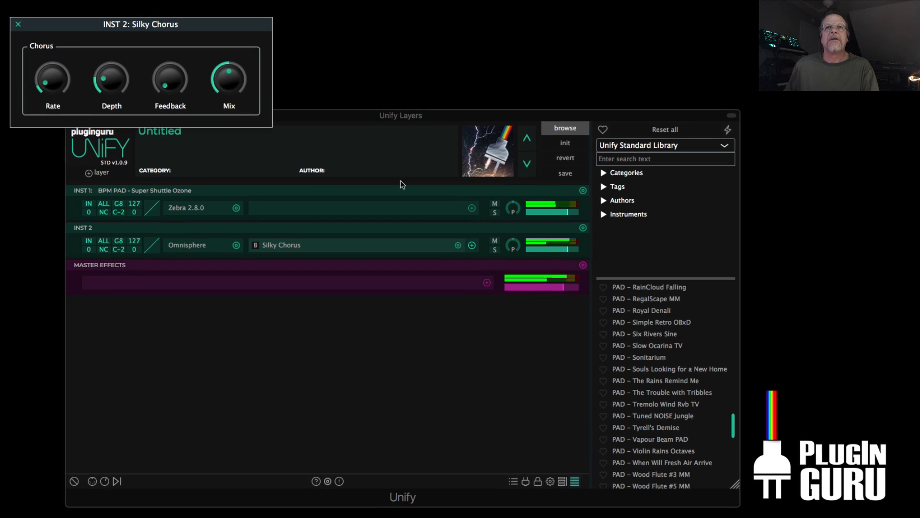
- Add the Unify Standard distortion effect NoizBox after Silky Chorus on the INST 2 layer
click(472, 245)
mouse_move(412, 181)
mouse_move(496, 205)
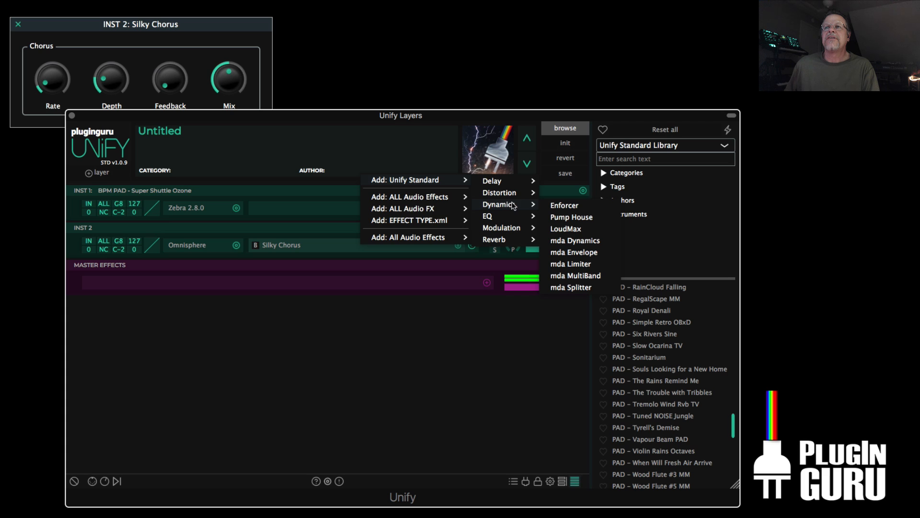
click(561, 194)
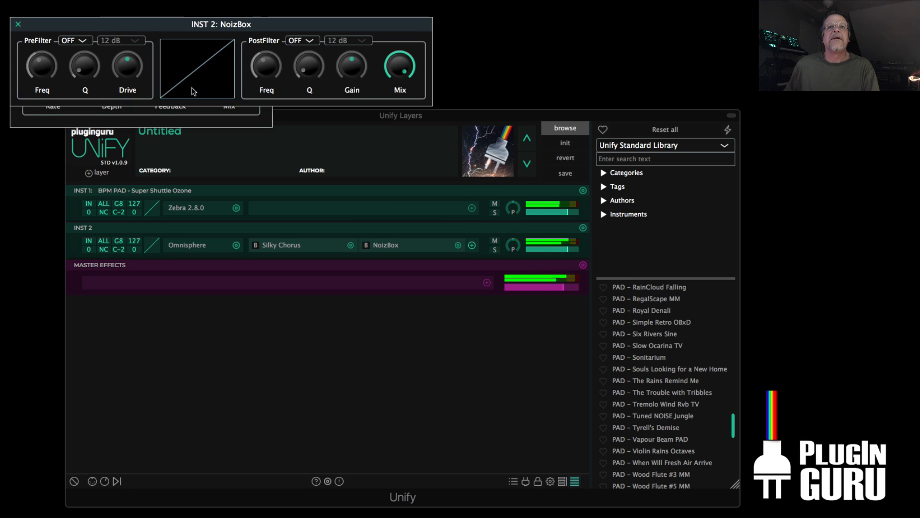
- Set NoizBox's distortion curve to Power Curve and raise its amount to bow the curve strongly upward
click(77, 41)
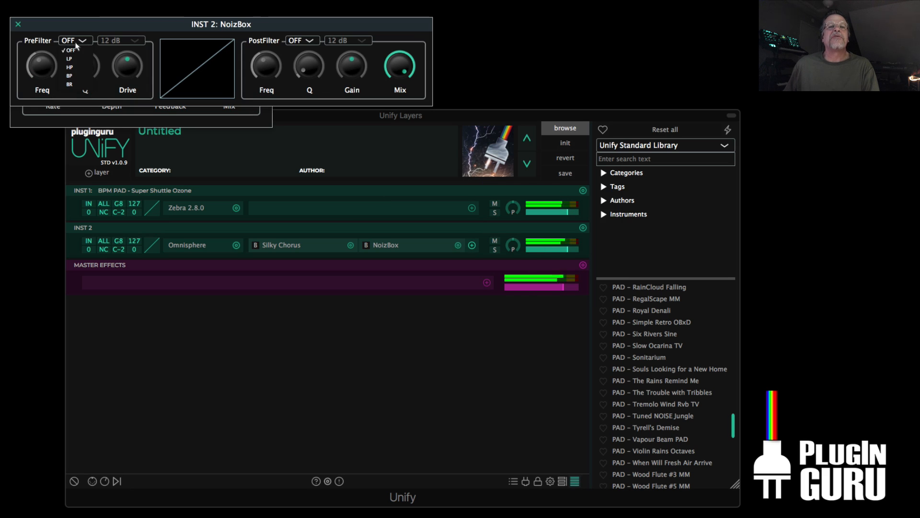
click(181, 72)
click(140, 140)
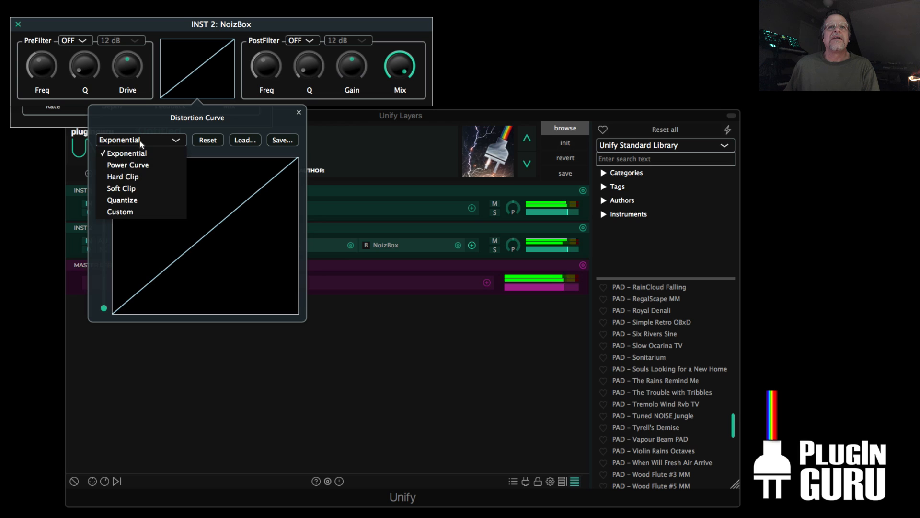
click(141, 165)
drag(104, 307, 105, 238)
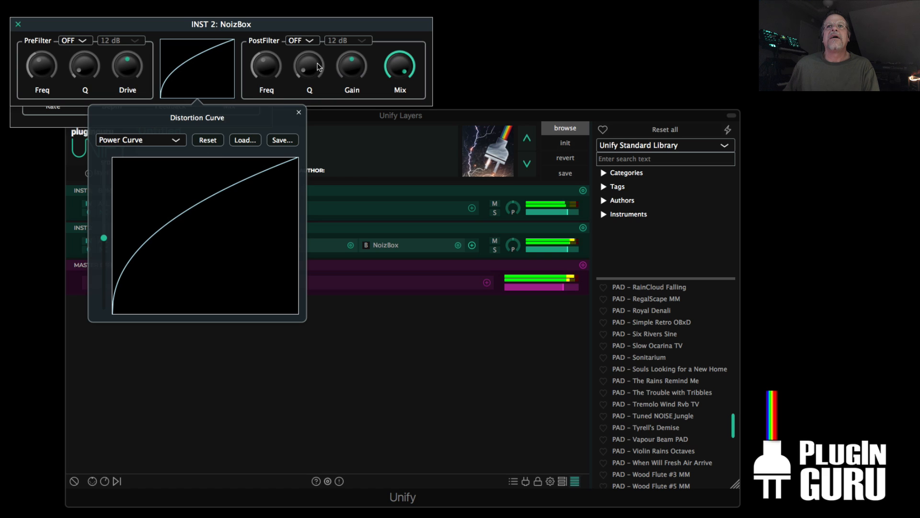
- Set the NoizBox PostFilter to HP and raise its Q and frequency
click(302, 40)
click(302, 40)
click(306, 67)
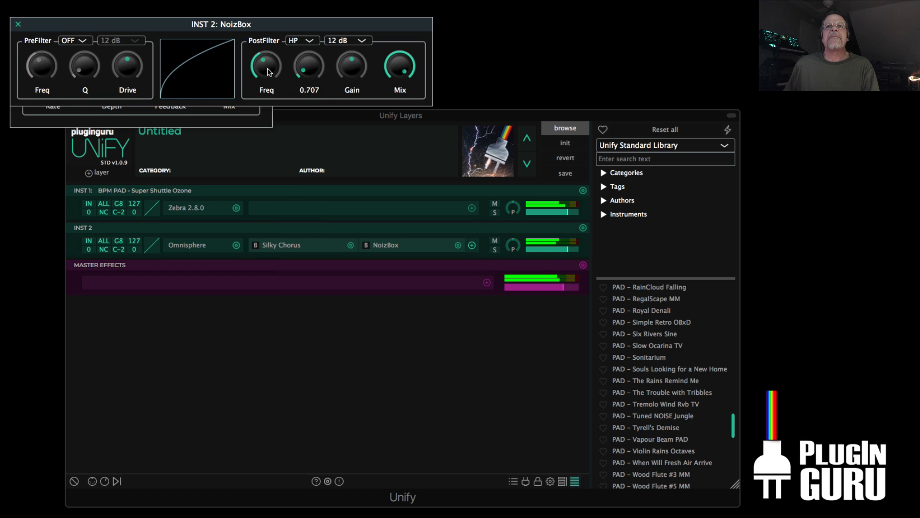
mouse_move(267, 69)
mouse_down()
mouse_move(269, 80)
mouse_move(272, 63)
mouse_move(307, 60)
mouse_move(269, 64)
mouse_up()
- Lower the NoizBox Mix in stages to well under half, and close the NoizBox editor
mouse_move(395, 61)
drag(396, 61, 400, 94)
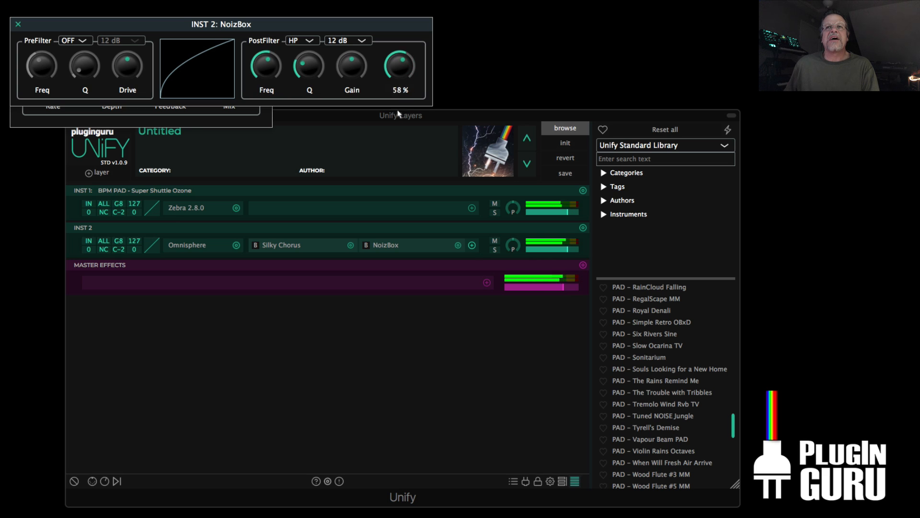
drag(397, 129, 403, 152)
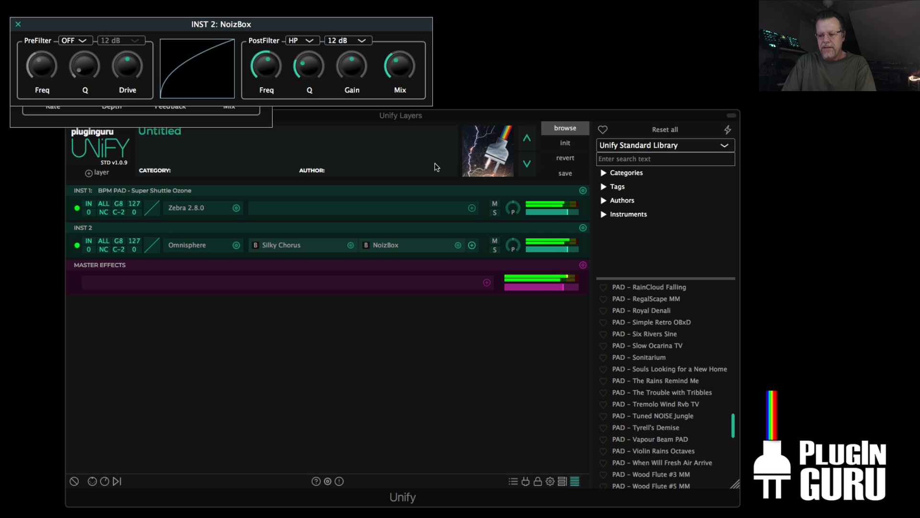
drag(403, 72, 407, 108)
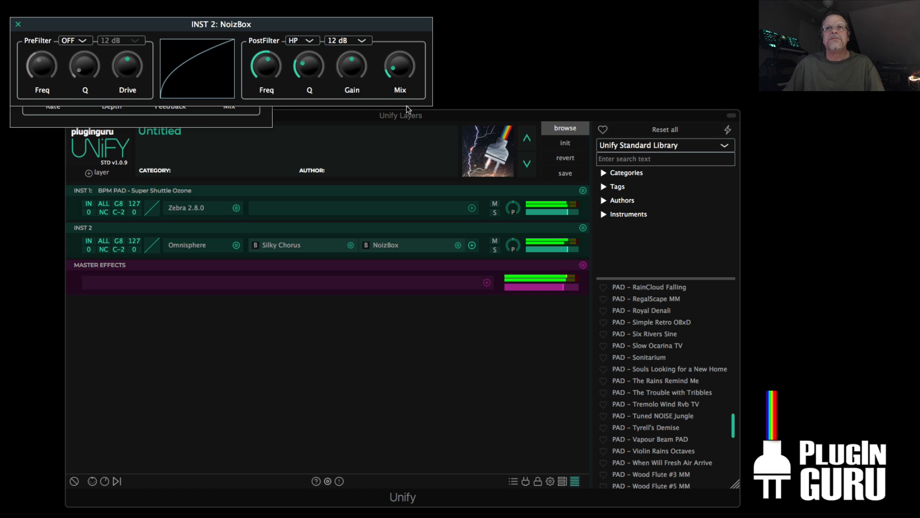
click(18, 24)
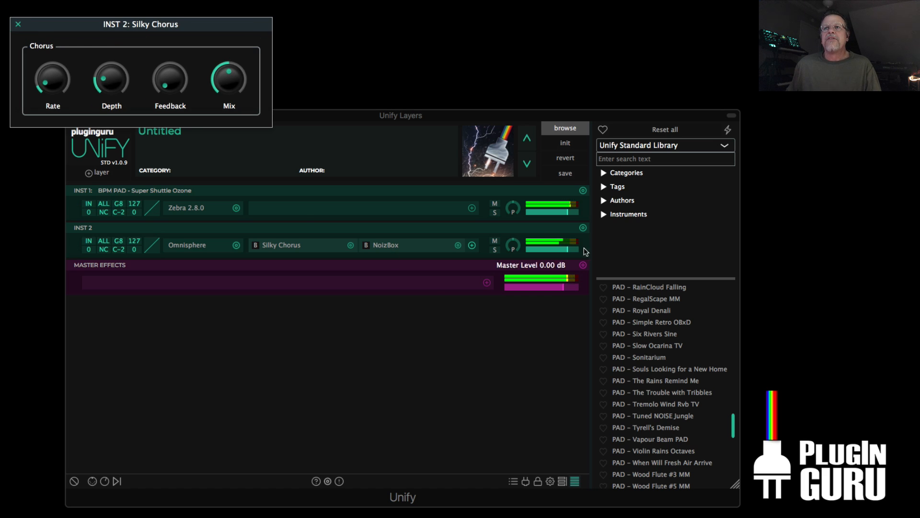
- Name the INST 2 layer "BPM GTR - Guitar PINGPONG w-FX"
double_click(125, 229)
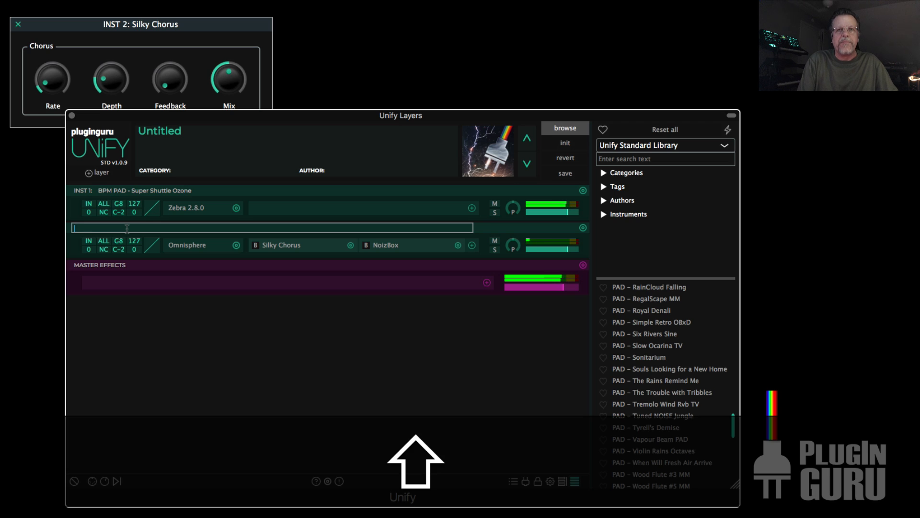
text(BPM G)
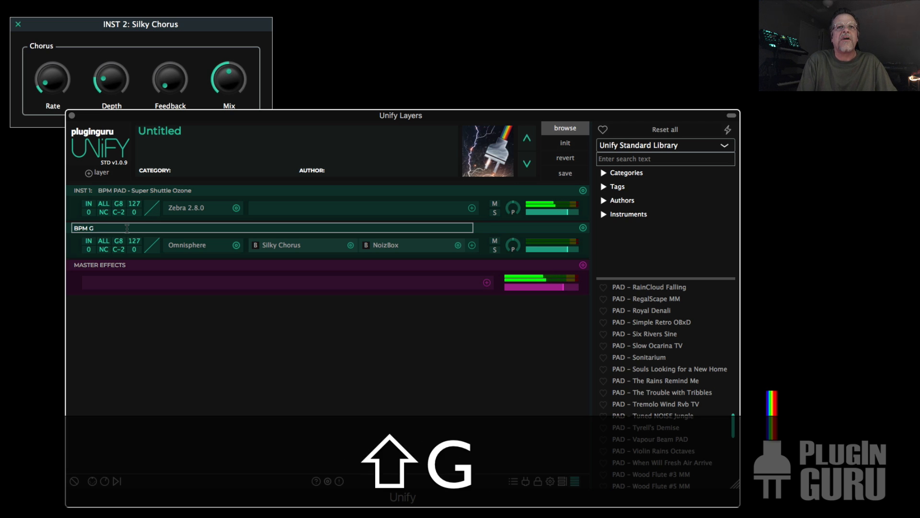
text(TR - Guitar)
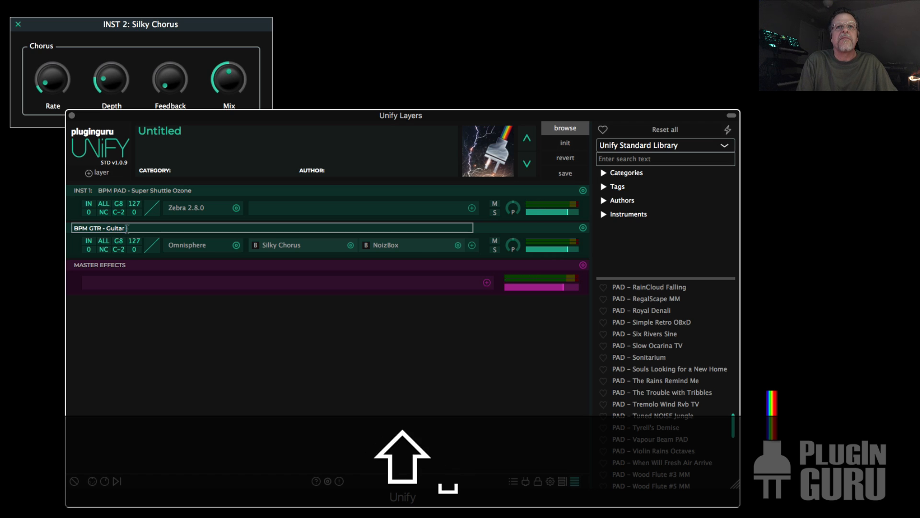
text( PINGP)
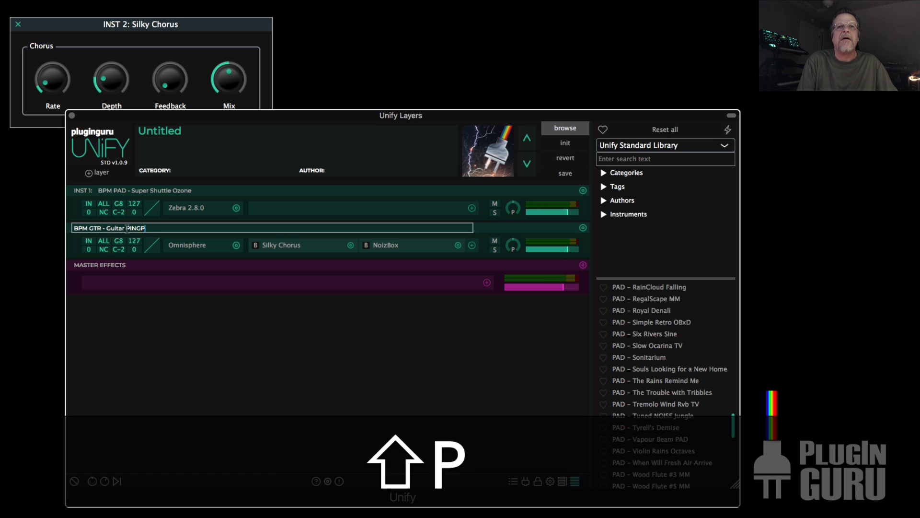
text(ONG W-F)
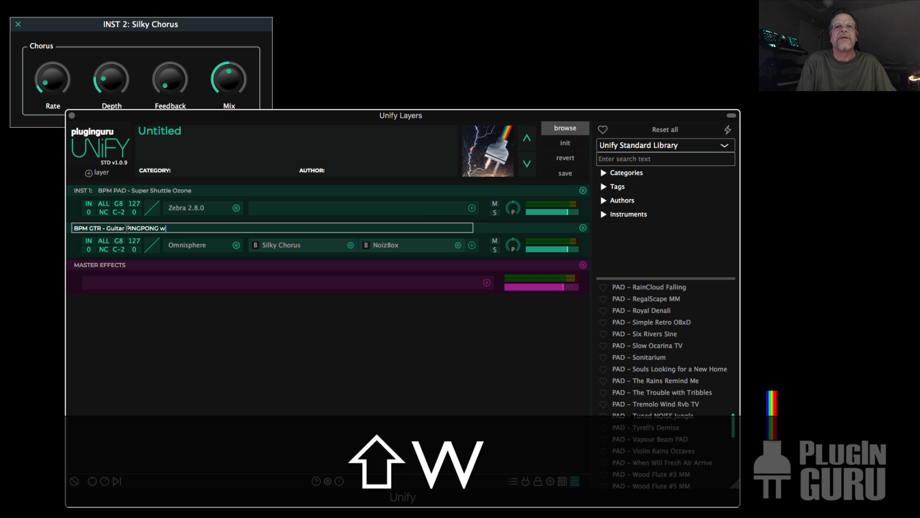
text(X)
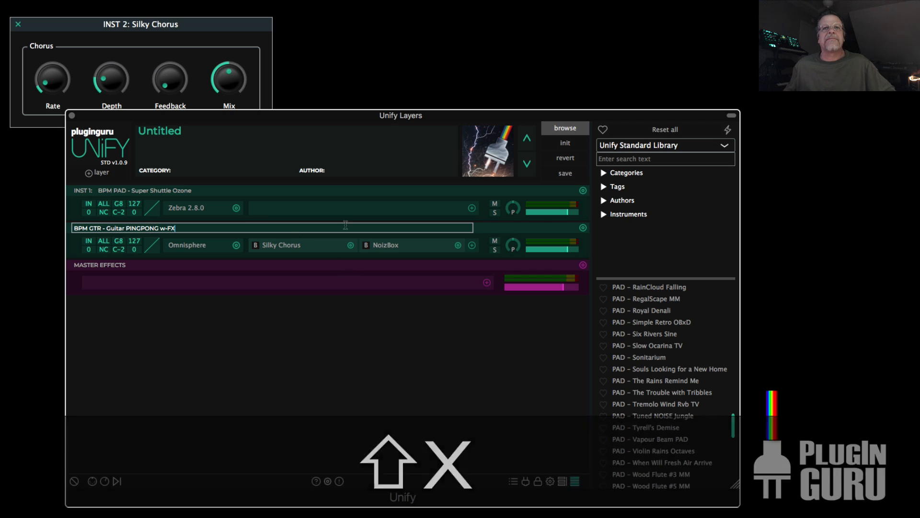
- Save the INST 2 layer as the layer preset "BPM GTR - Guitar PINGPONG w-FX" in the Spectrasonics folder
click(582, 228)
click(527, 236)
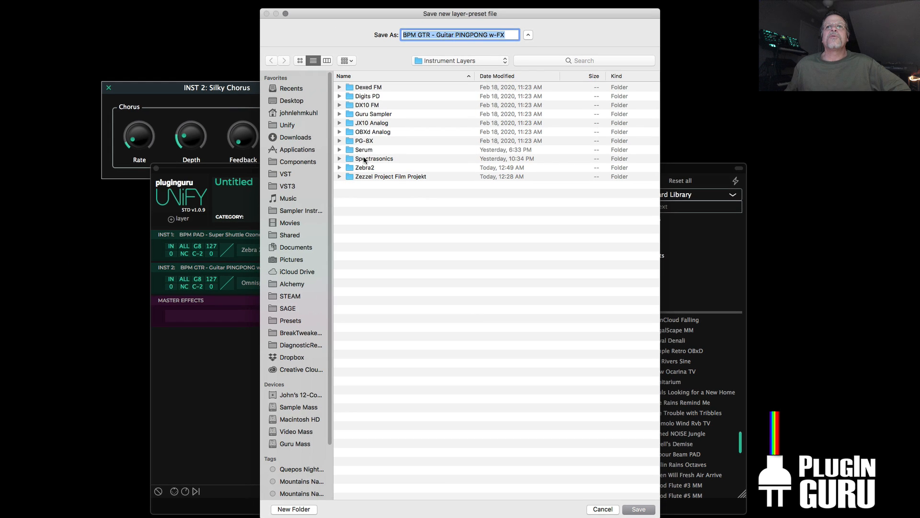
double_click(364, 158)
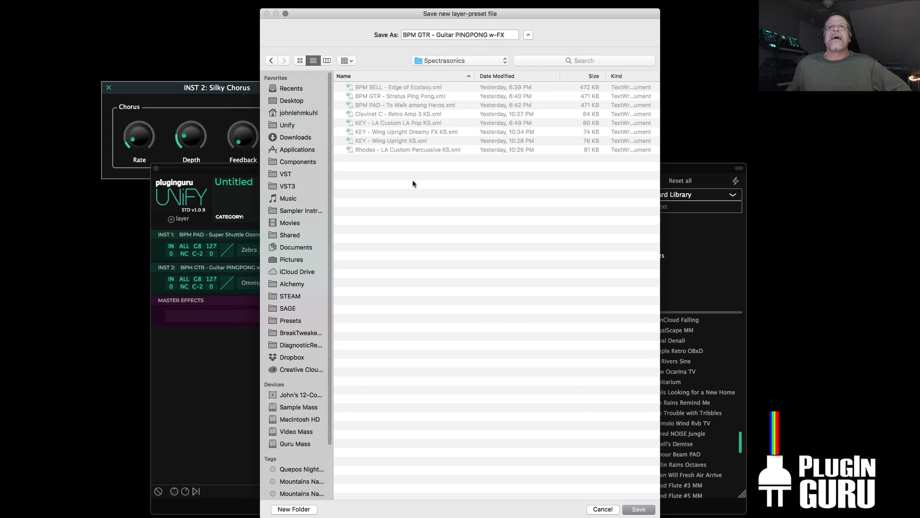
key(Return)
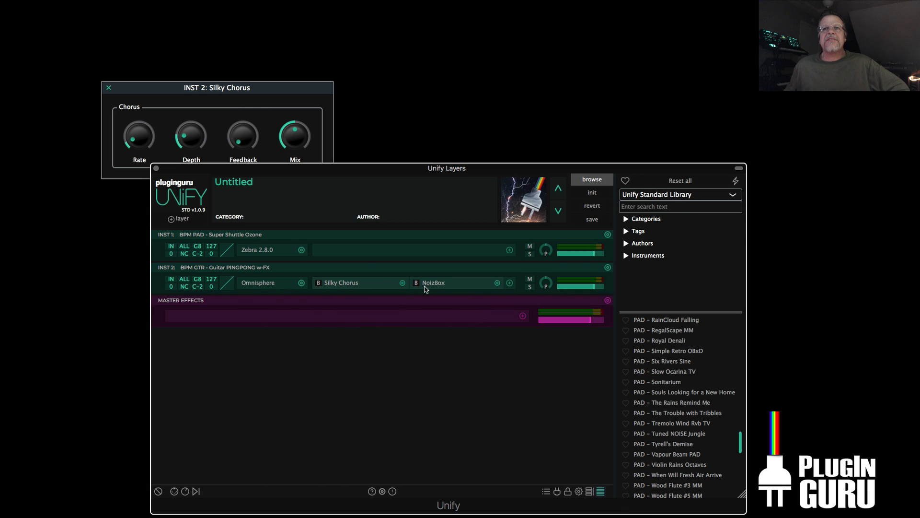
- Replace the INST 2 layer with the Spectrasonics layer preset "BPM GTR - Stratus Ping Pong"
click(607, 268)
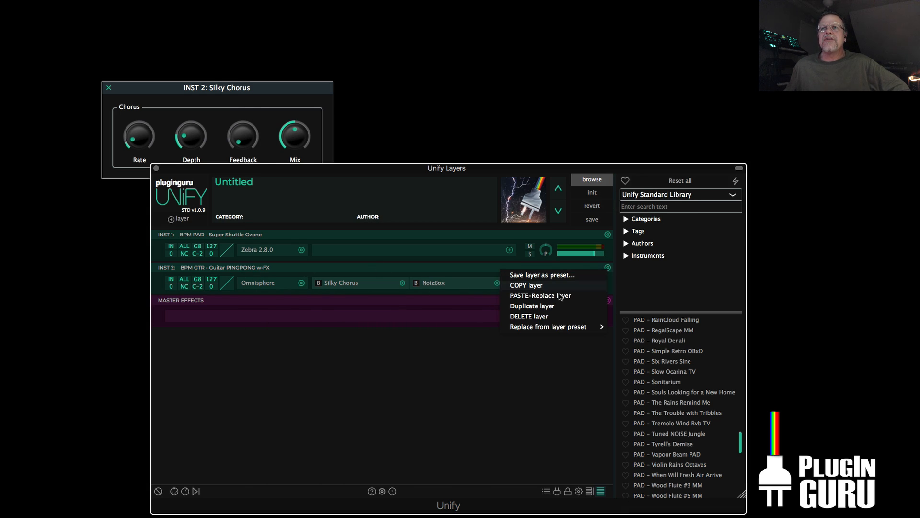
mouse_move(558, 326)
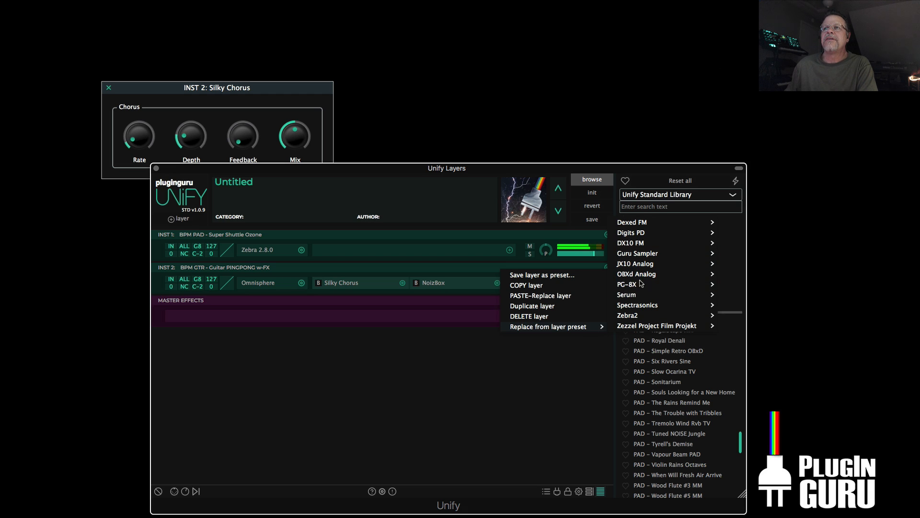
mouse_move(637, 306)
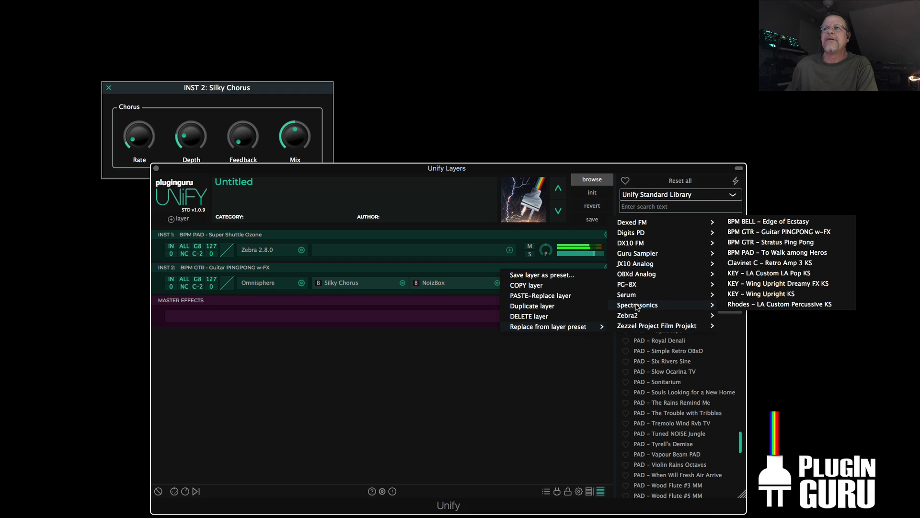
click(775, 239)
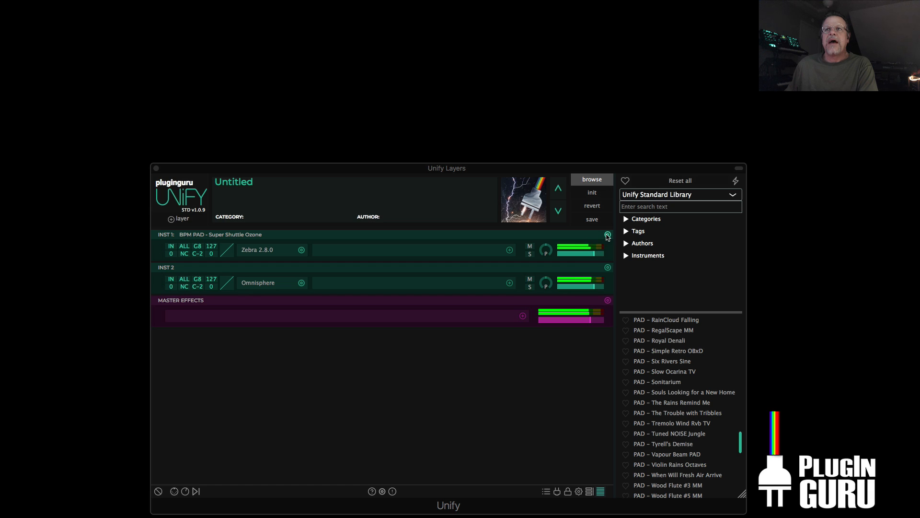
- Replace the INST 1 layer with the layer preset "01 HIVE Bass Sequence" from the Zezzel Project Film Projekt folder, and audition it
click(607, 235)
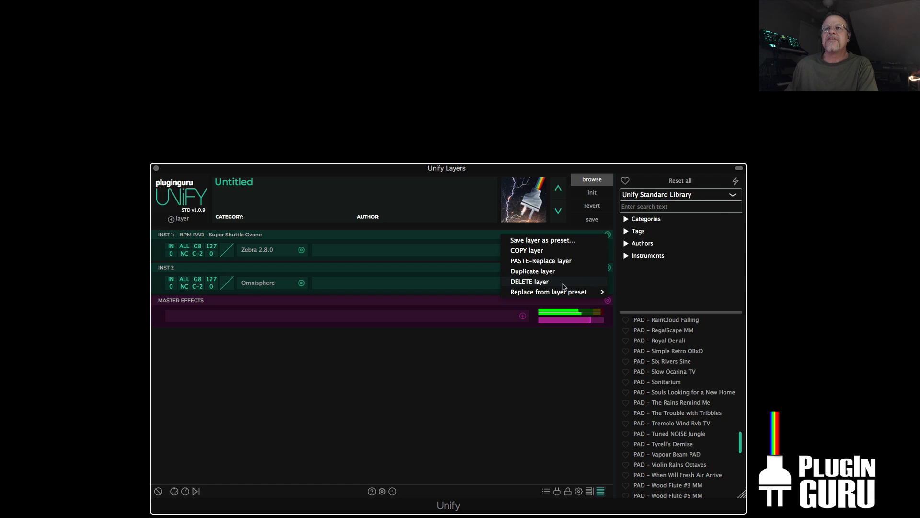
mouse_move(564, 290)
mouse_move(643, 292)
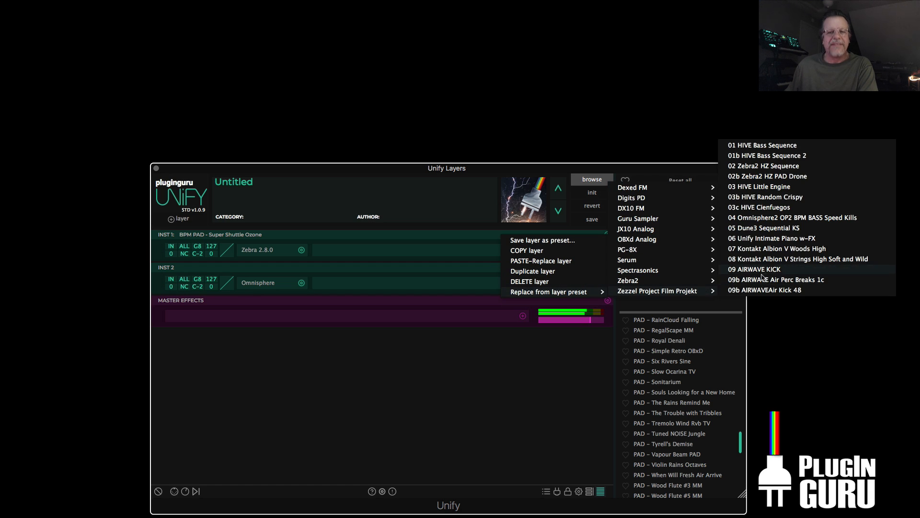
click(764, 147)
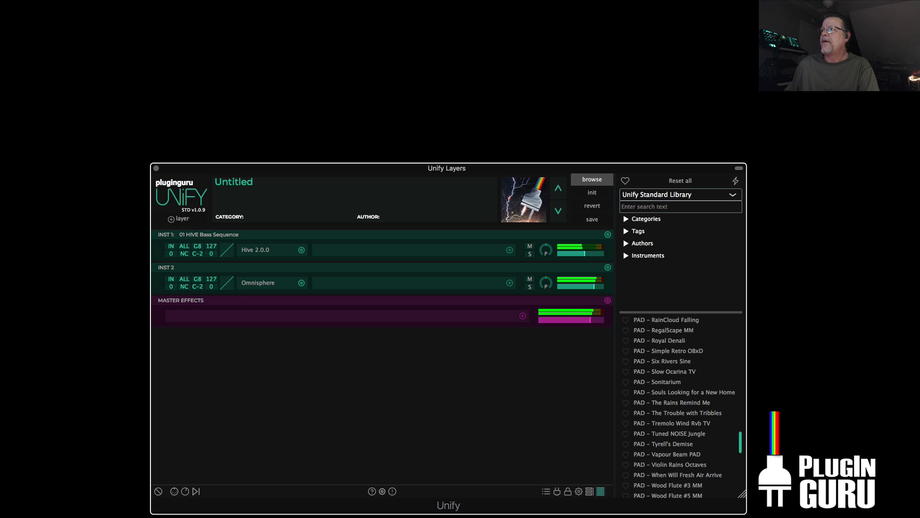
key(0)
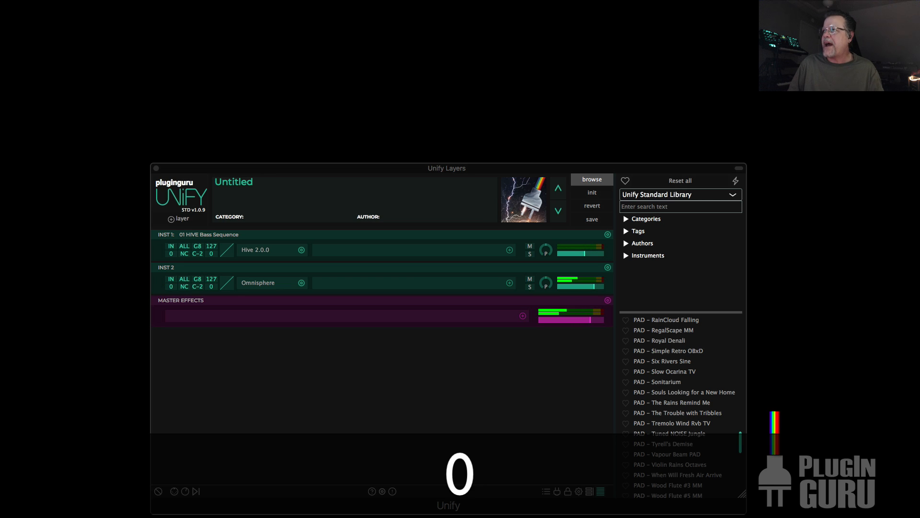
key(KP_Enter)
key(k)
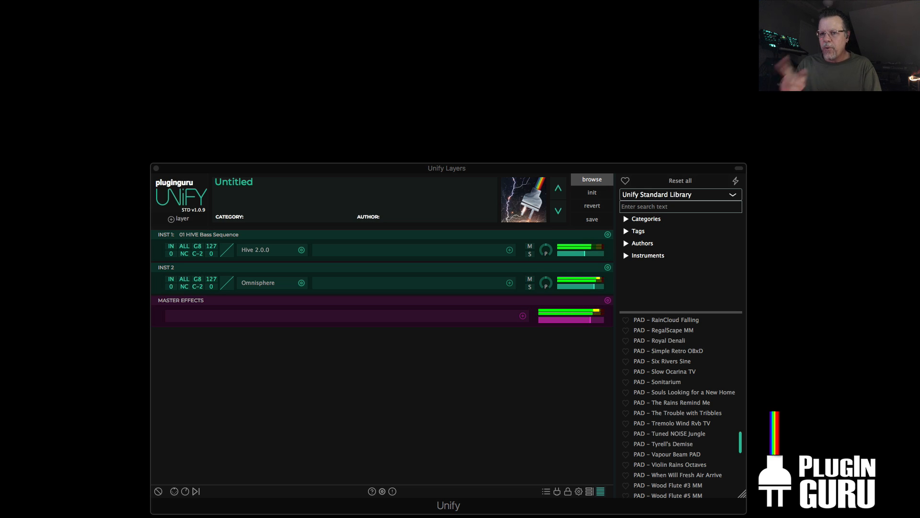
key(k)
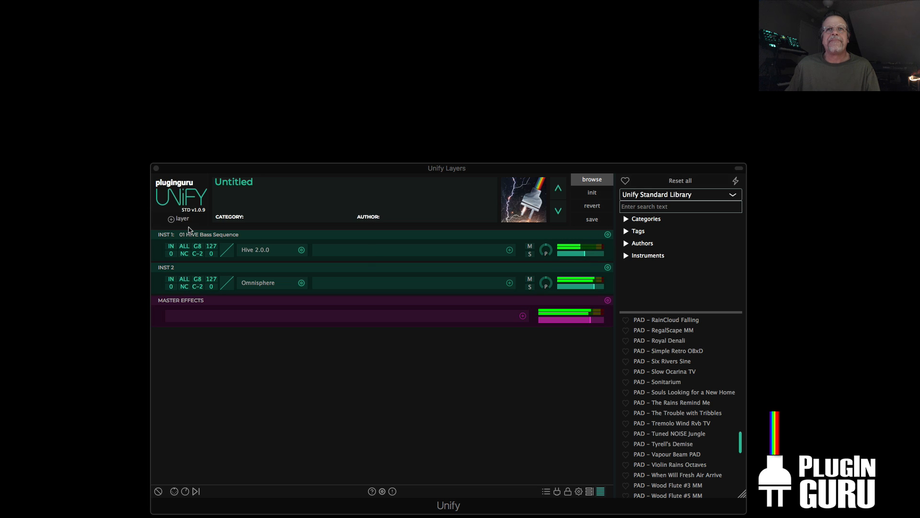
- Add an instrument layer from the Guru Sampler preset "PAD Battleborn" and lower its level to about -14 dB
click(179, 219)
mouse_move(215, 226)
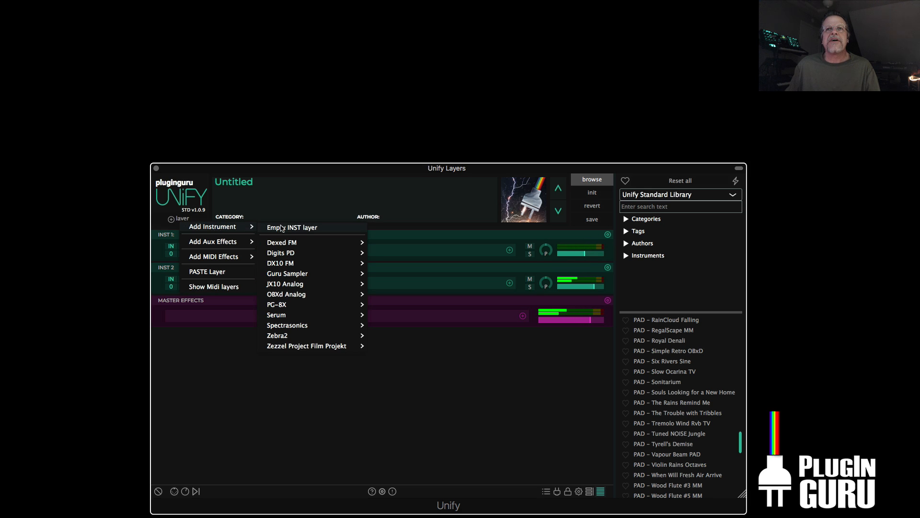
mouse_move(286, 277)
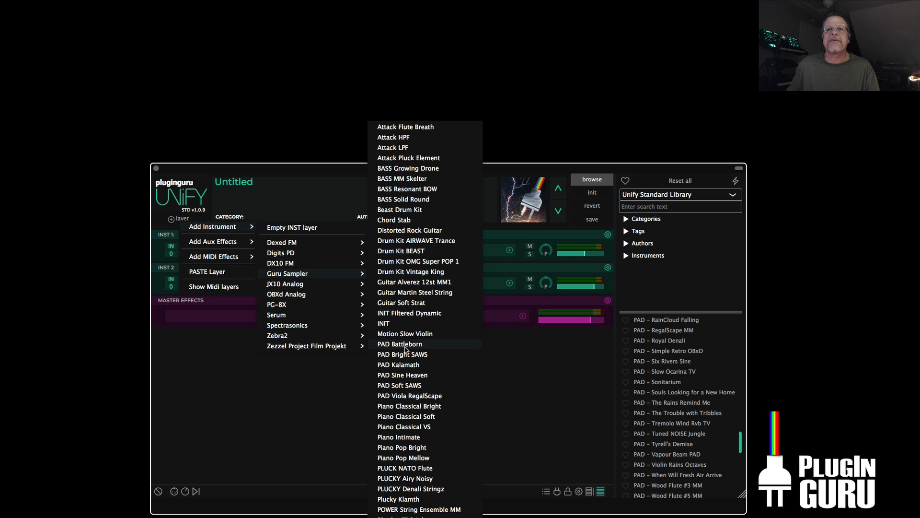
click(399, 344)
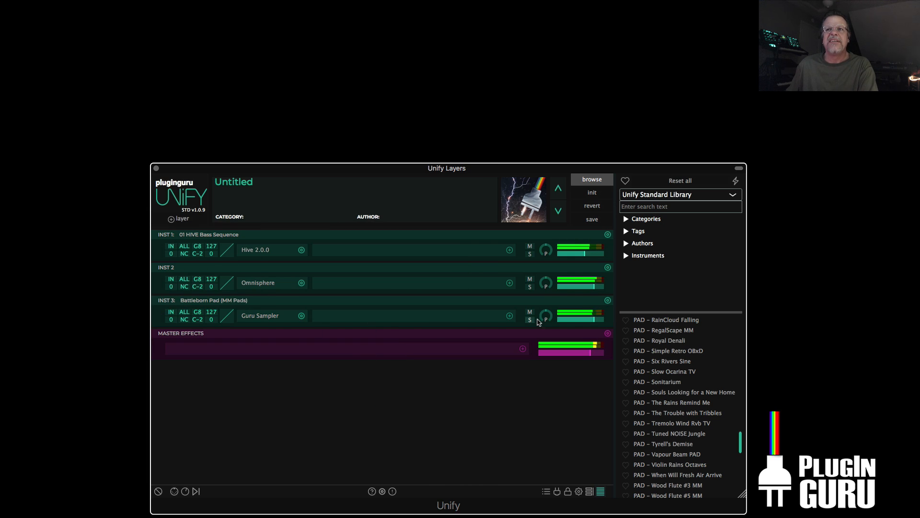
drag(594, 320, 583, 324)
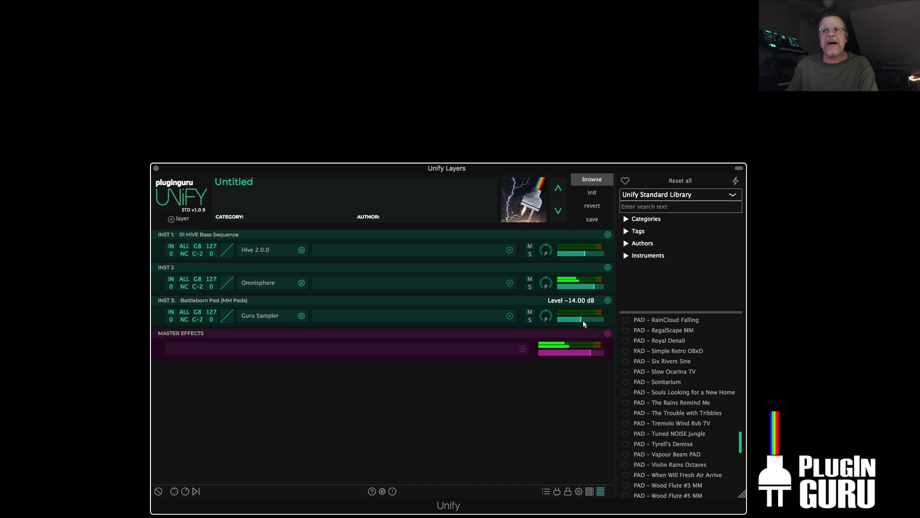
- Fine-tune the INST 3 pad by adjusting Guru Sampler's filter cutoff and raising the layer level slightly, and close the sampler editor
click(263, 318)
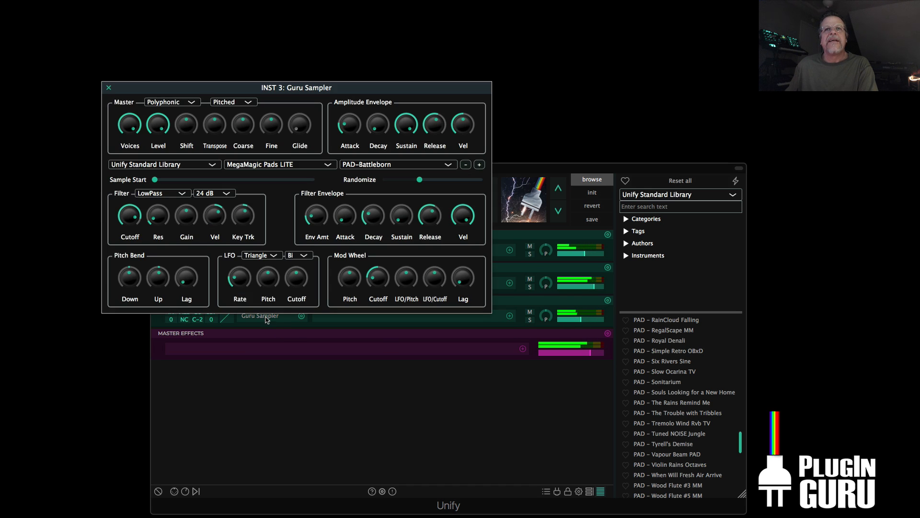
drag(137, 230, 136, 256)
click(581, 321)
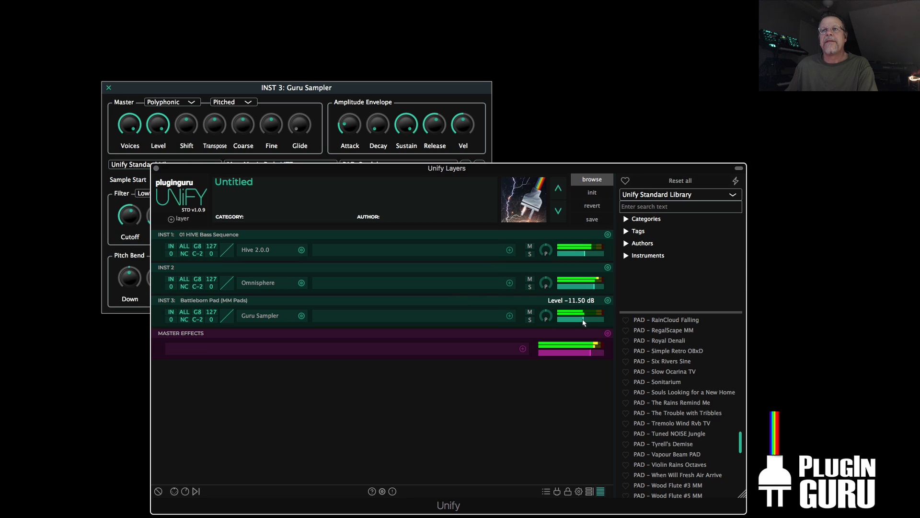
drag(584, 320, 585, 320)
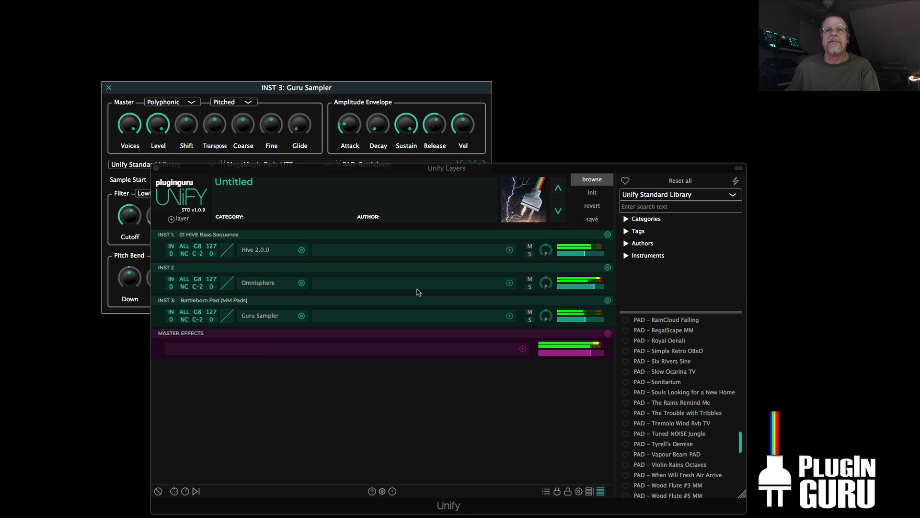
mouse_move(585, 322)
drag(585, 321, 588, 320)
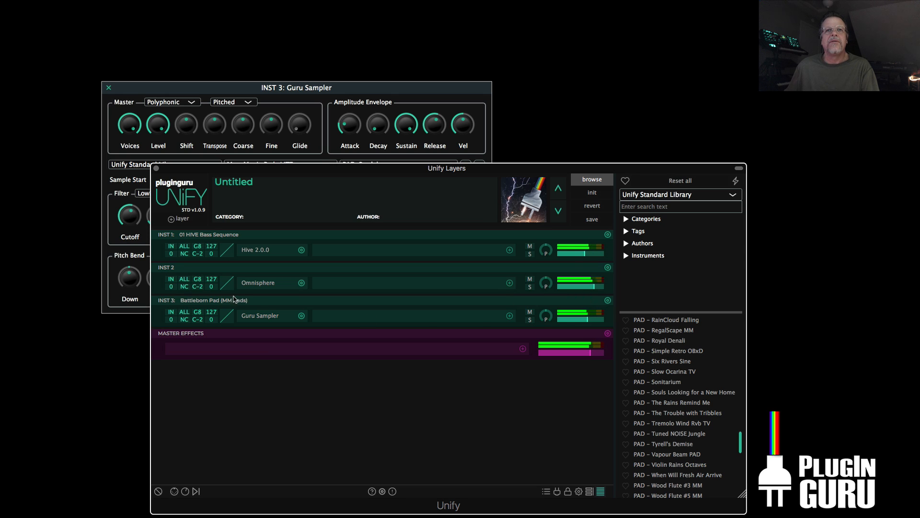
click(128, 220)
drag(131, 215, 134, 205)
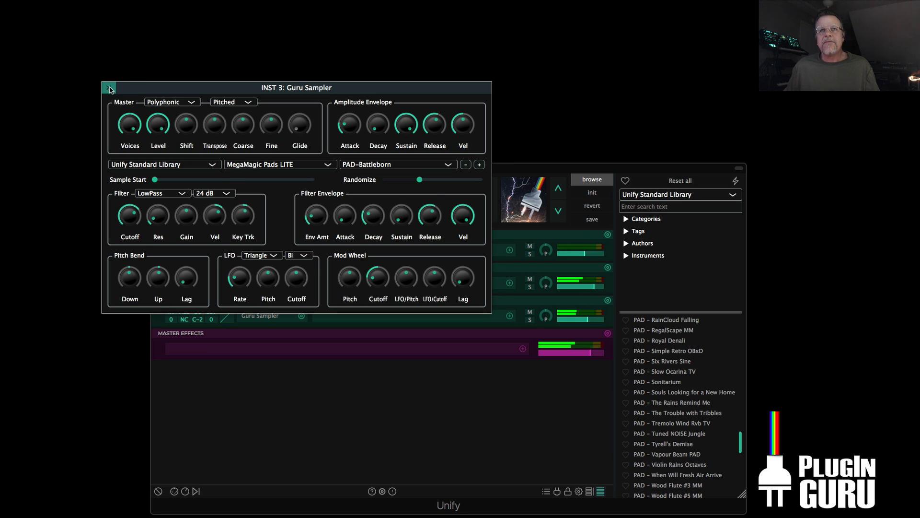
click(108, 87)
key(space)
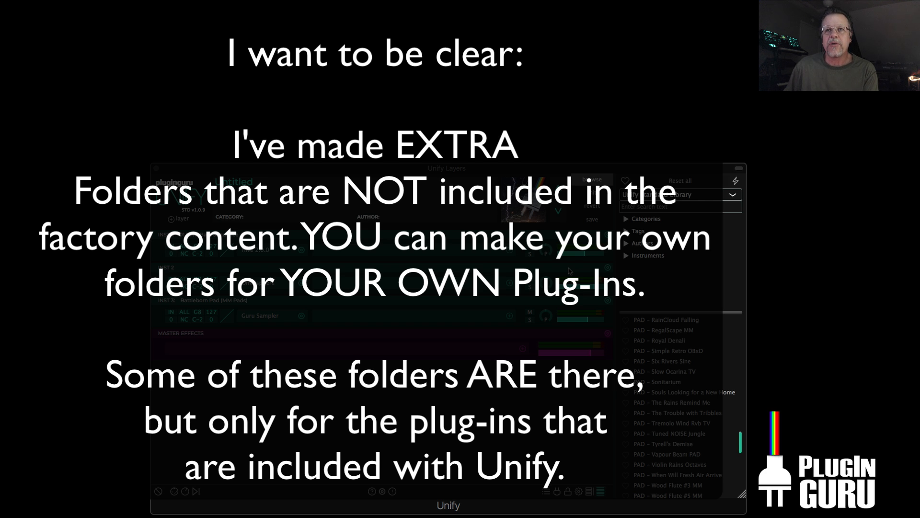
- Review the layer preset folders available for replacing the INST 1 layer
click(608, 234)
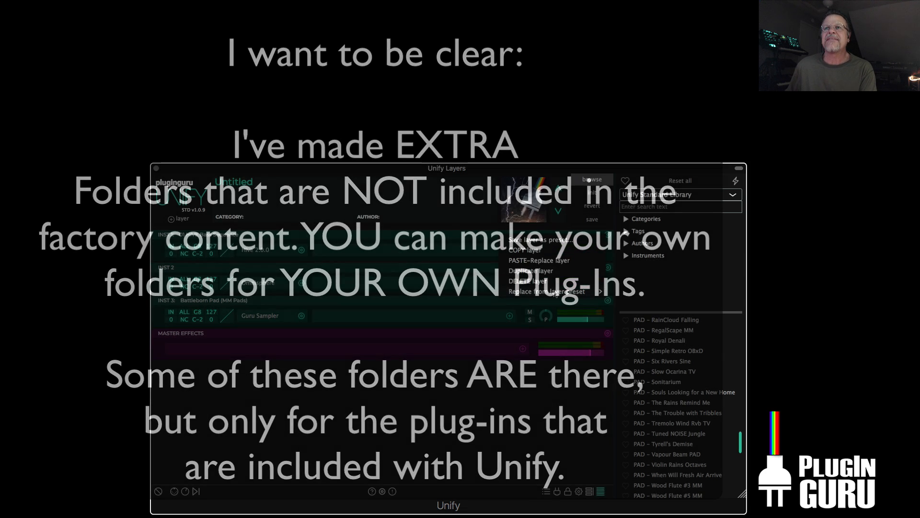
mouse_move(570, 292)
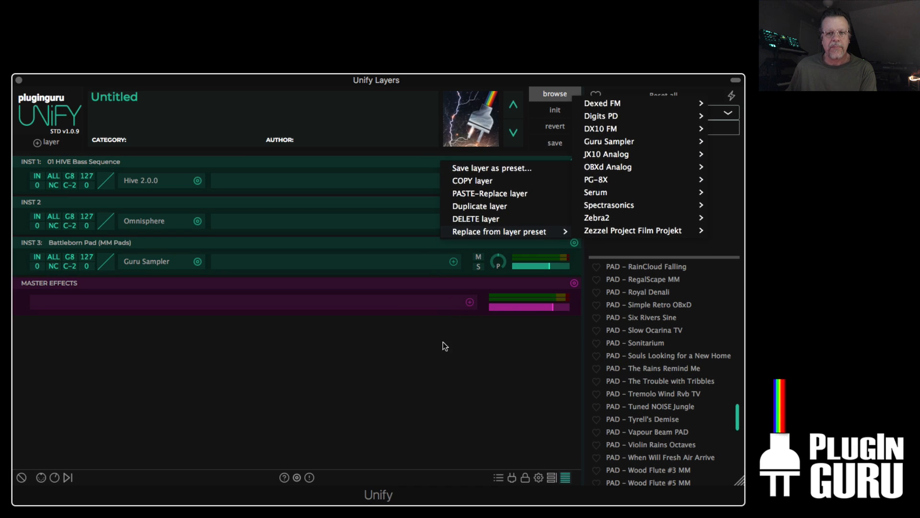
click(510, 367)
- Initialize the patch and swap the INST 1 instrument to ANA 2
click(558, 111)
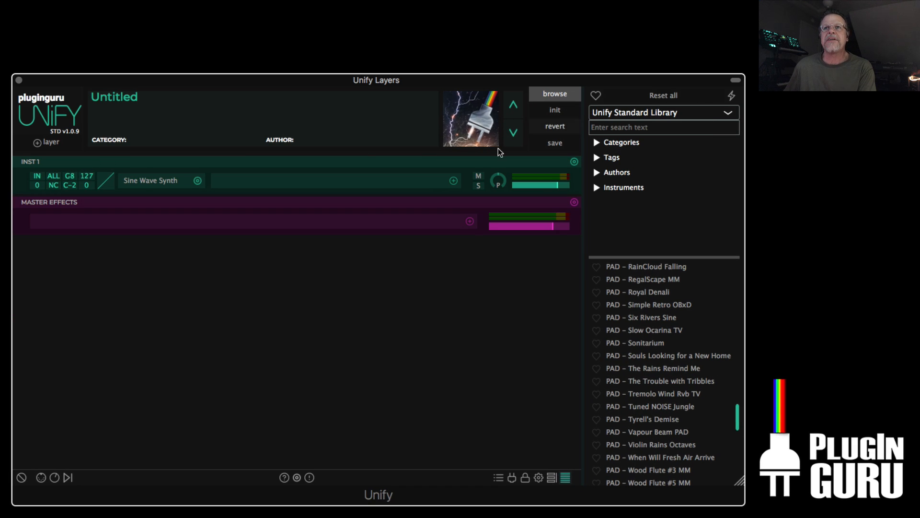
click(197, 180)
mouse_move(285, 208)
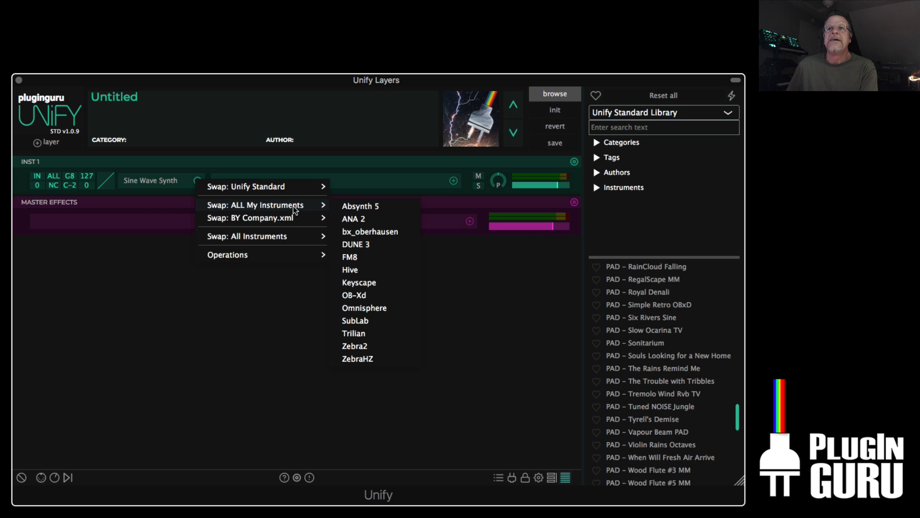
click(348, 220)
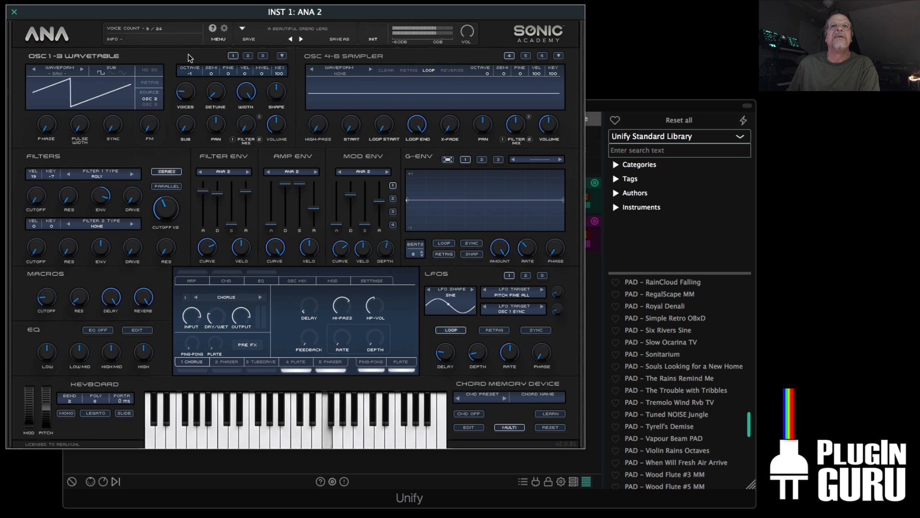
- Audition successive ANA 2 presets until "Access Acid" is loaded, and close the ANA 2 editor
click(301, 39)
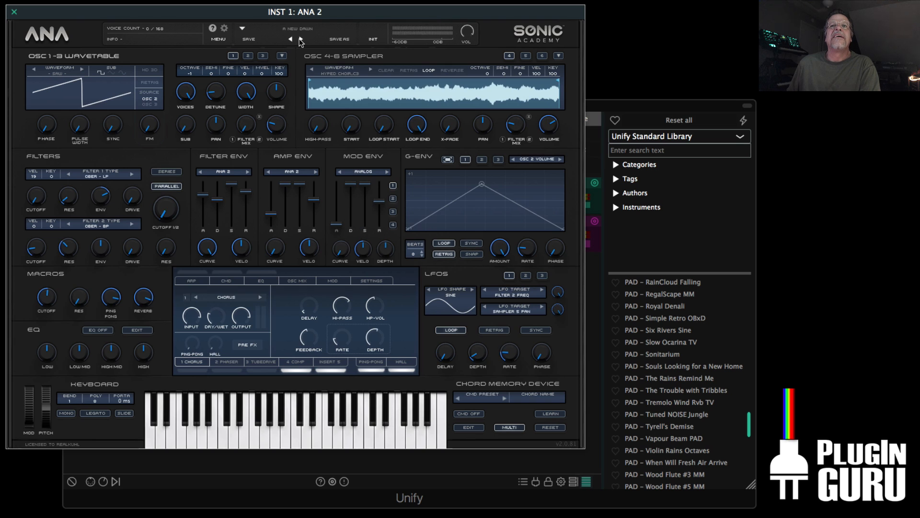
click(301, 39)
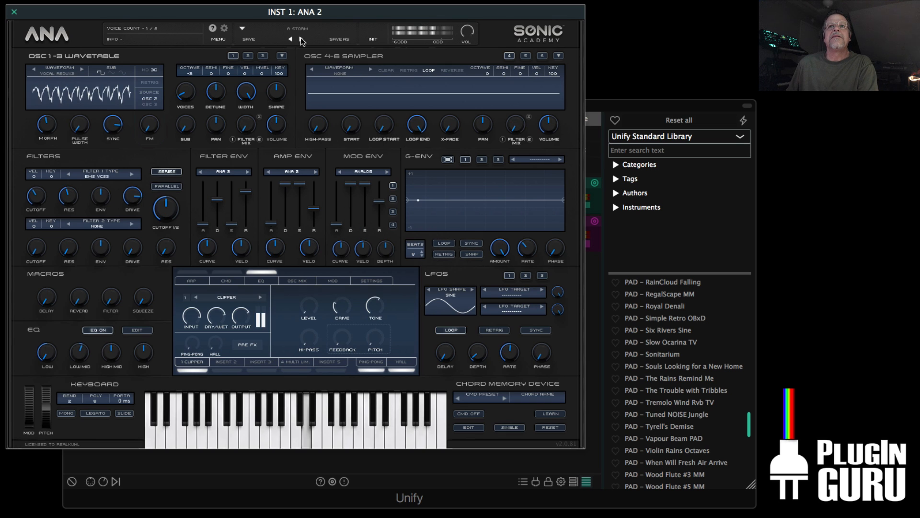
click(300, 39)
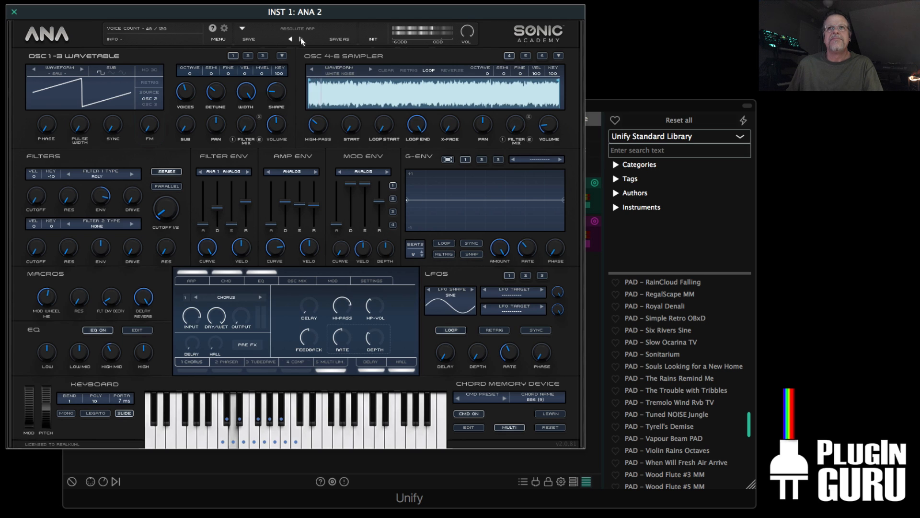
click(301, 39)
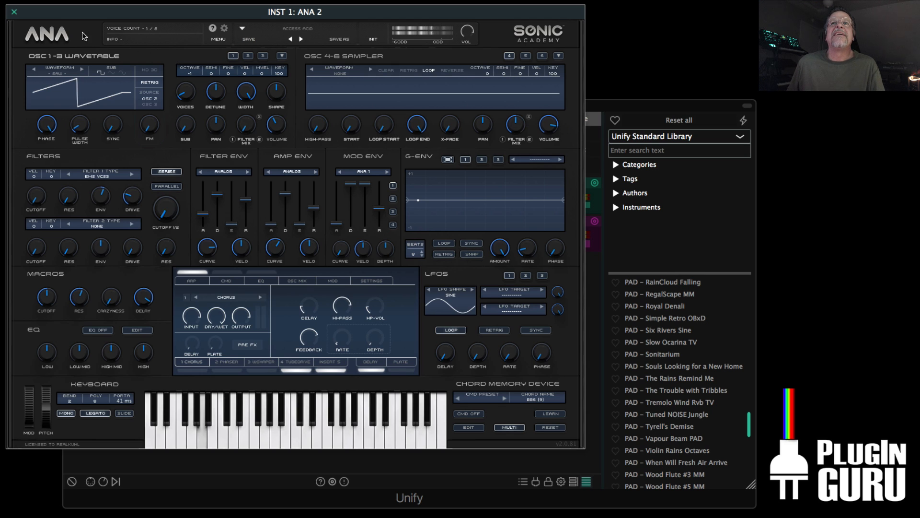
click(14, 12)
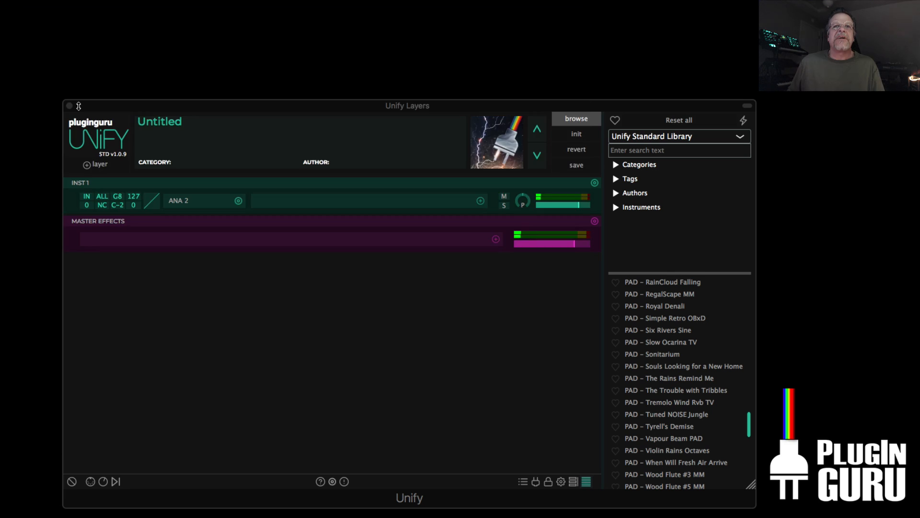
- Name the INST 1 layer "BPM BASS - Access Acid"
double_click(106, 184)
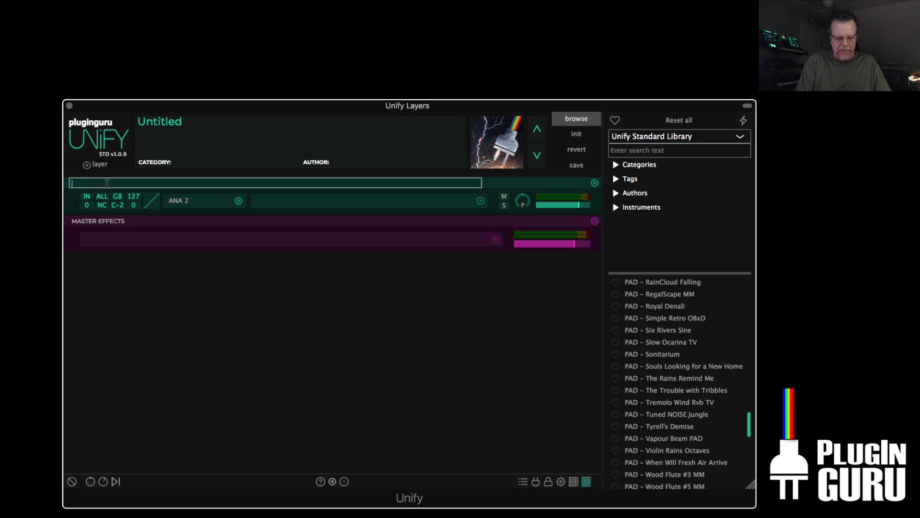
text(BPM)
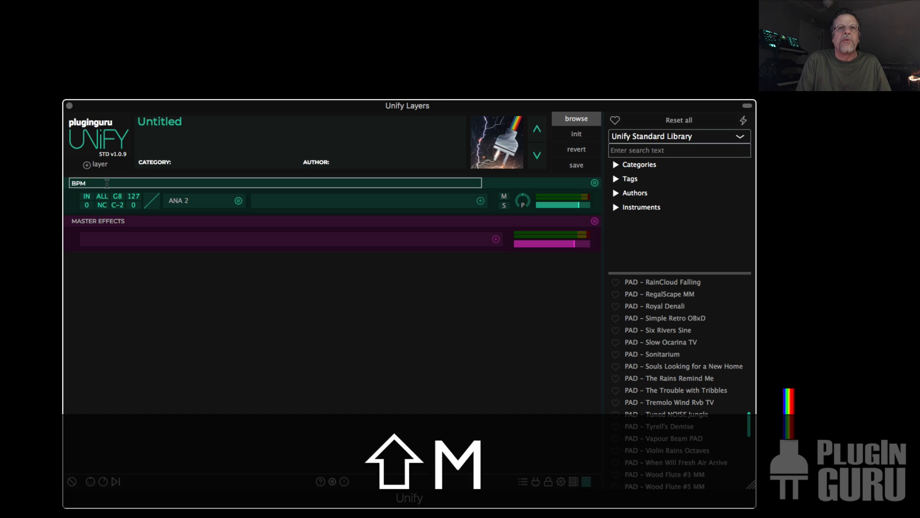
text( BASS - Ac)
key(BackSpace)
key(BackSpace)
key(shift+BackSpace)
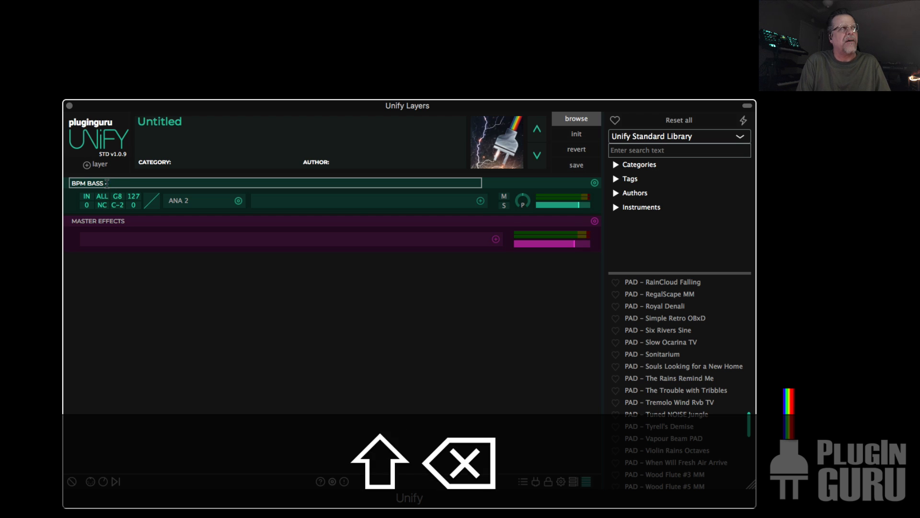
text(A)
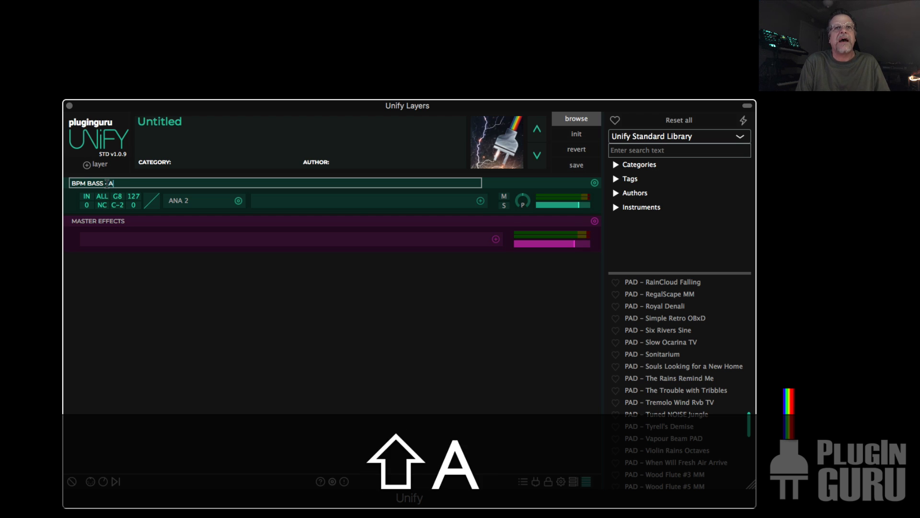
text(ccess Acid)
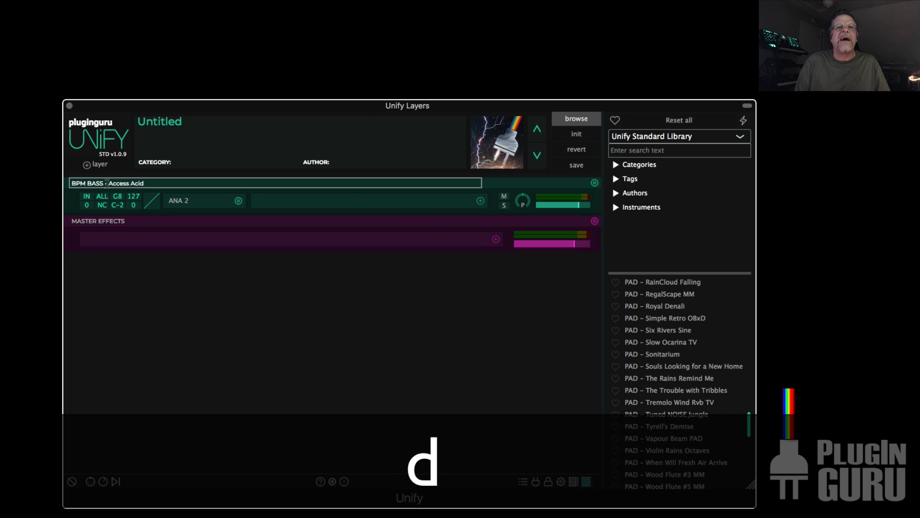
key(Return)
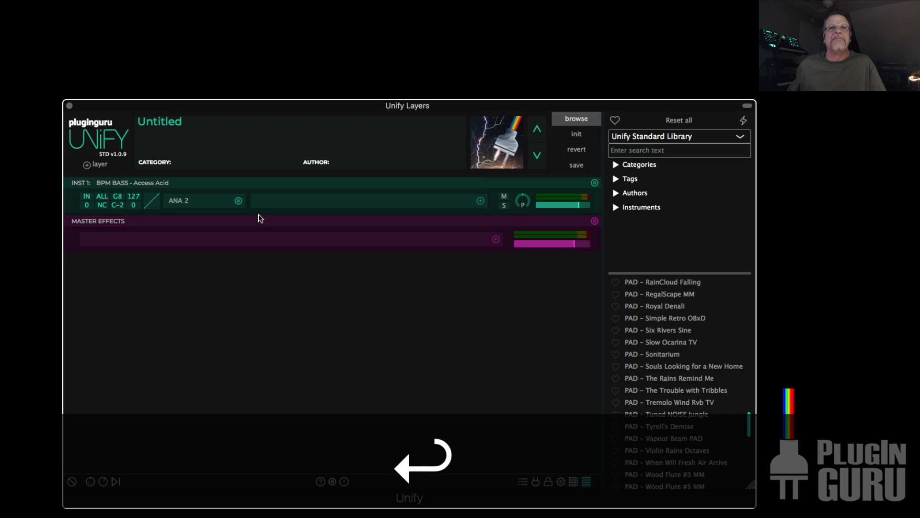
- Save the INST 1 layer as the preset "BPM BASS - Access Acid" in a new folder named "Ana2"
click(595, 183)
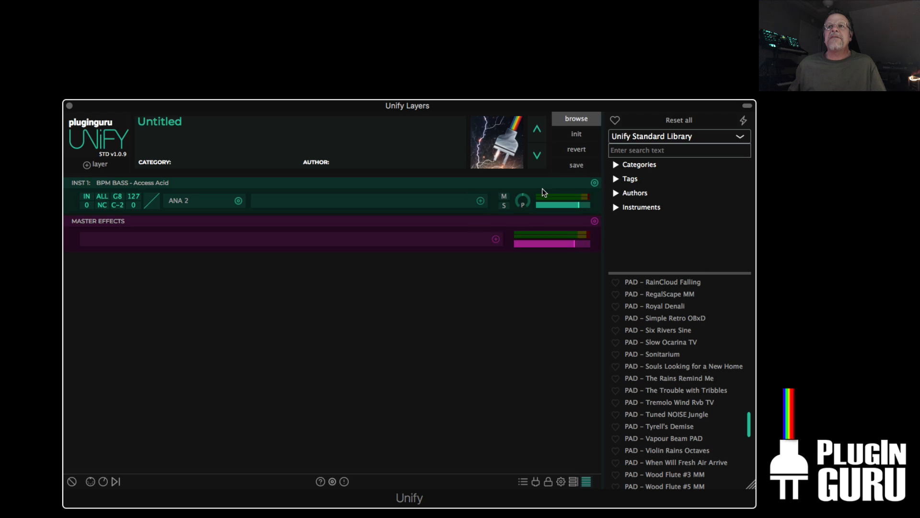
click(547, 188)
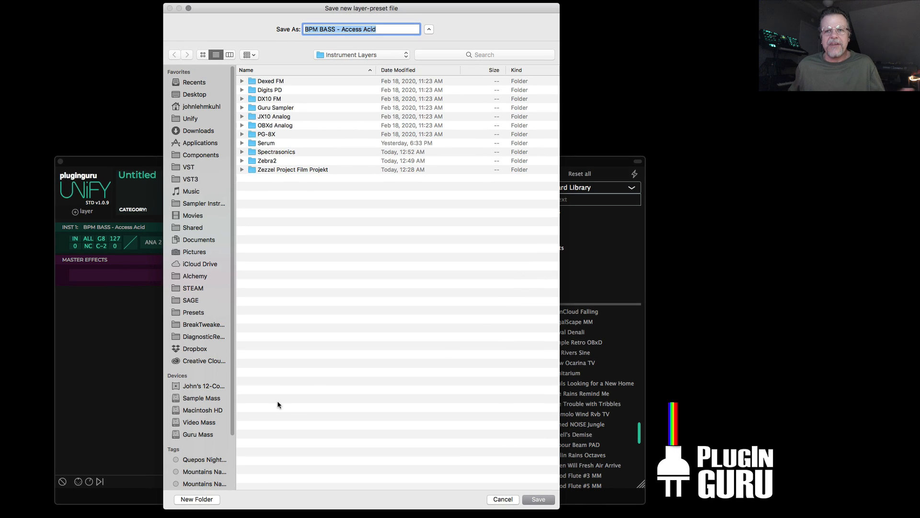
click(197, 499)
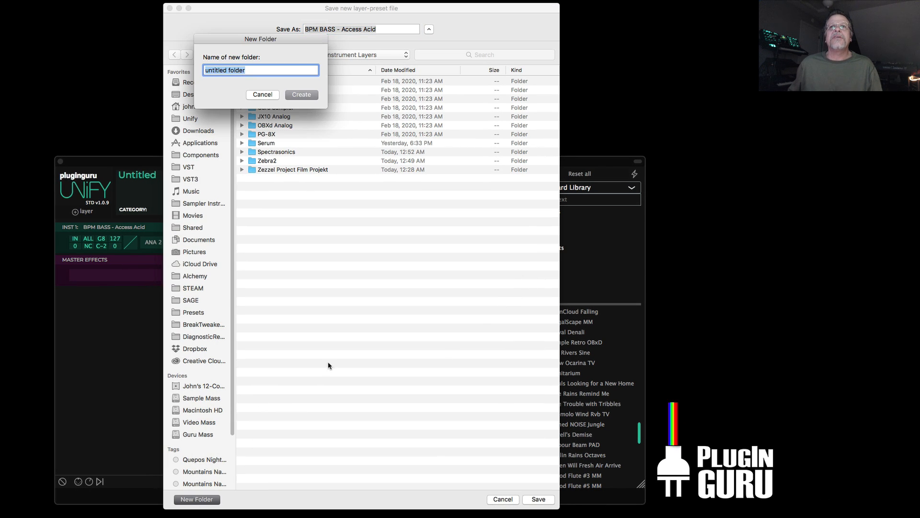
text(Ana2)
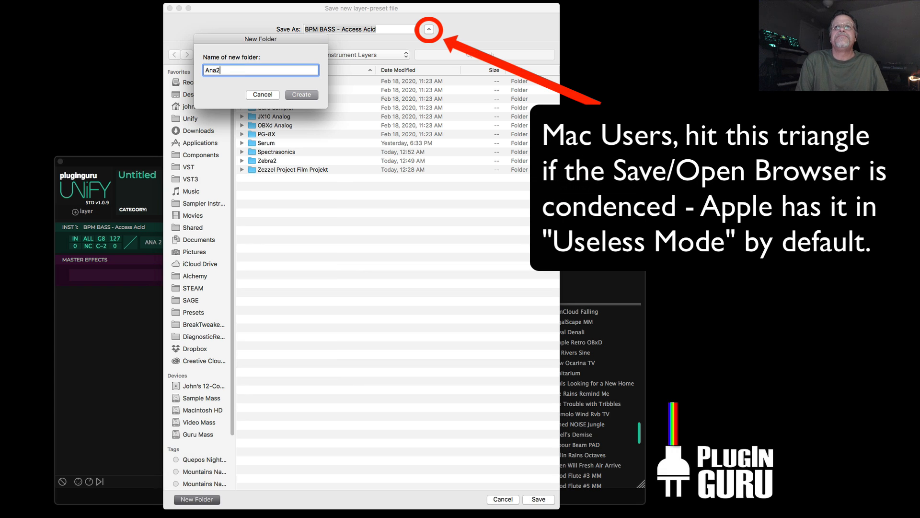
key(Return)
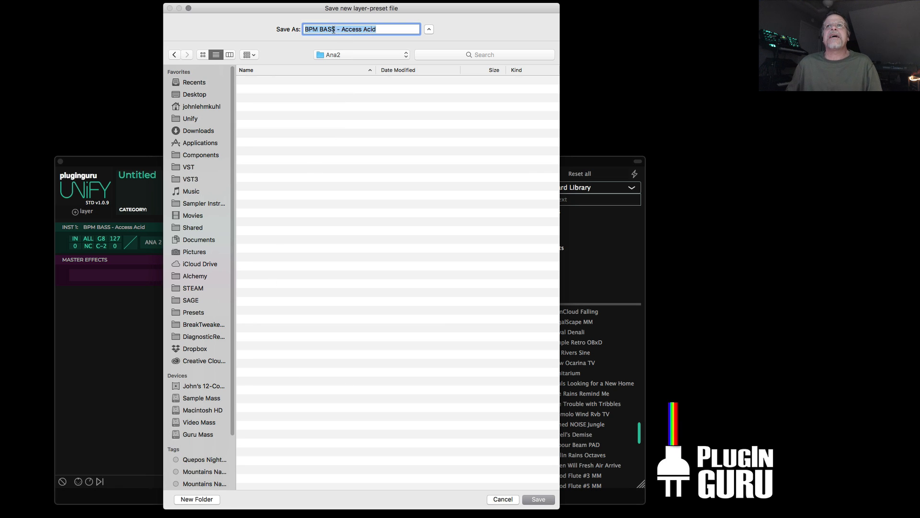
click(539, 498)
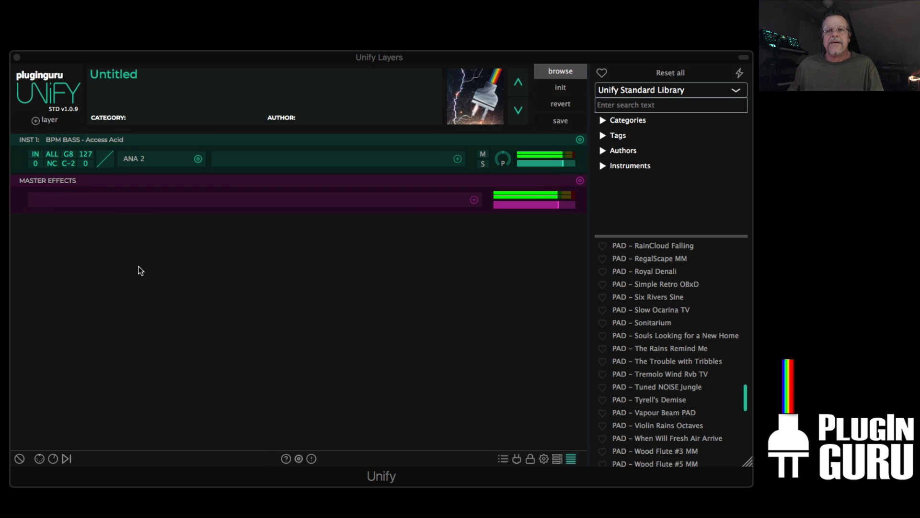
- Add the Zezzel Project Film Projekt layer "09b AIRWAVEAir Kick 48" and set the highest key of INST 1 and INST 2 to B2
click(51, 120)
mouse_move(115, 125)
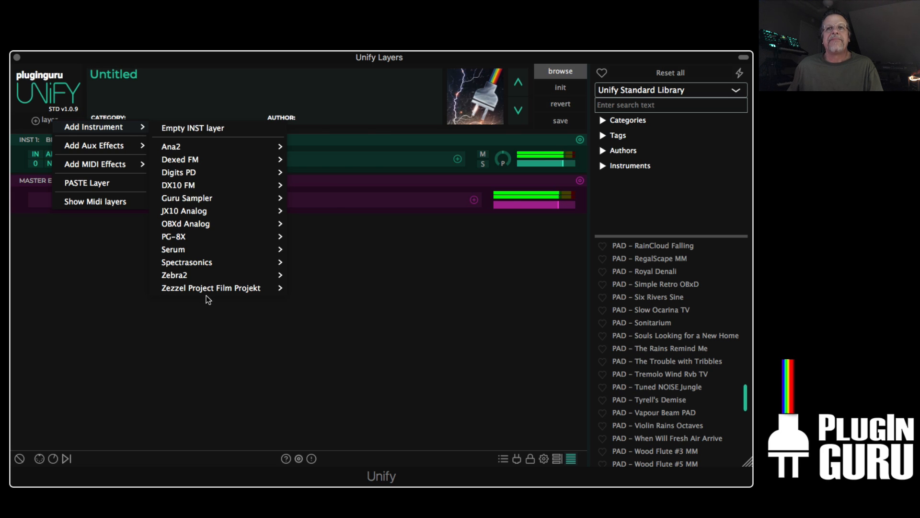
mouse_move(210, 288)
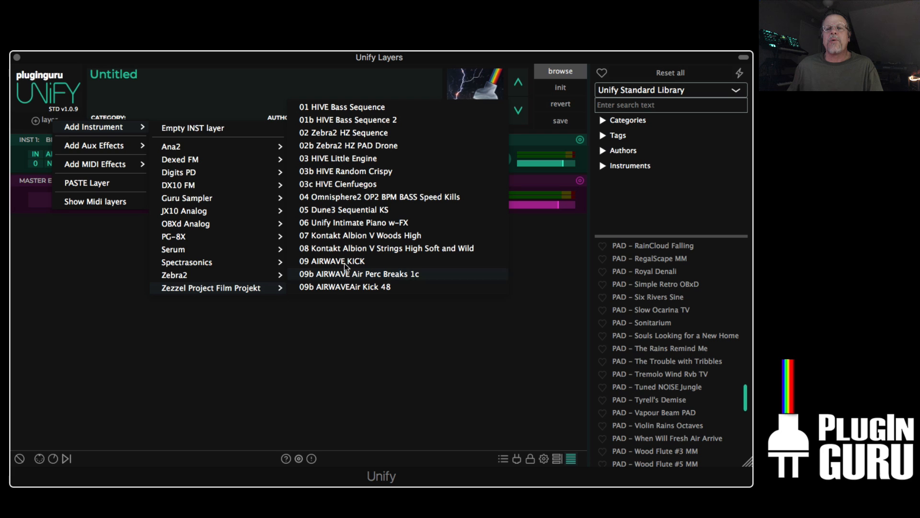
click(334, 287)
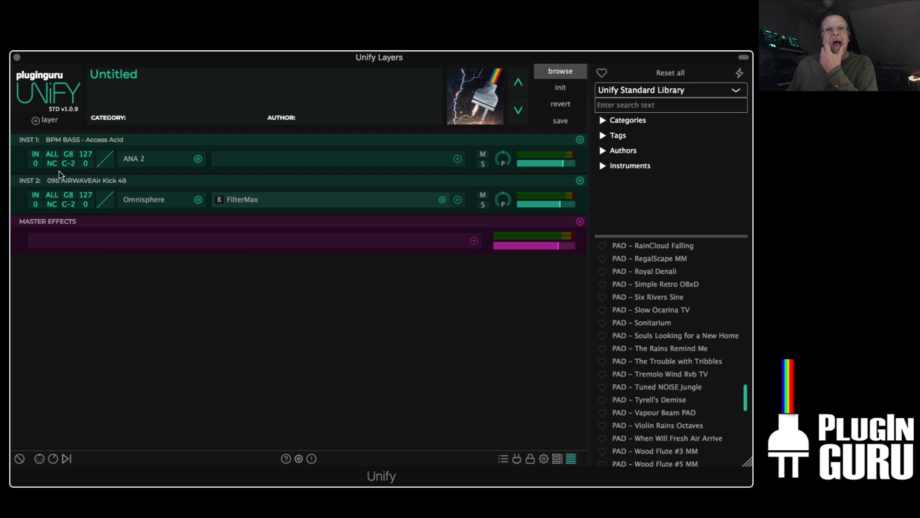
double_click(67, 155)
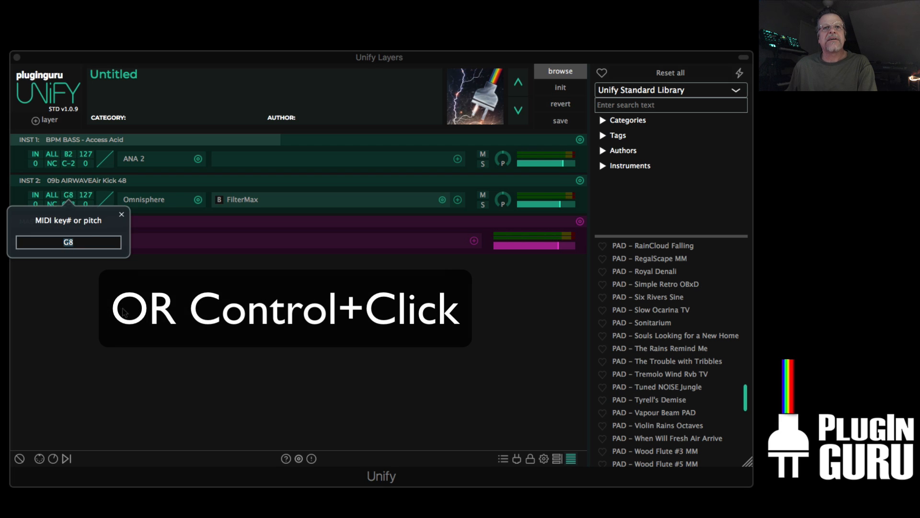
click(120, 316)
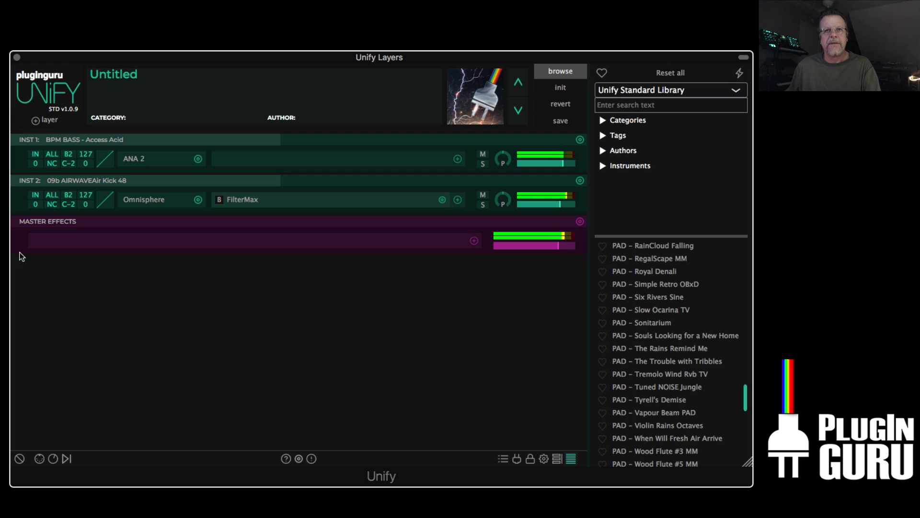
- Add the Zebra2 layer preset "PLUCK - Pizzicatong" as an instrument and set its lowest key to C3
click(50, 122)
mouse_move(65, 128)
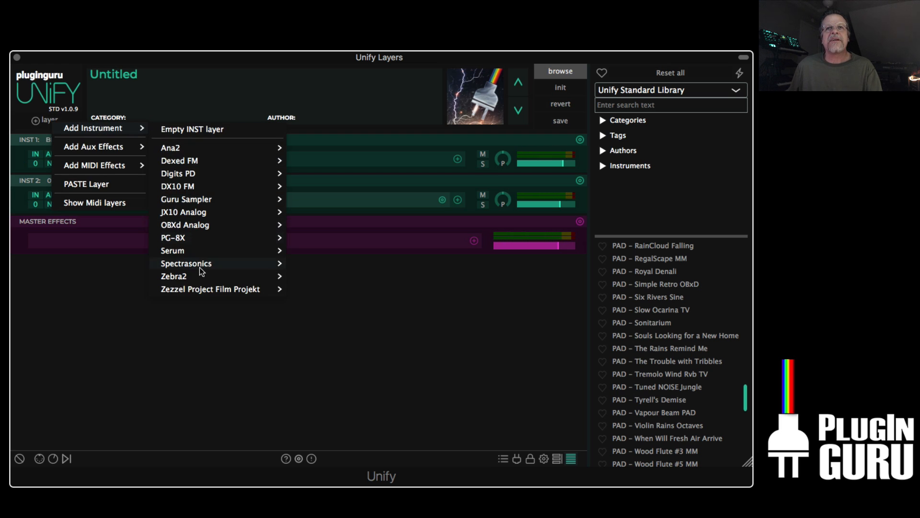
mouse_move(200, 273)
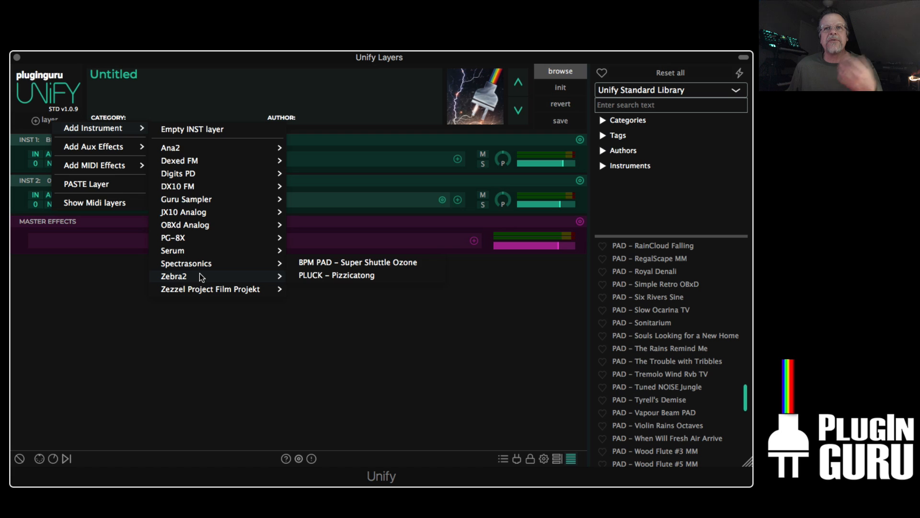
click(332, 275)
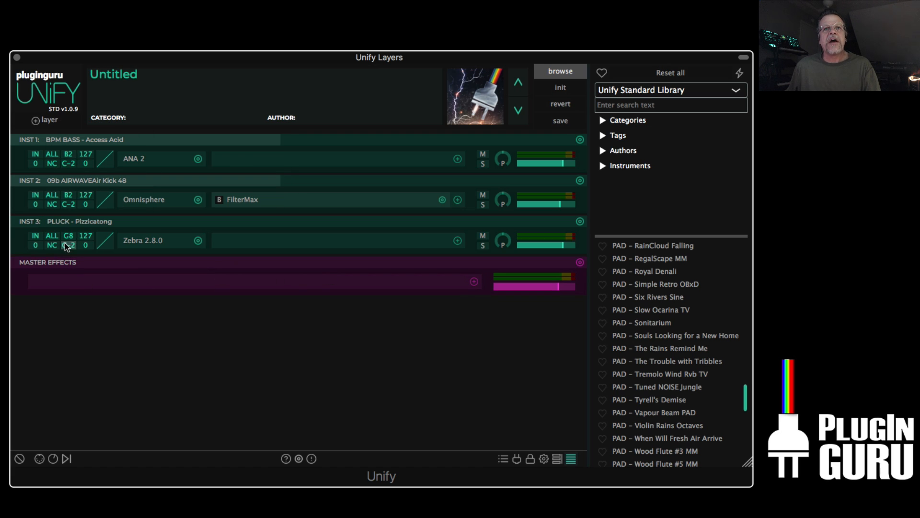
ctrl+click(70, 246)
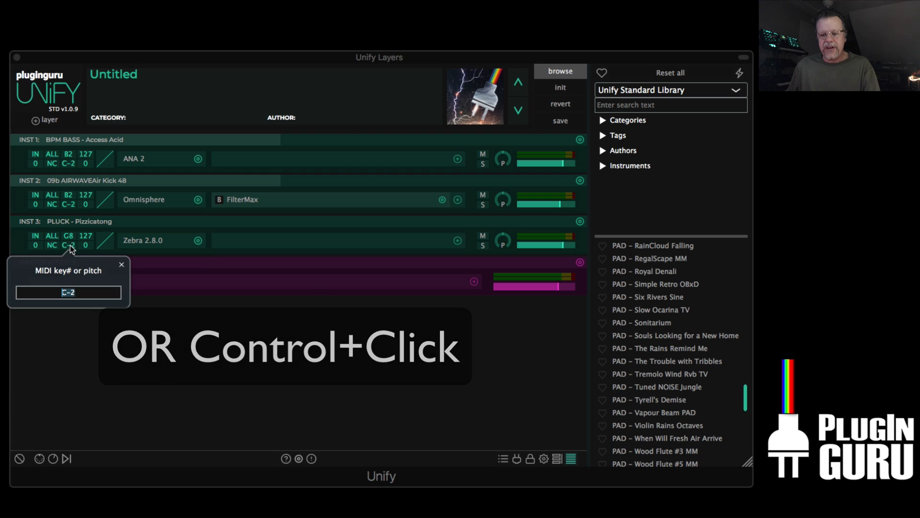
text(C3)
key(Return)
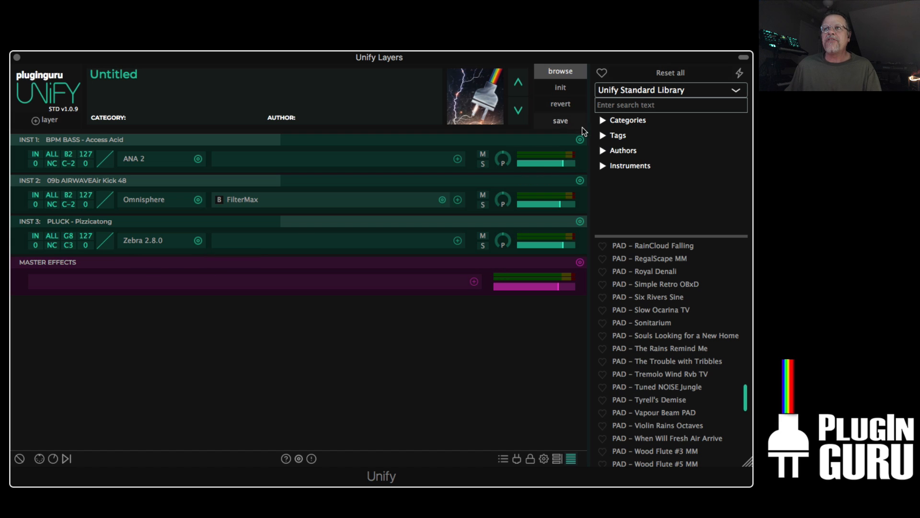
click(580, 140)
mouse_move(520, 211)
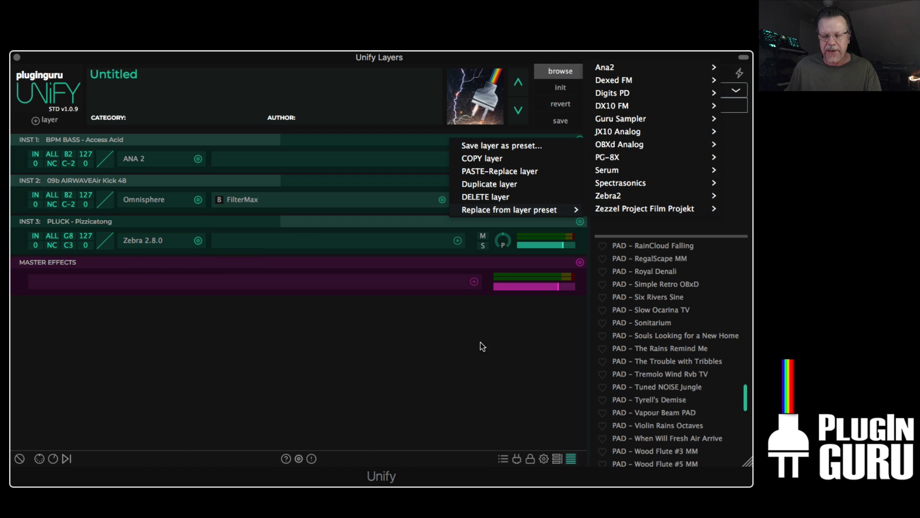
click(404, 341)
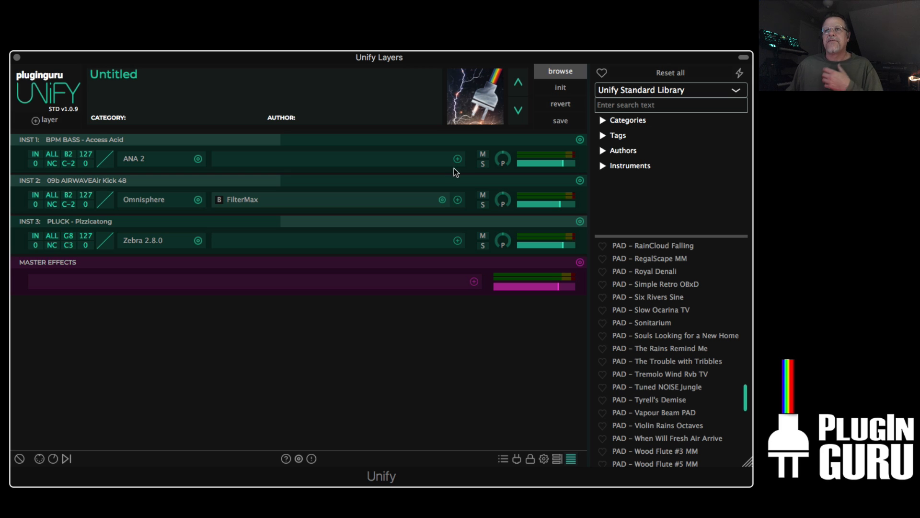
- Add the Zezzel Project Film Projekt layer "08 Kontakt Albion V Strings High Soft and Wild" and check its instrument in the Kontakt editor
click(44, 122)
mouse_move(90, 130)
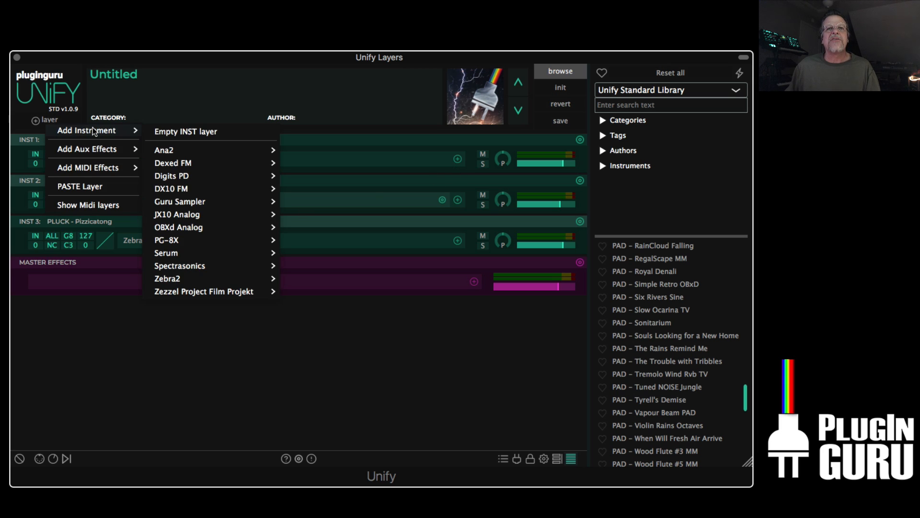
mouse_move(220, 298)
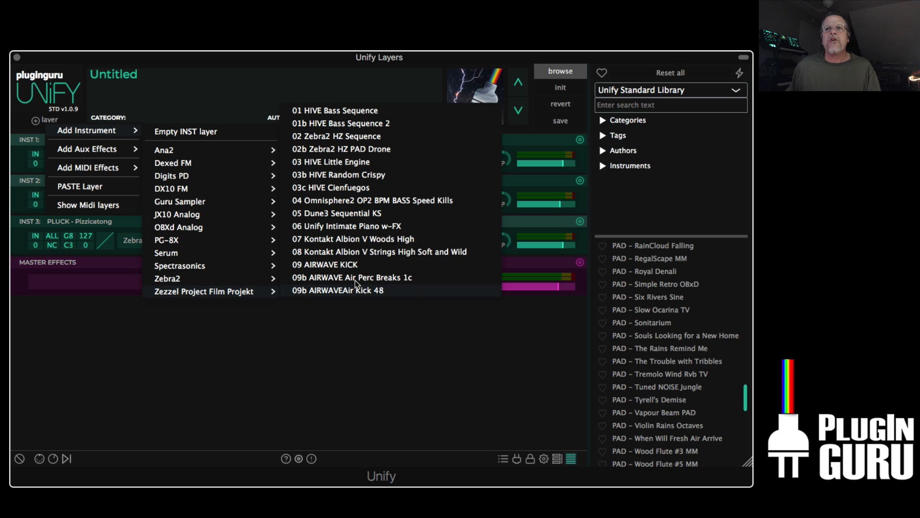
click(369, 252)
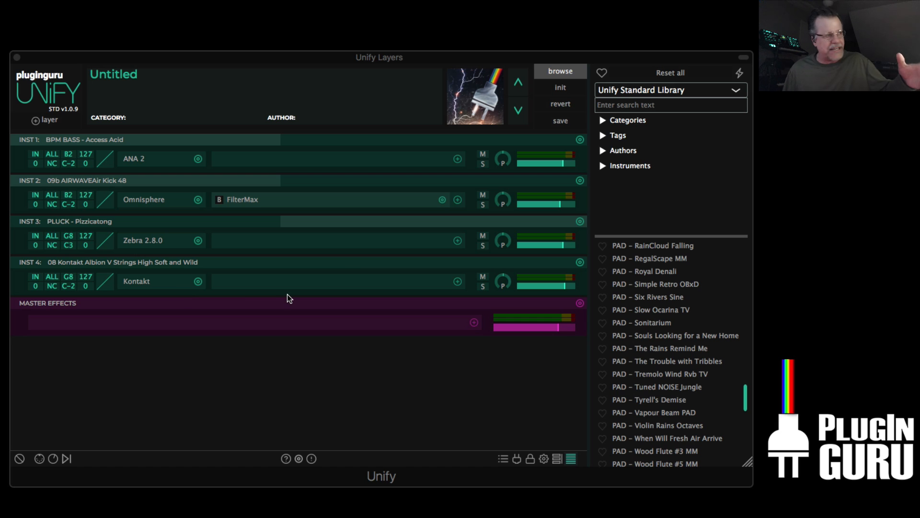
click(138, 281)
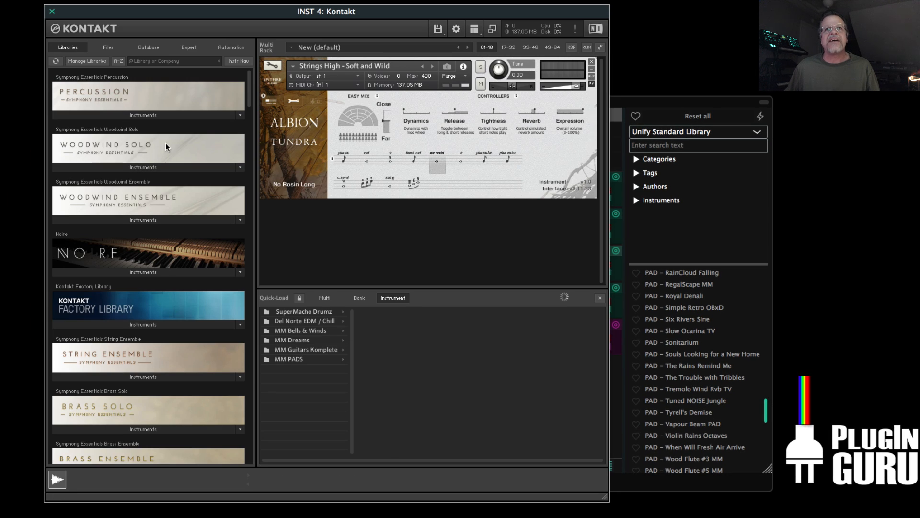
drag(246, 93, 285, 94)
click(51, 12)
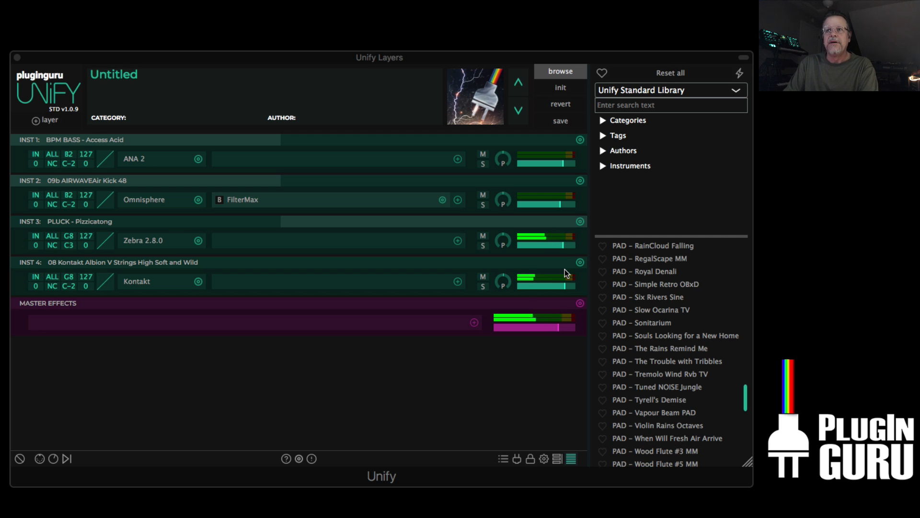
- Transpose the INST 4 Kontakt strings layer by -12 semitones
mouse_move(508, 285)
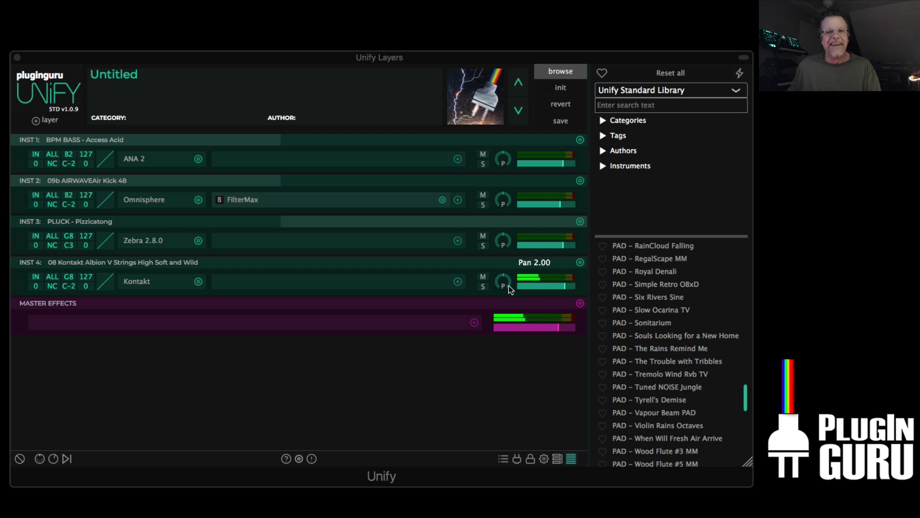
key(alt)
alt+click(36, 286)
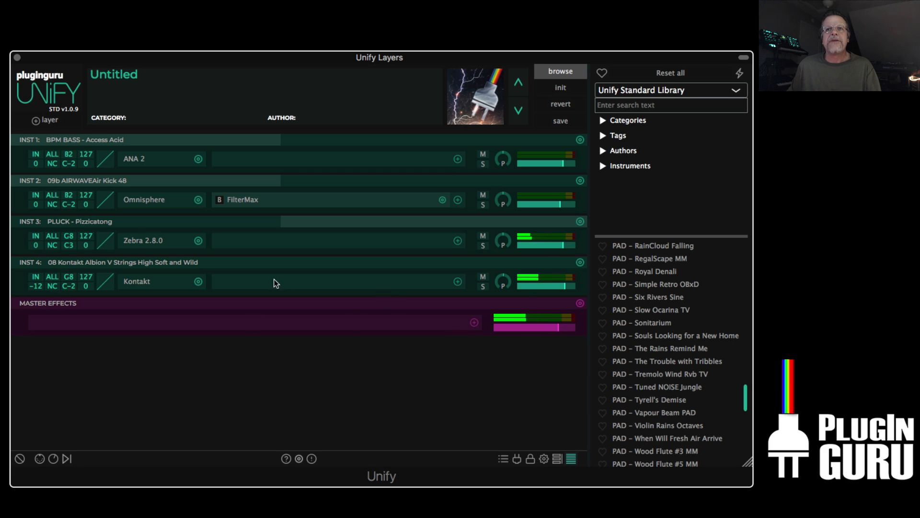
- Add the Unify Standard compressor Enforcer to the INST 4 layer's effects and adjust its gain
click(458, 282)
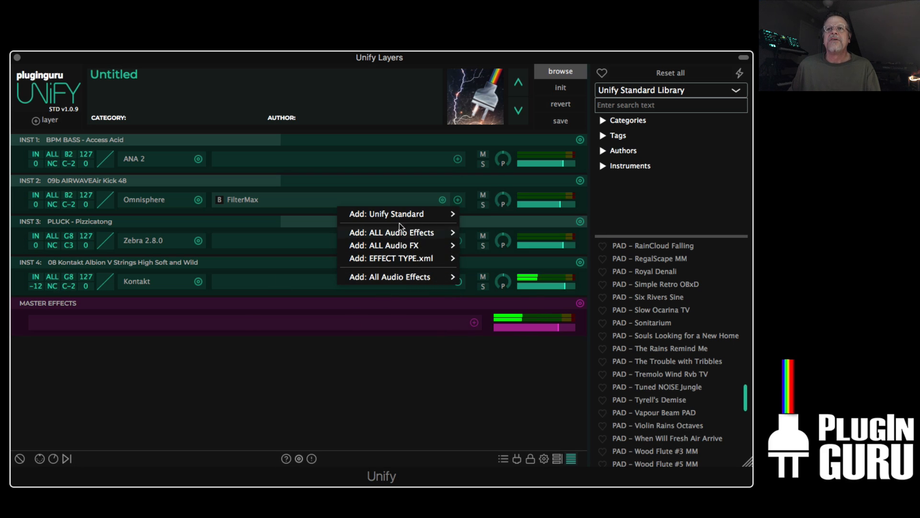
mouse_move(397, 213)
mouse_move(501, 186)
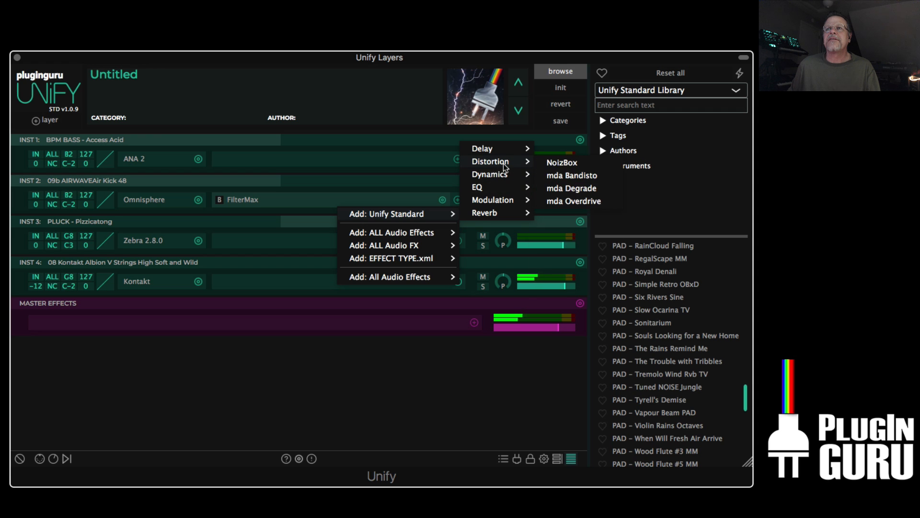
click(562, 176)
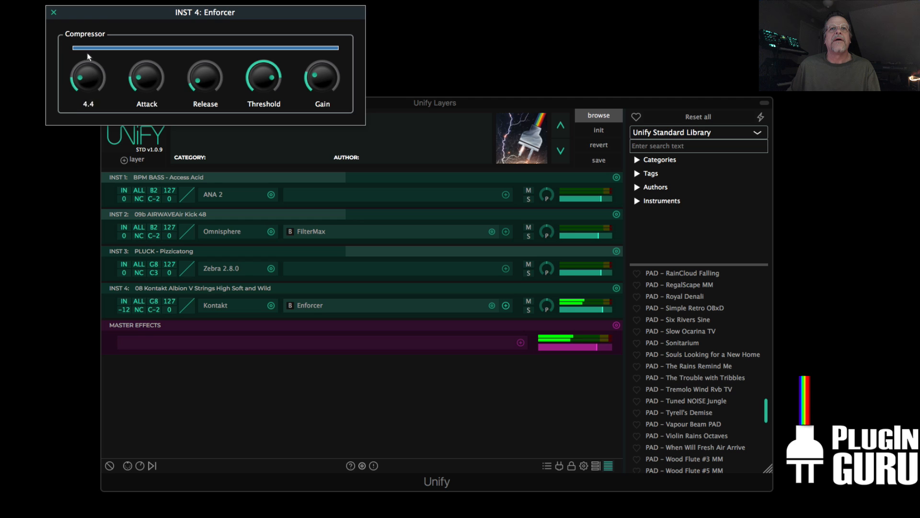
mouse_move(322, 79)
mouse_down()
mouse_move(333, 55)
mouse_move(329, 93)
mouse_up()
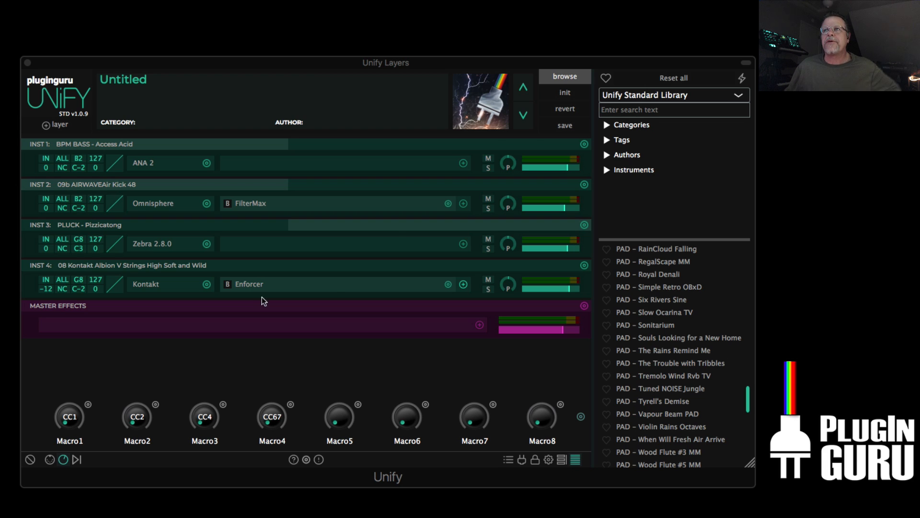
- Initialize the patch and view the preset folders available for adding an instrument layer
click(567, 97)
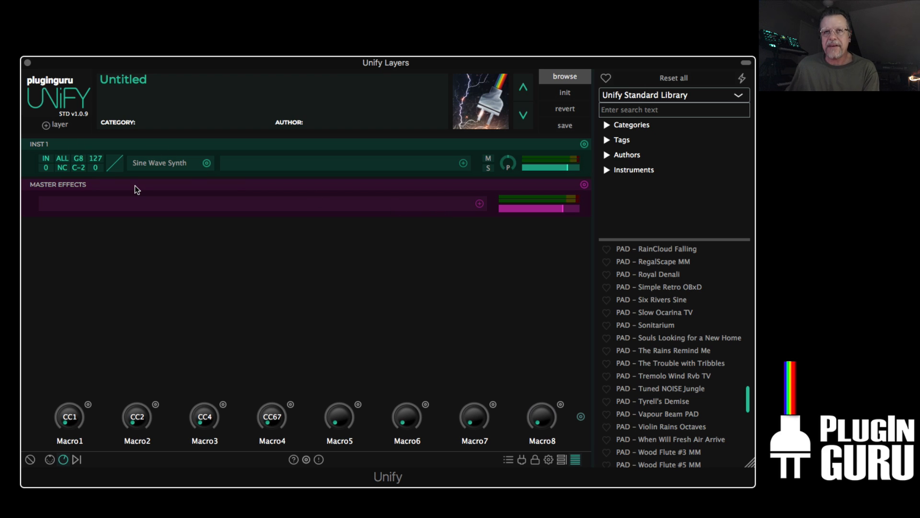
click(54, 125)
mouse_move(110, 133)
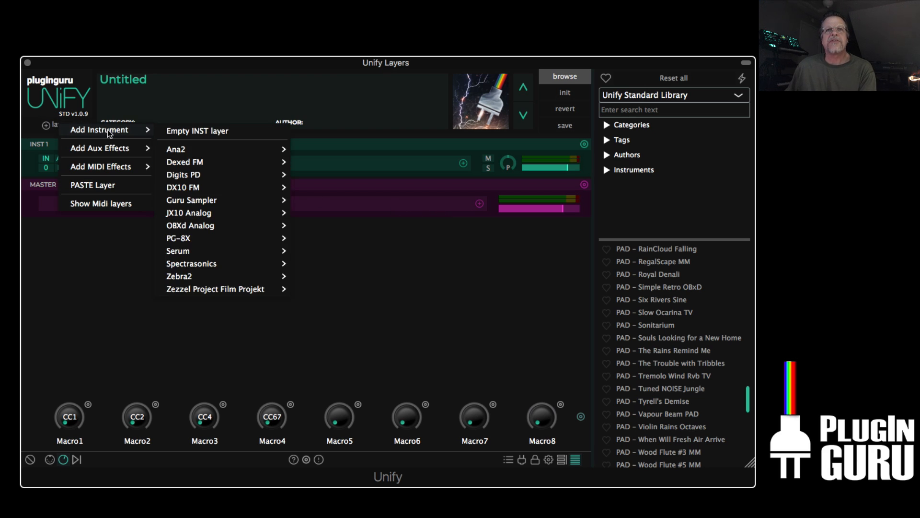
click(75, 350)
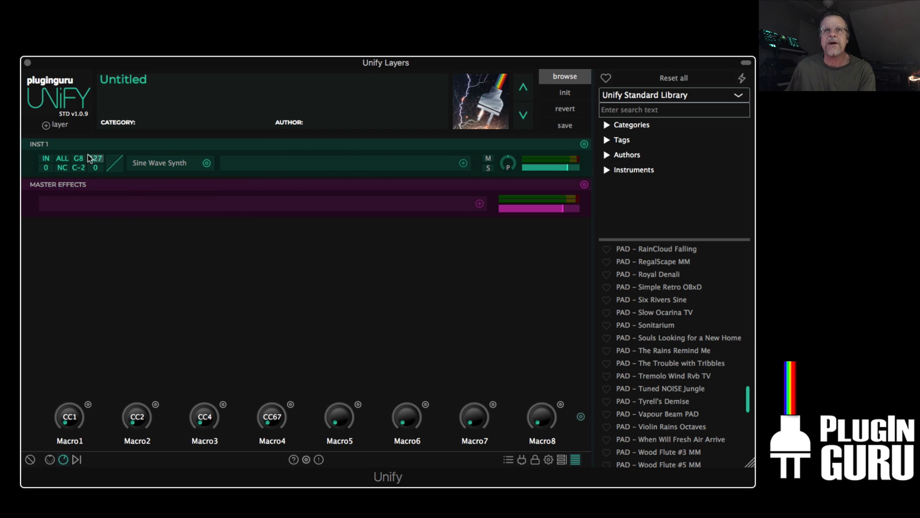
- Replace the INST 1 layer with the Zezzel Project Film Projekt preset "01 HIVE Bass Sequence" and set its level to -7.50 dB
click(584, 144)
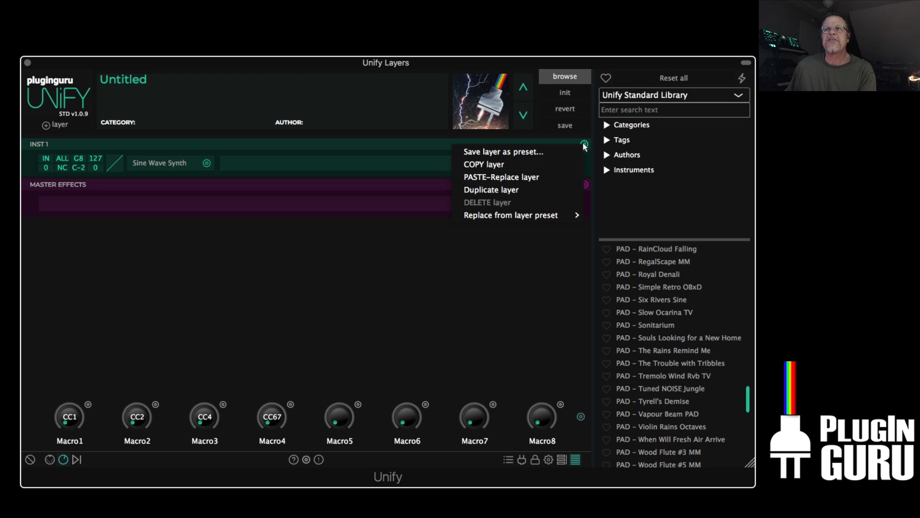
mouse_move(504, 218)
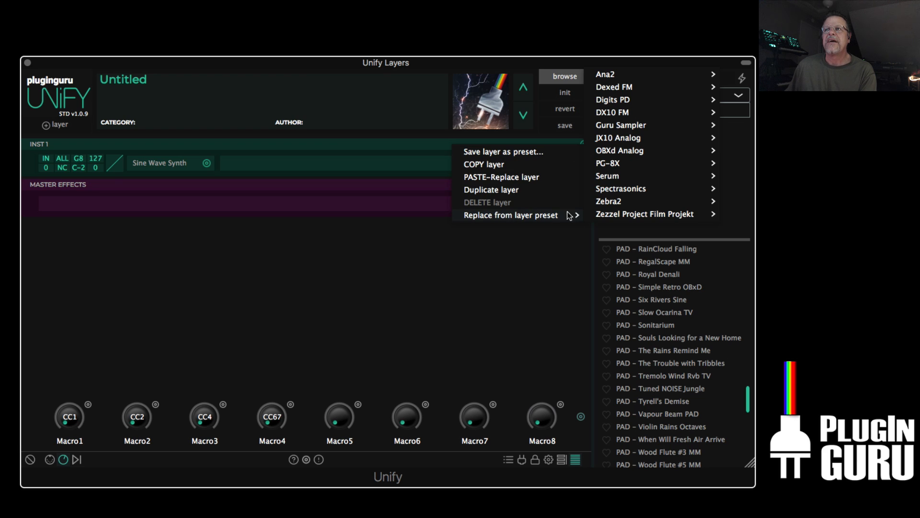
mouse_move(653, 215)
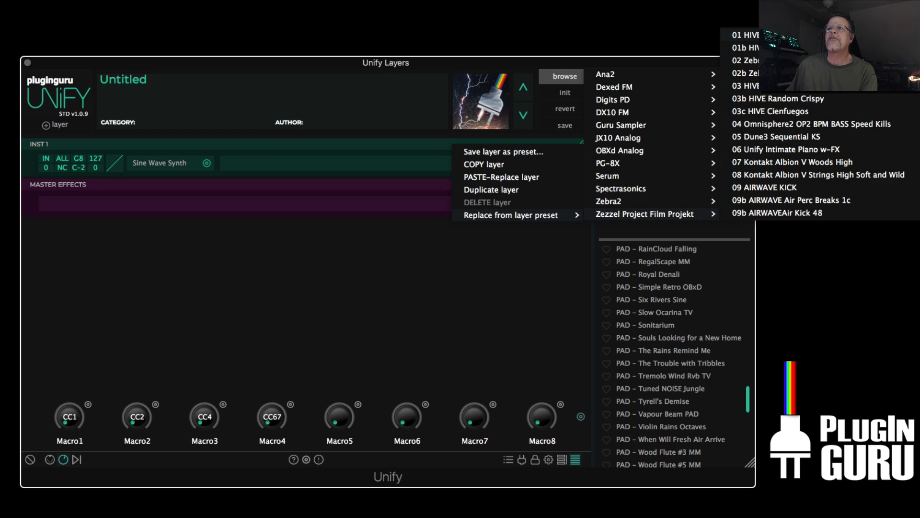
click(748, 35)
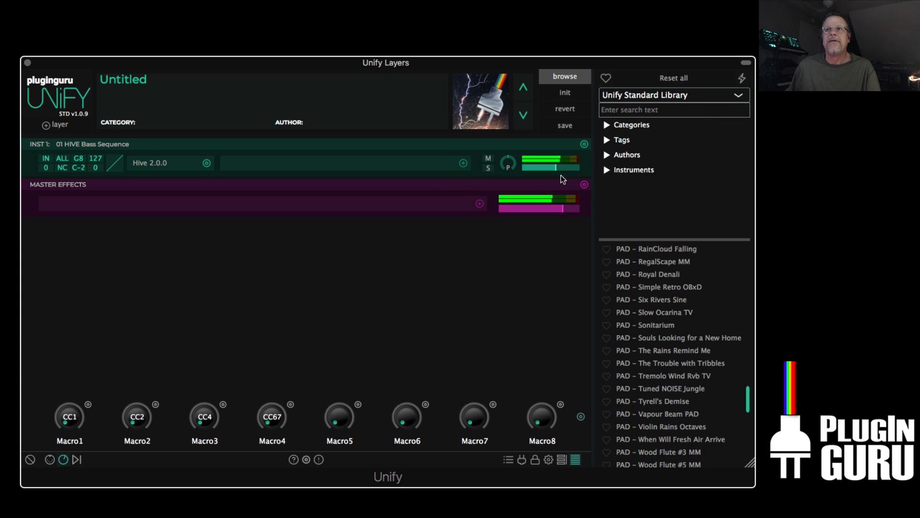
mouse_move(558, 167)
drag(557, 166, 560, 166)
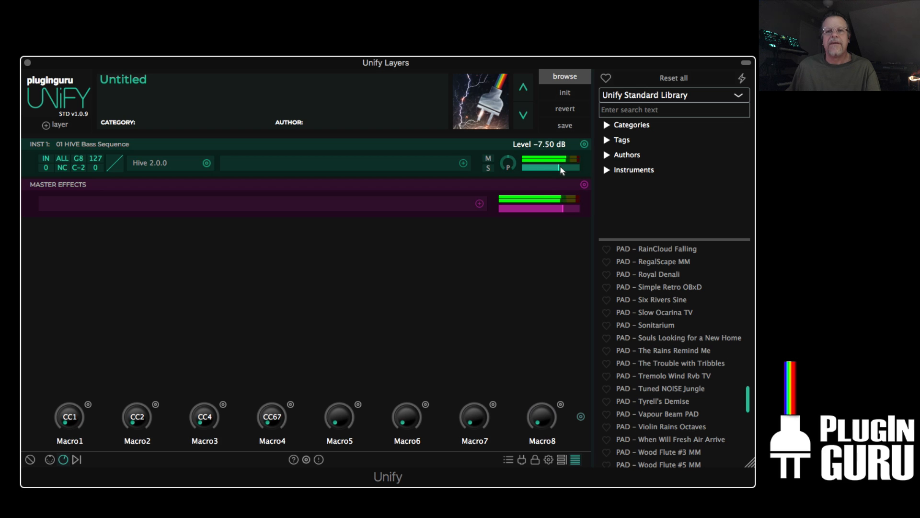
- Add the Zezzel Project Film Projekt layer "02 Zebra2 HZ Sequence" as a second instrument
click(62, 125)
mouse_move(131, 162)
mouse_move(126, 138)
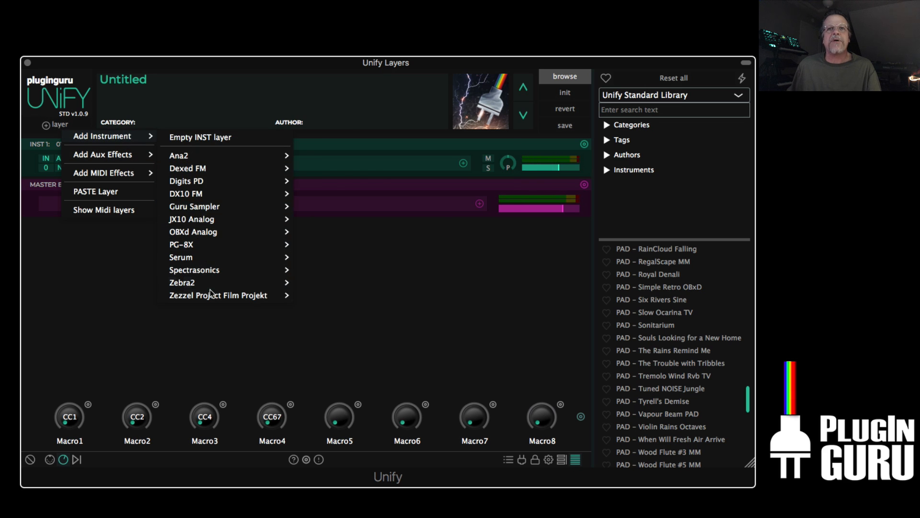
mouse_move(225, 300)
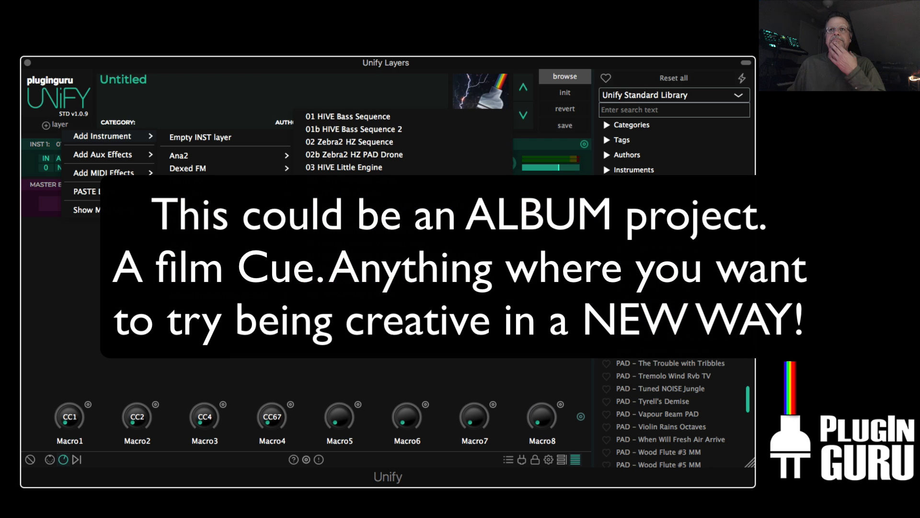
click(355, 142)
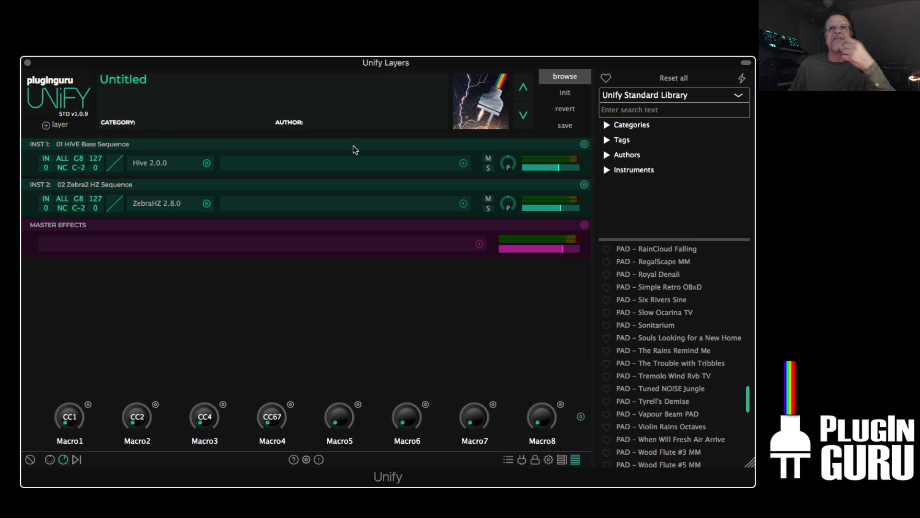
- Check the INST 2 sound in the ZebraHZ editor and raise that layer's level
click(172, 205)
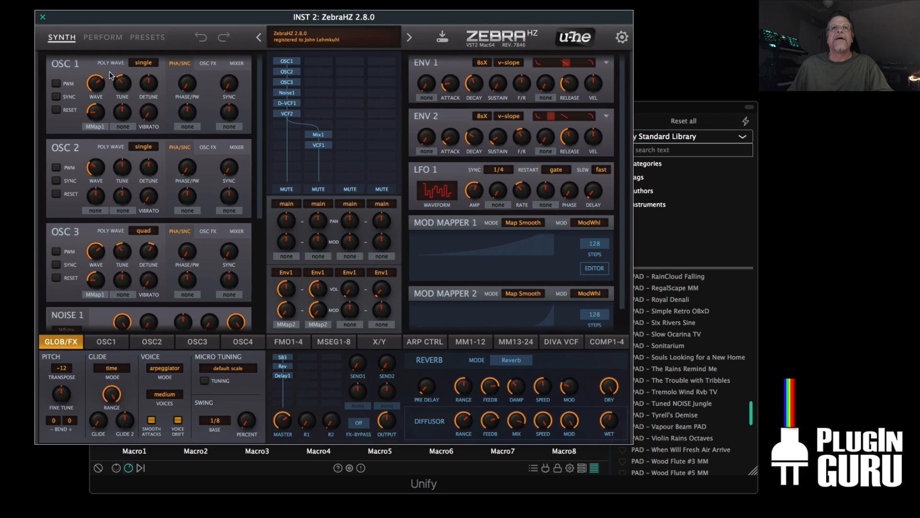
click(42, 17)
drag(574, 237, 588, 238)
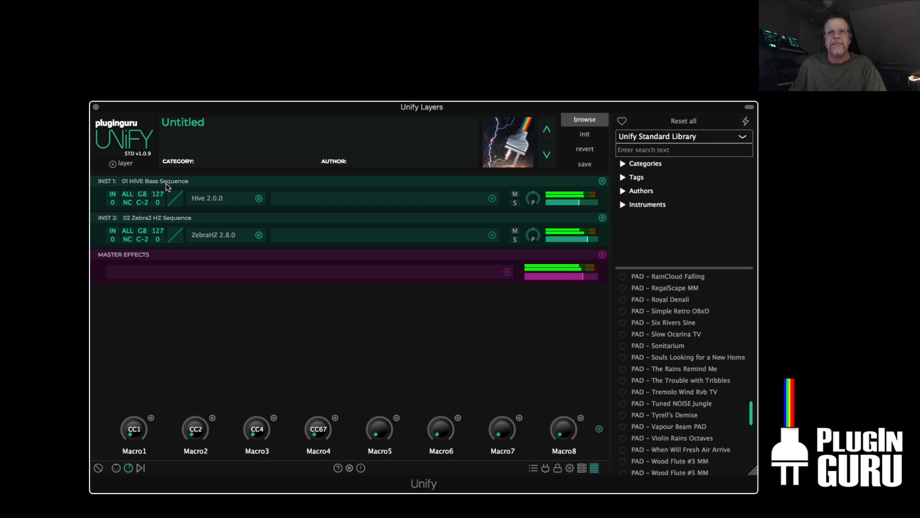
- Add the Zezzel Project Film Projekt layer "03 HIVE Little Engine" as a third instrument
click(123, 166)
mouse_move(165, 173)
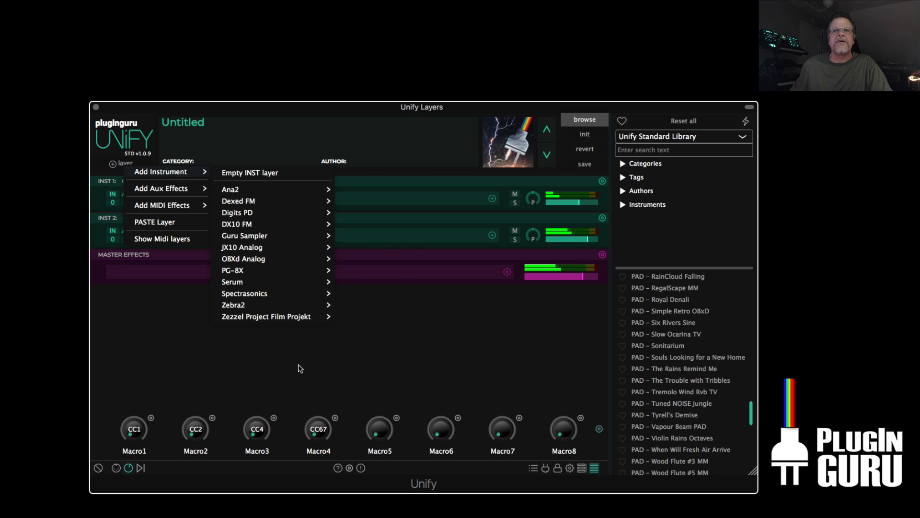
mouse_move(267, 320)
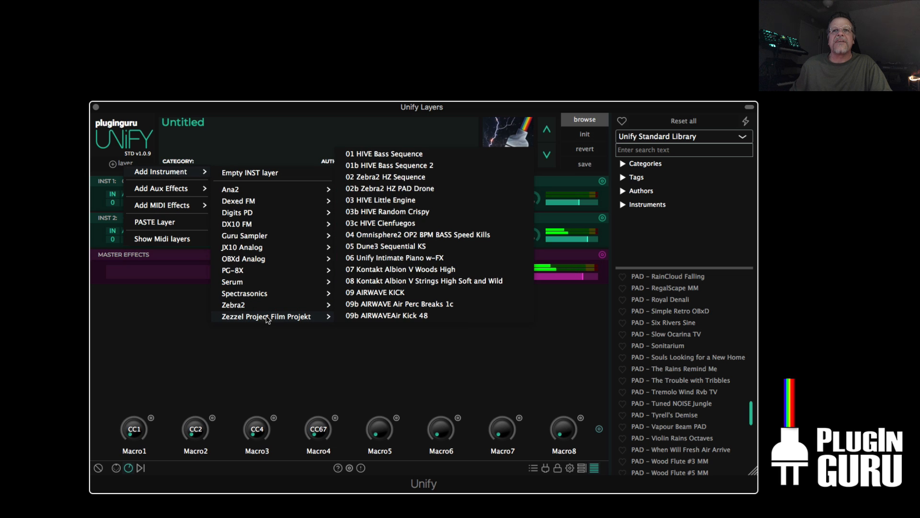
click(369, 204)
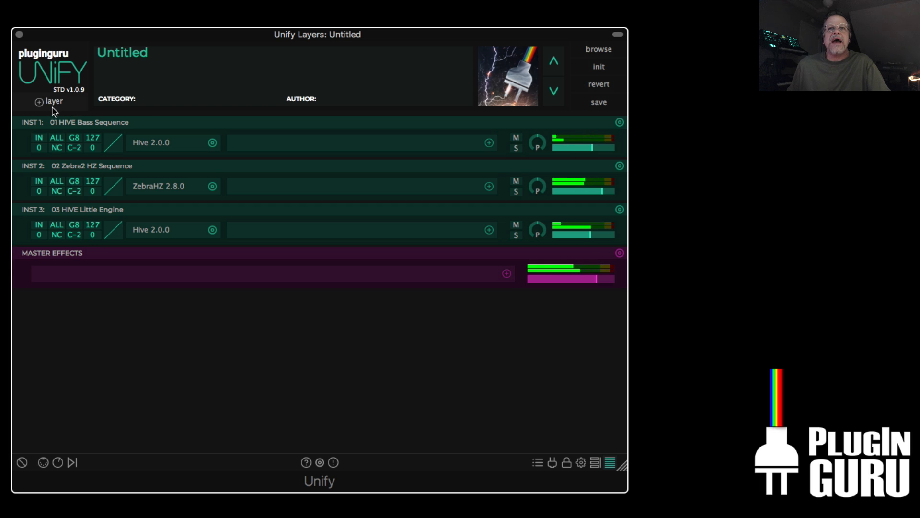
- Add the Zezzel Project Film Projekt layer "04 Omnisphere2 OP2 BPM BASS Speed Kills" and raise its level slightly
click(53, 113)
mouse_move(74, 110)
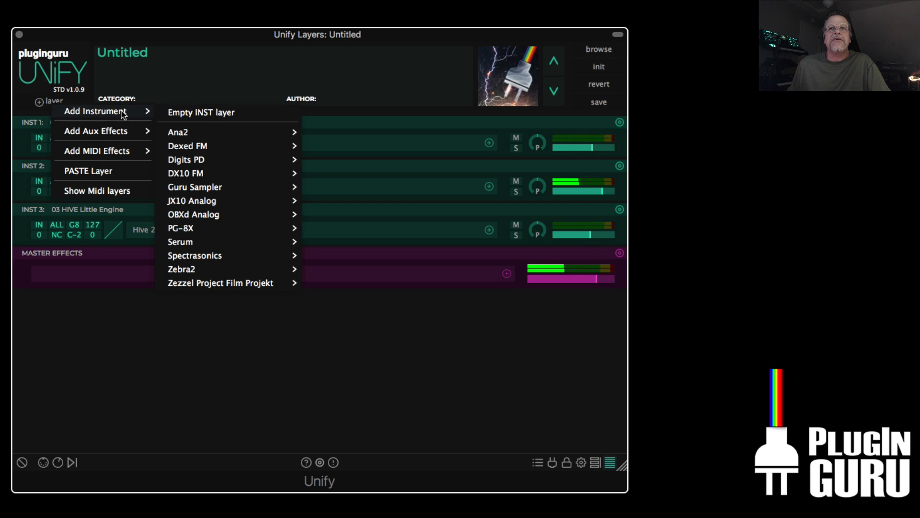
mouse_move(234, 285)
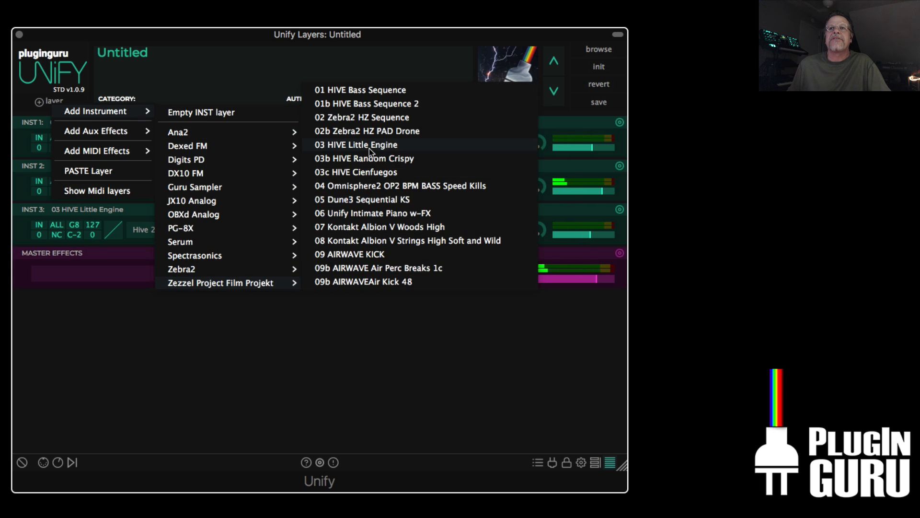
click(356, 189)
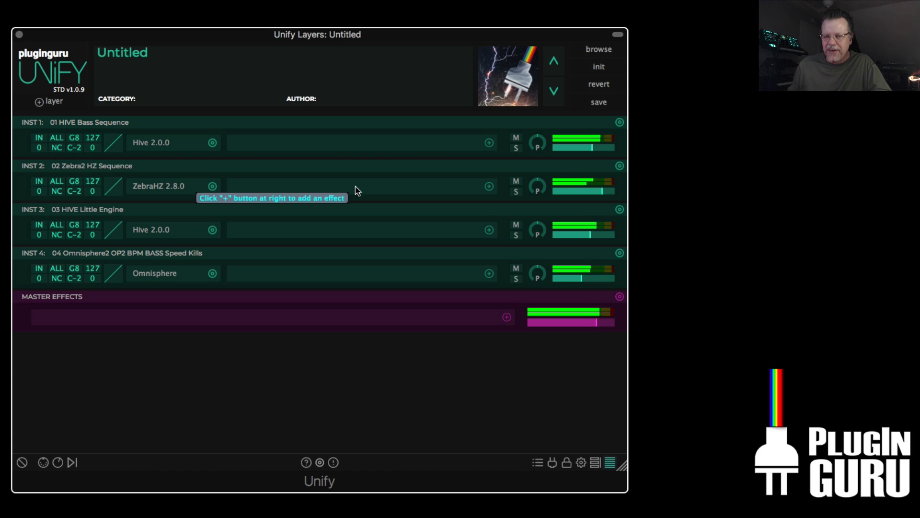
mouse_move(565, 277)
scroll(582, 276, up, 4)
scroll(583, 277, down, 1)
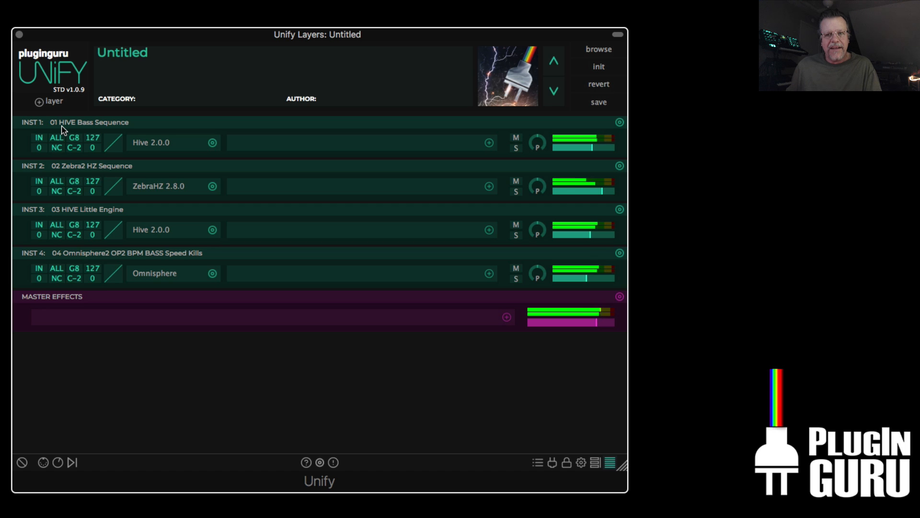
- Add the Zezzel Project Film Projekt layer "05 Dune3 Sequential KS" and audition it briefly in solo
click(56, 102)
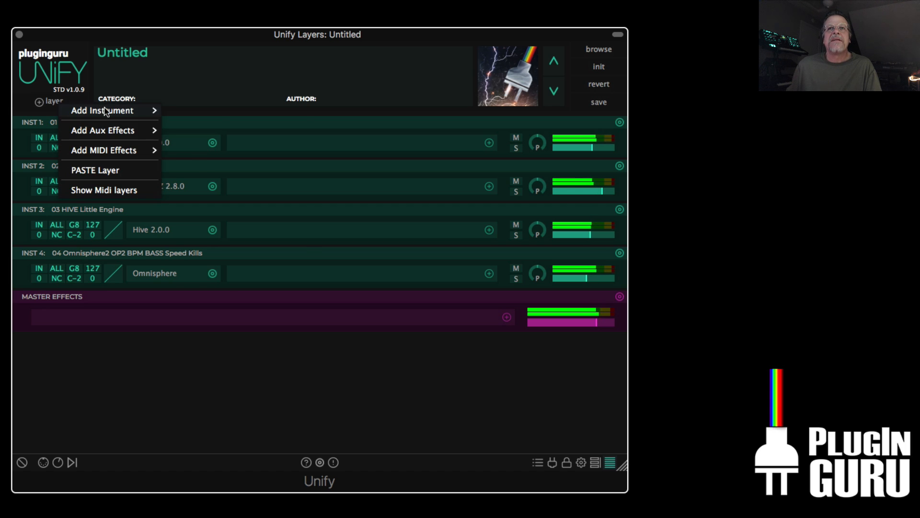
mouse_move(106, 110)
mouse_move(198, 280)
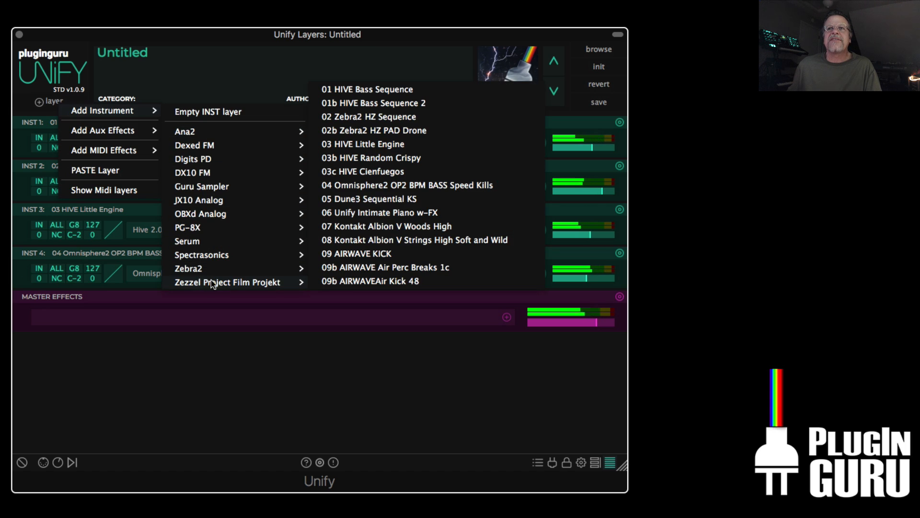
click(362, 201)
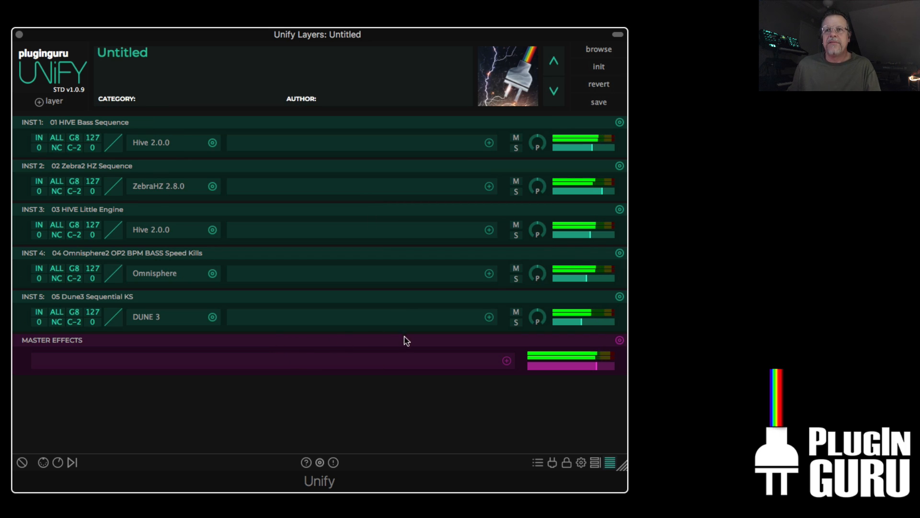
click(516, 322)
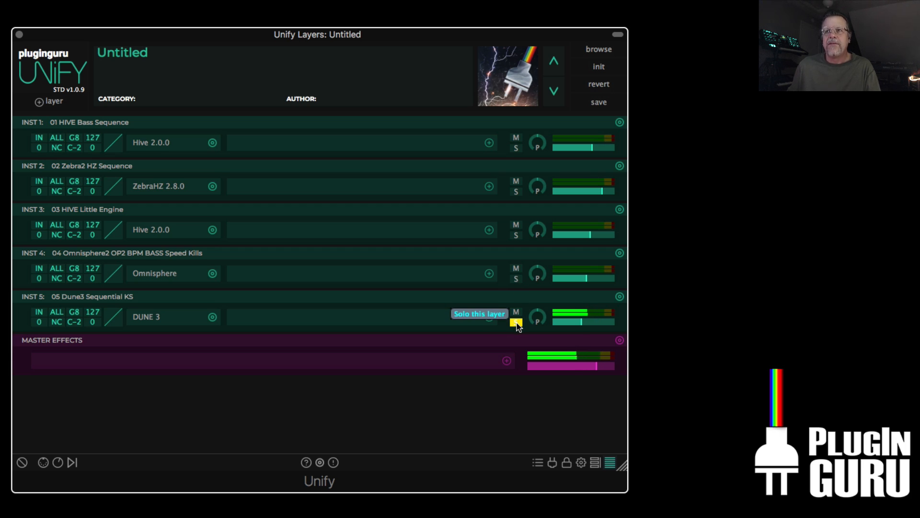
click(515, 323)
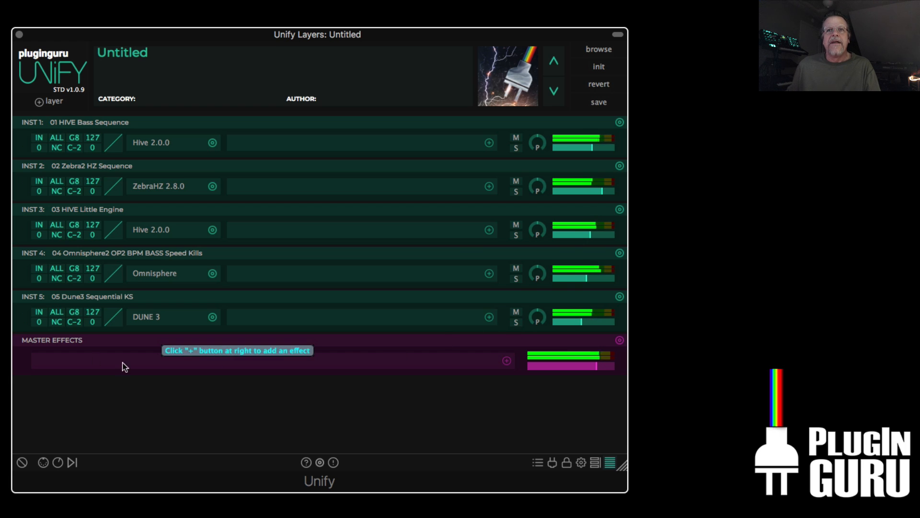
- Limit the highest key of all five instrument layers, INST 5 through INST 1, to B2
double_click(75, 313)
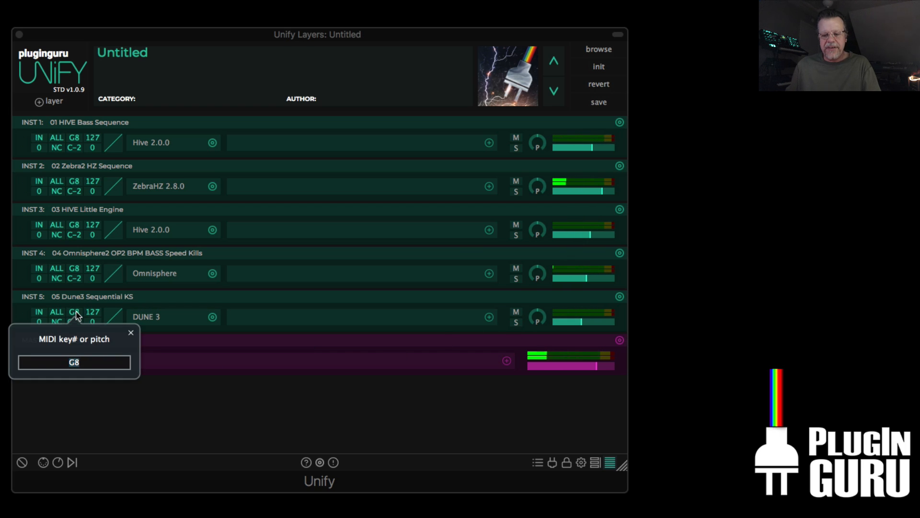
text(B2)
double_click(74, 269)
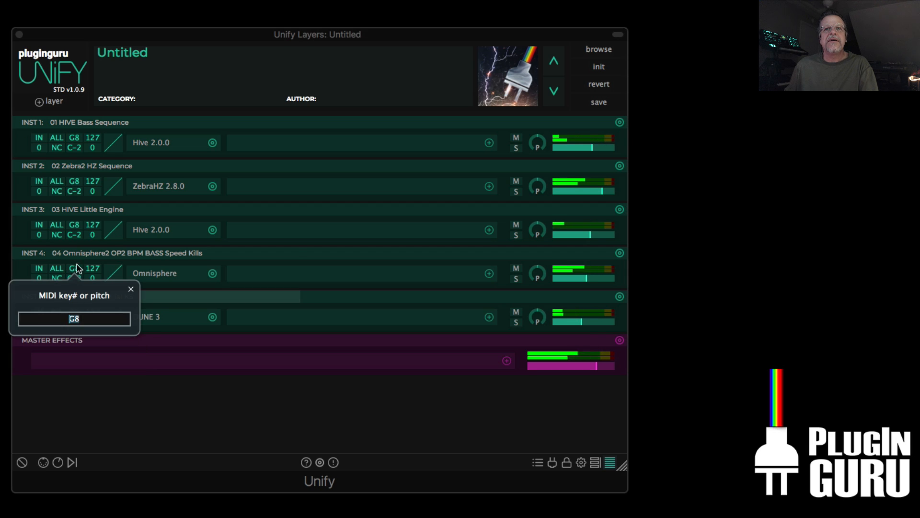
text(B2)
double_click(74, 224)
text(B2)
double_click(74, 181)
text(B2)
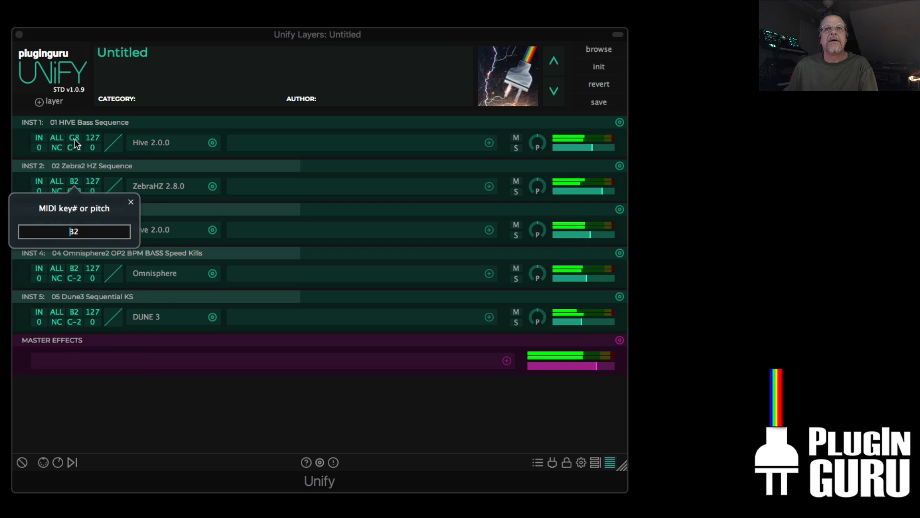
double_click(74, 138)
text(B2)
click(127, 395)
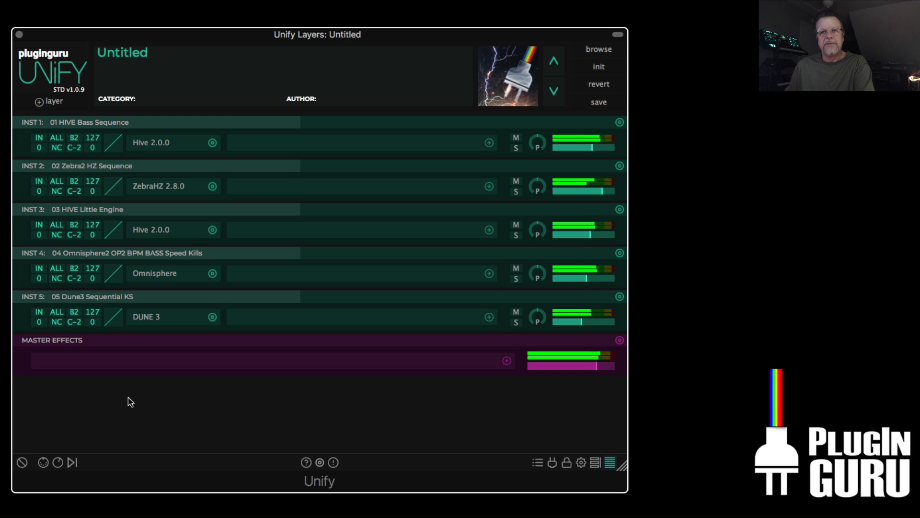
- Show the on-screen keyboard and add the Zezzel Project Film Projekt layer "06 Unify Intimate Piano w-FX"
click(43, 462)
click(43, 463)
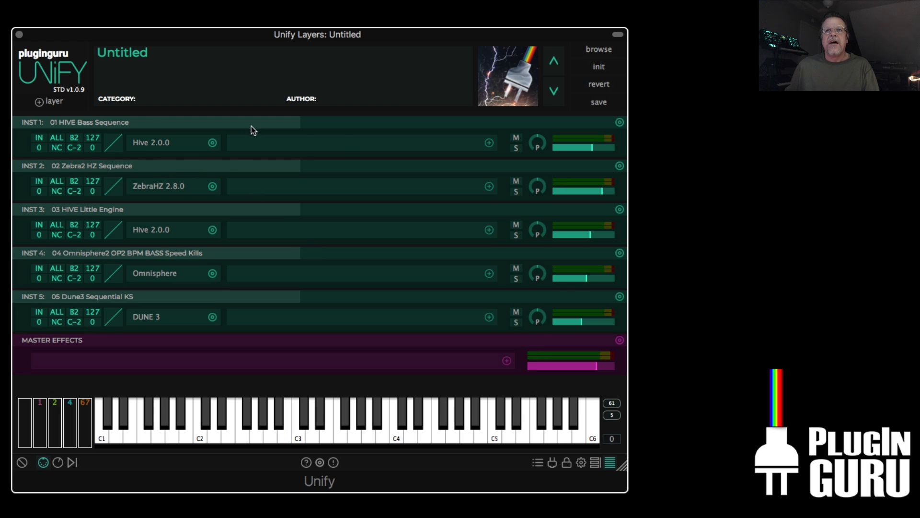
click(50, 101)
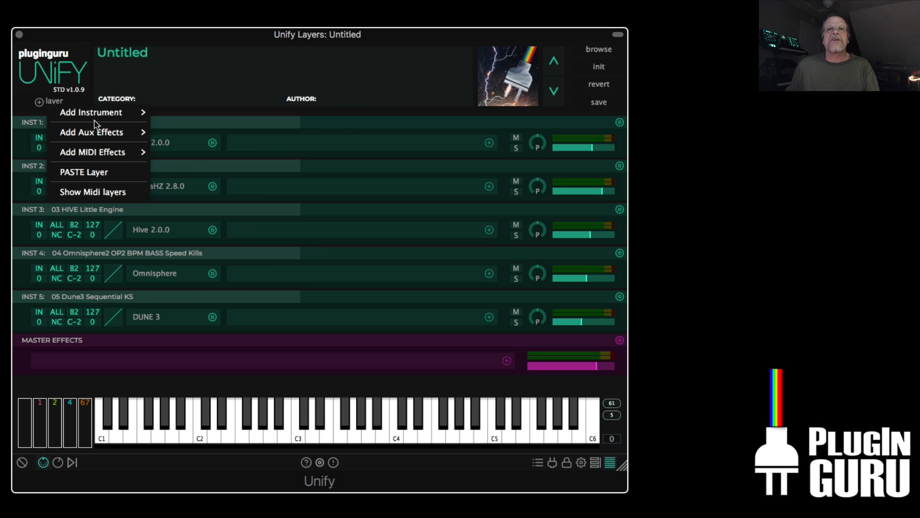
mouse_move(231, 285)
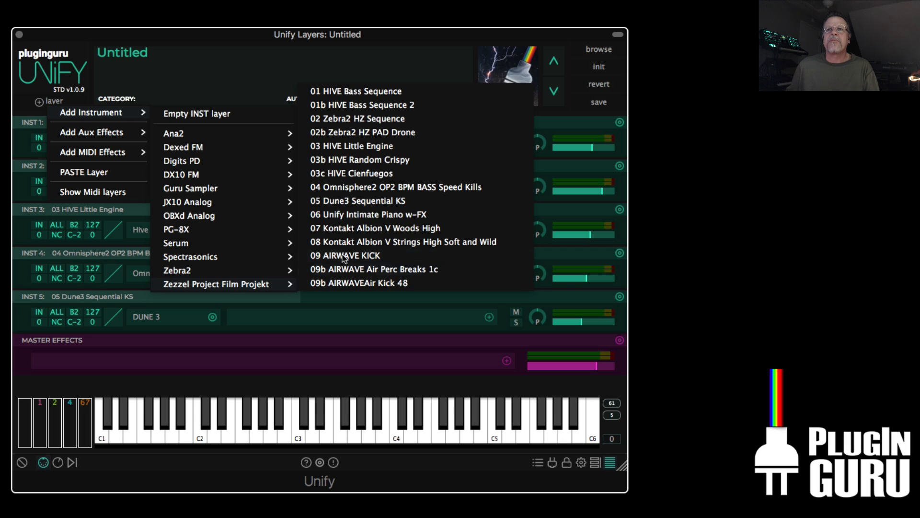
click(353, 216)
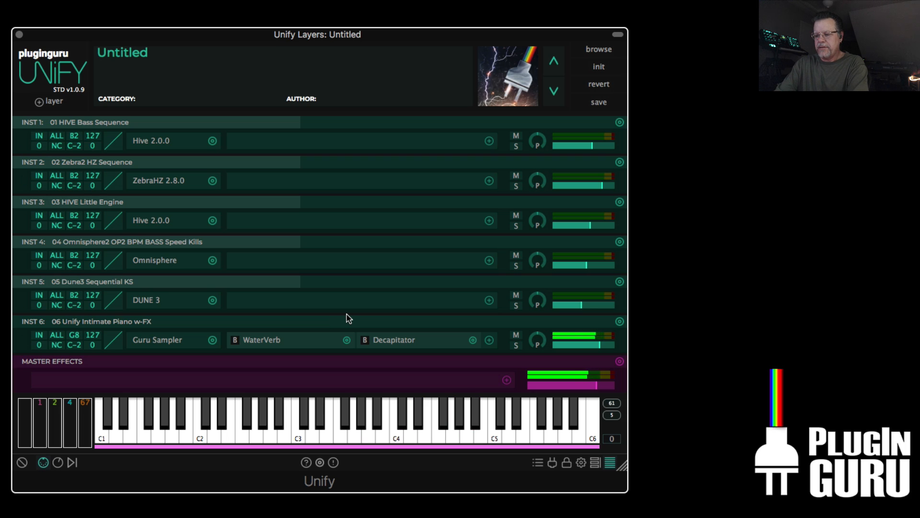
- Set the lowest key of the INST 6 Intimate Piano layer to C3
double_click(71, 346)
text(C3)
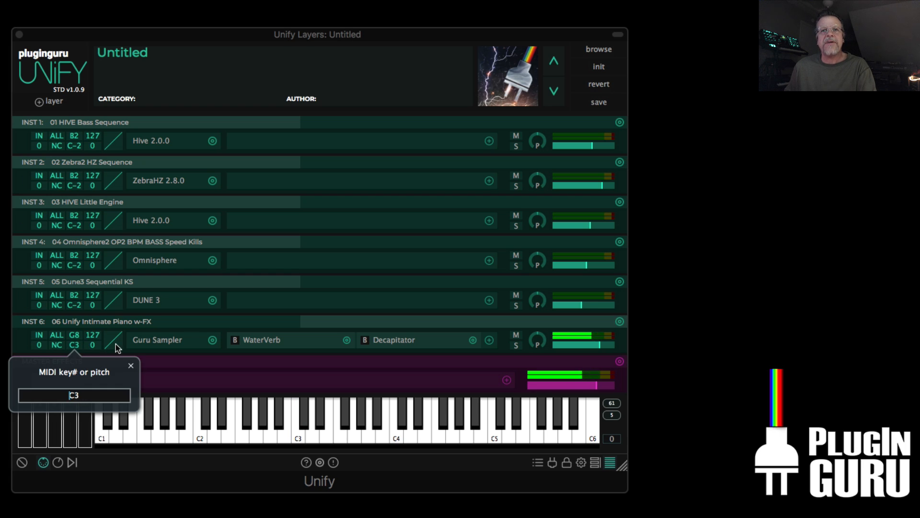
click(131, 365)
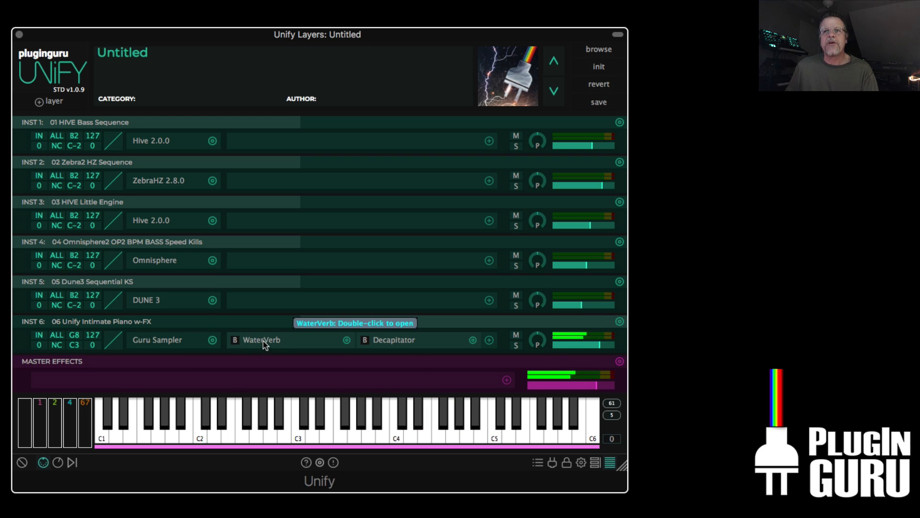
- Adjust the mix of the Decapitator effect on the INST 6 piano layer and close its editor
double_click(404, 343)
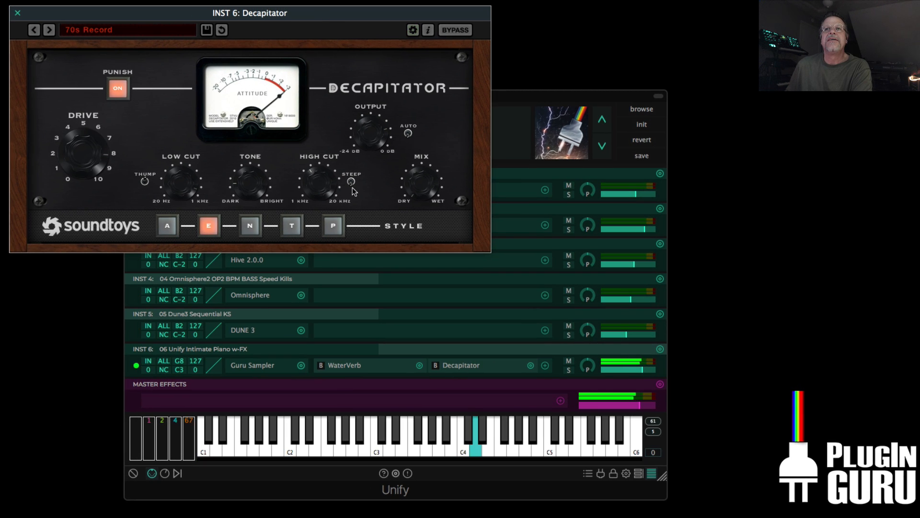
drag(424, 171, 425, 168)
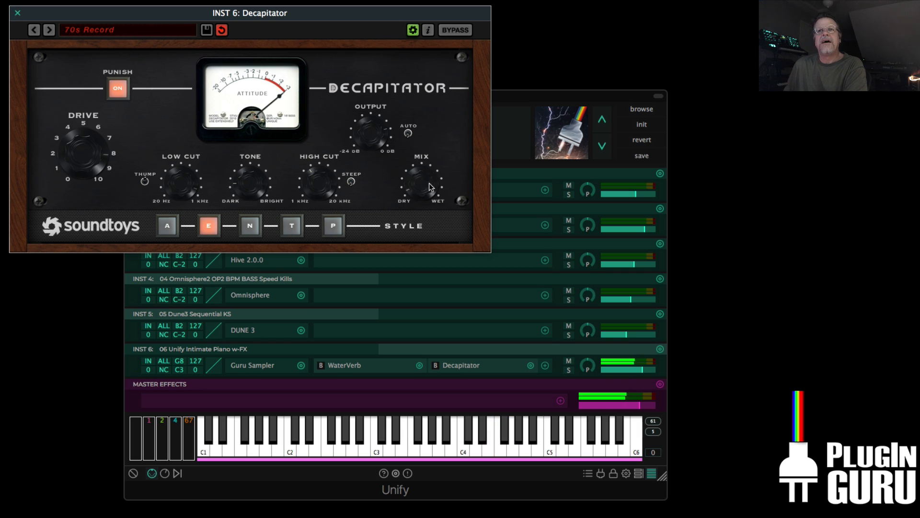
click(18, 13)
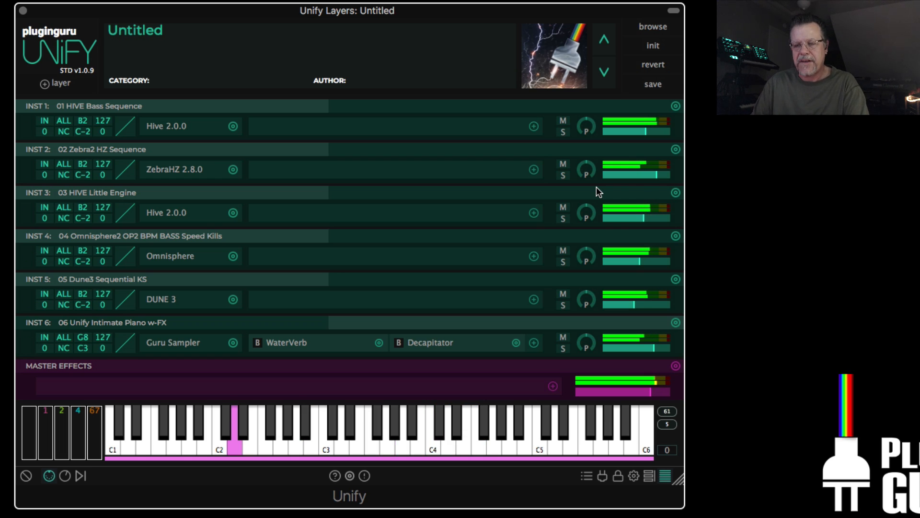
- Add the Zezzel Project Film Projekt layer "07 Kontakt Albion V Woods High" to the patch
key(space)
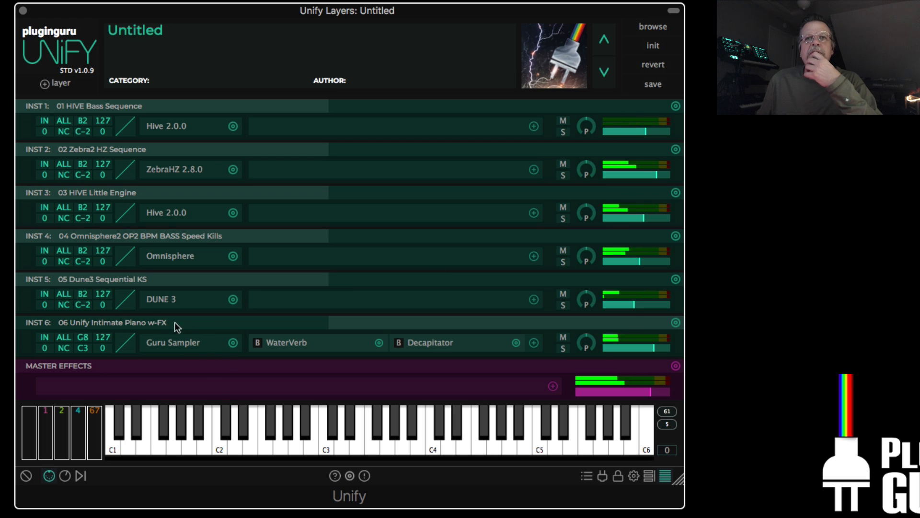
click(65, 86)
mouse_move(150, 92)
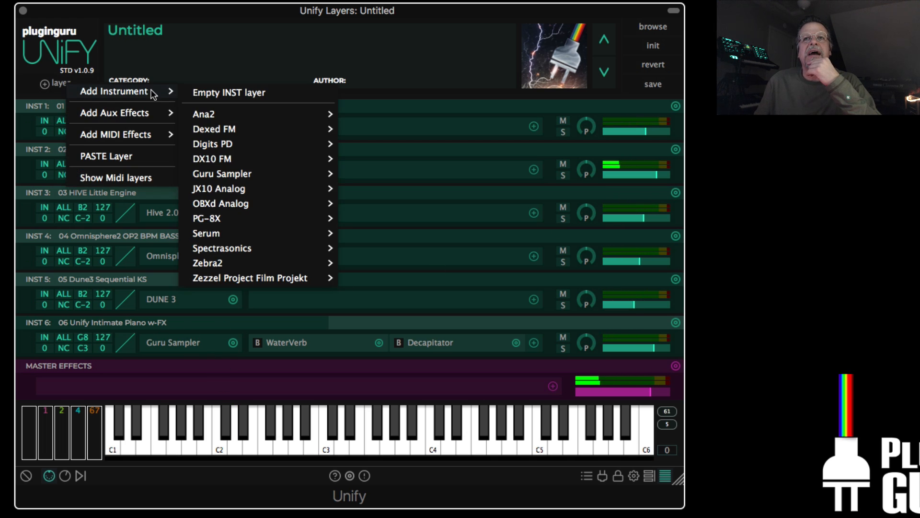
mouse_move(253, 282)
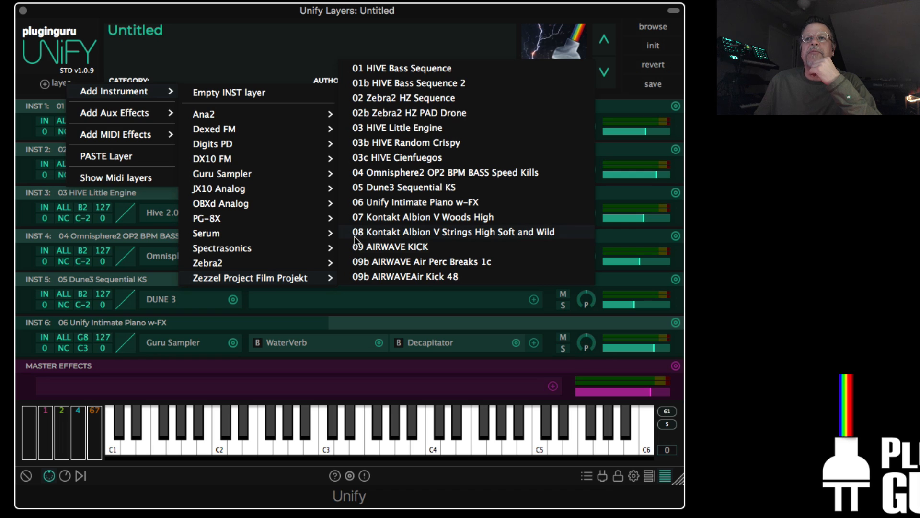
click(398, 218)
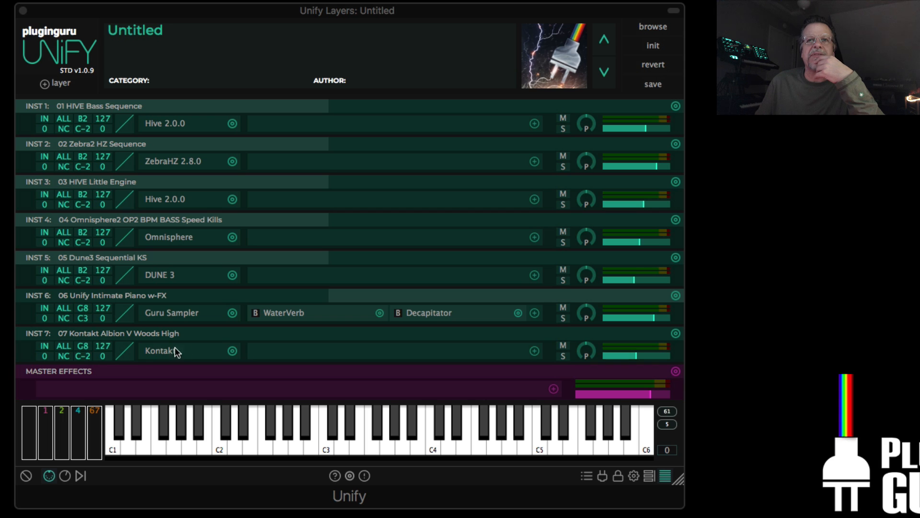
- Set the lowest key of the INST 7 Albion V Woods High layer to C3 and raise its mix level
double_click(81, 355)
text(C3)
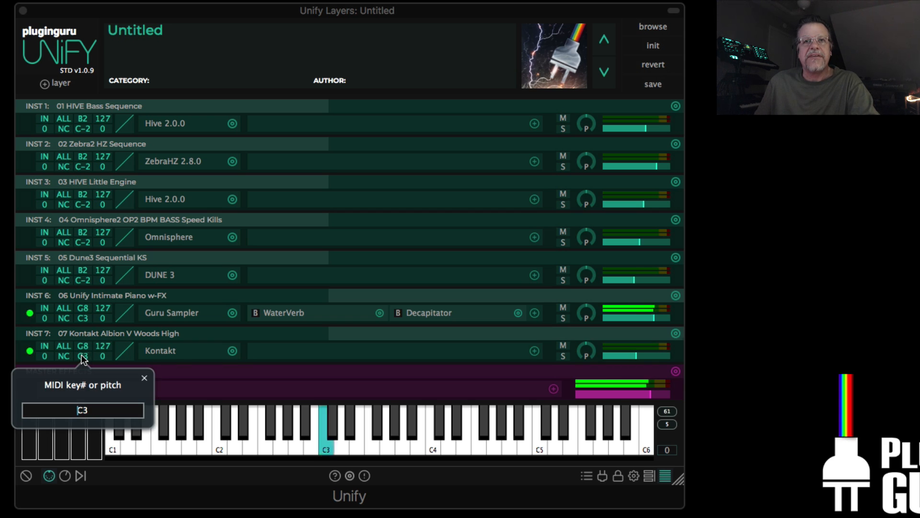
key(Return)
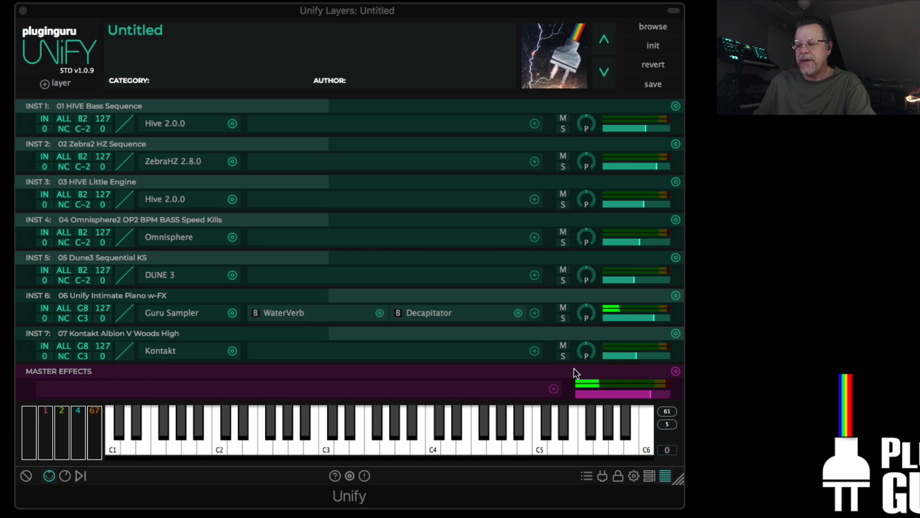
mouse_move(637, 354)
drag(637, 352, 659, 354)
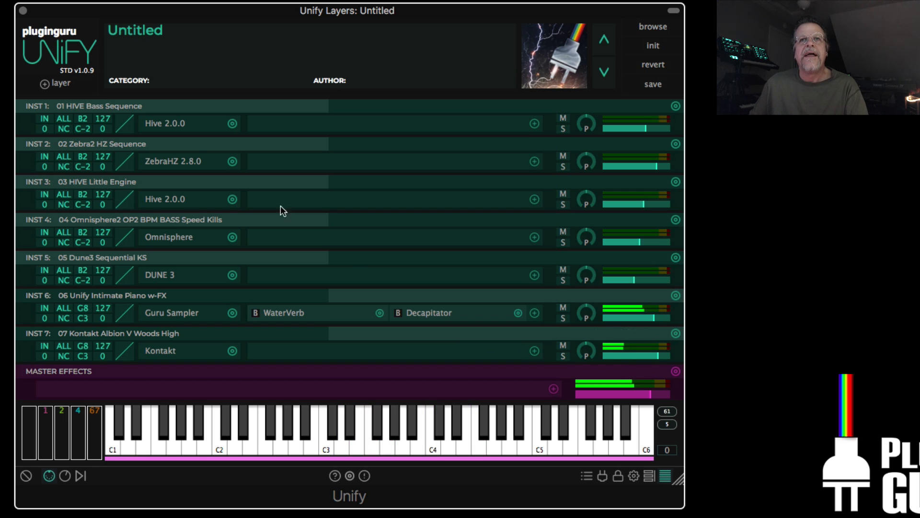
- Add the Zezzel Project Film Projekt layer "08 Kontakt Albion V Strings High Soft and Wild"
click(53, 83)
mouse_move(109, 91)
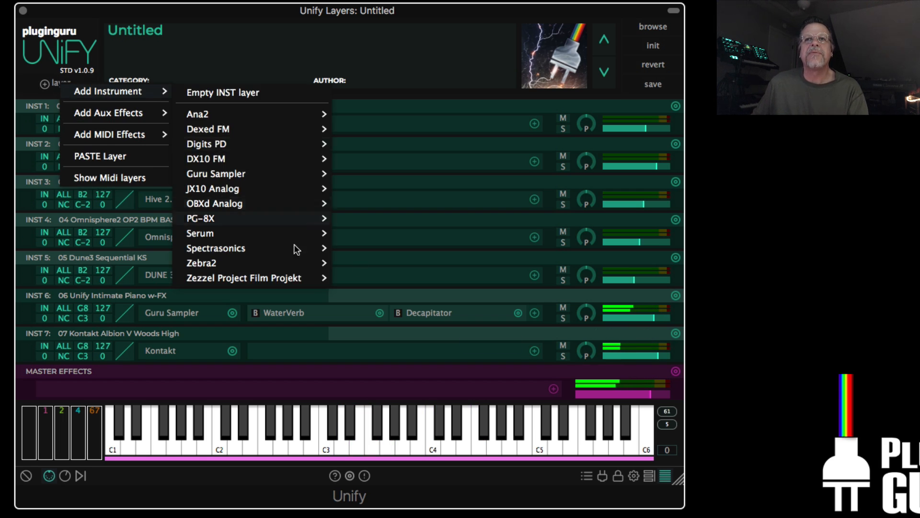
mouse_move(278, 278)
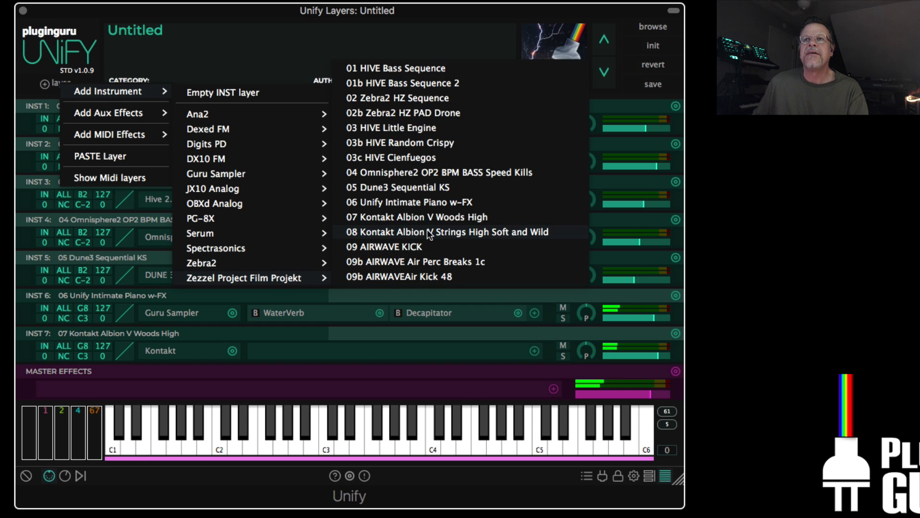
click(451, 231)
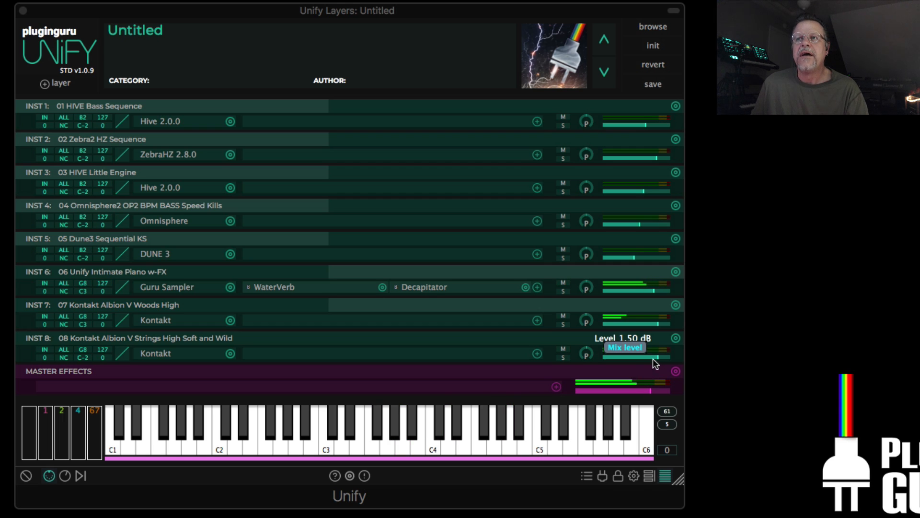
- Switch the layer list to full-height rows and raise the mix level of the INST 8 strings layer
click(582, 417)
click(648, 475)
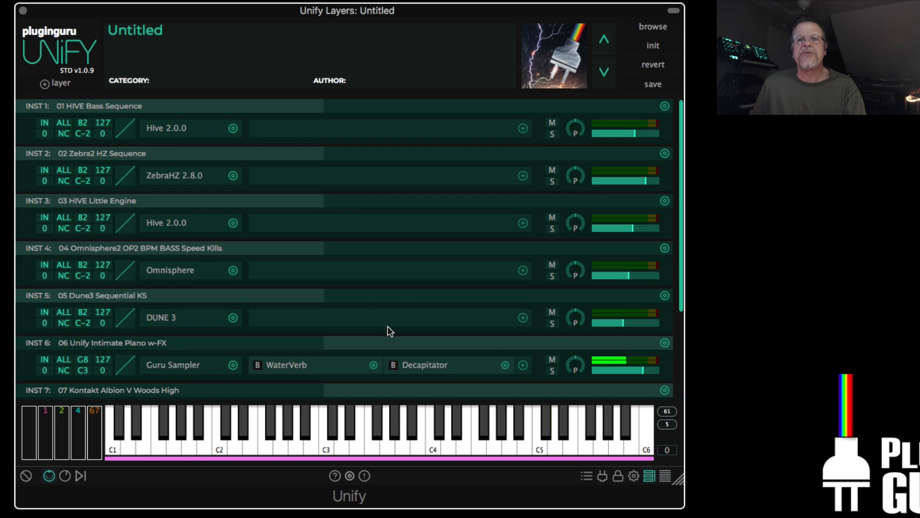
scroll(666, 335, down, 5)
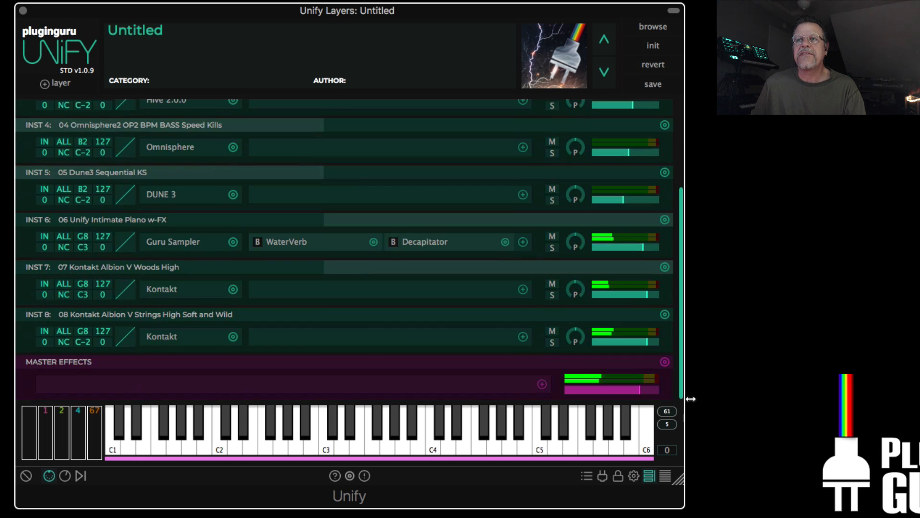
drag(643, 340, 652, 341)
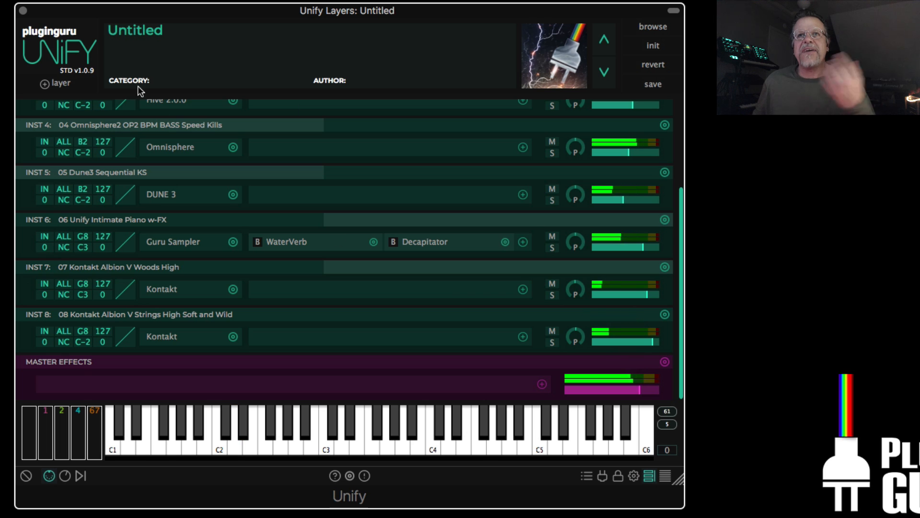
- Add the Zezzel Project Film Projekt layer "09b AIRWAVEAir Kick 48" and limit its highest key to B2
click(62, 85)
mouse_move(140, 94)
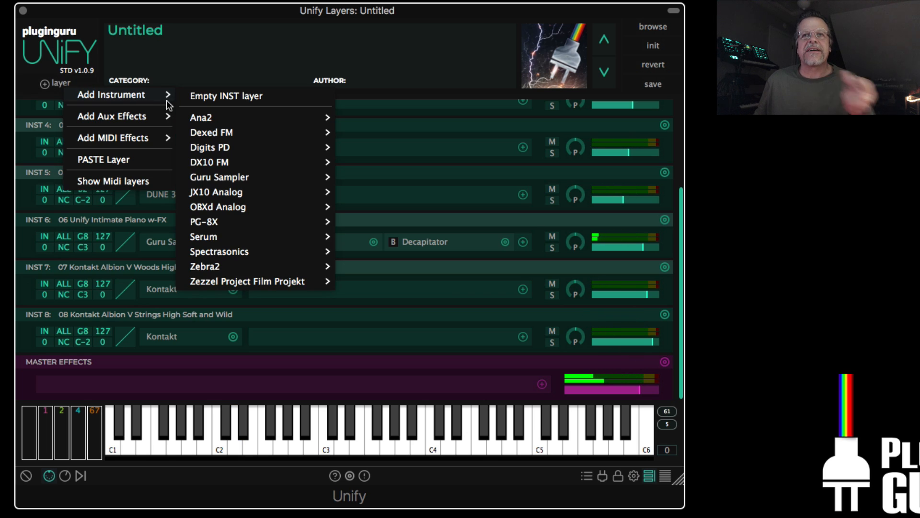
mouse_move(283, 273)
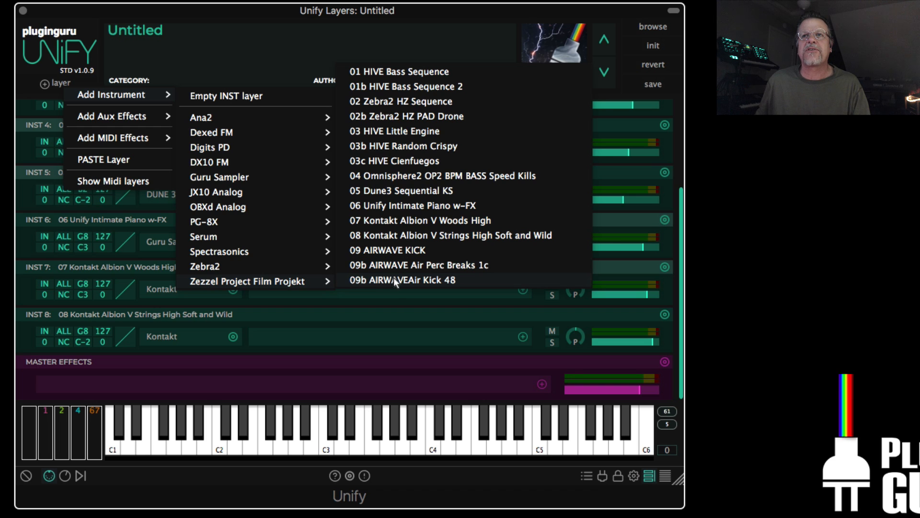
click(394, 279)
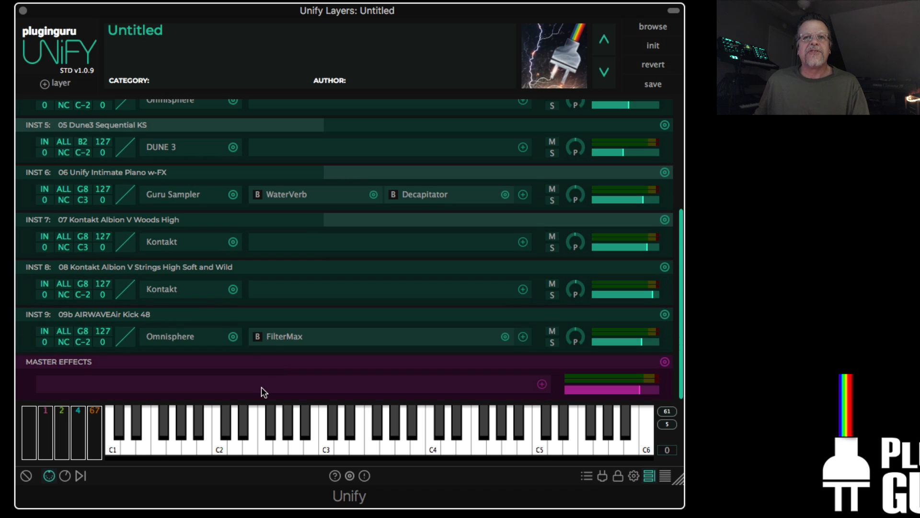
click(84, 332)
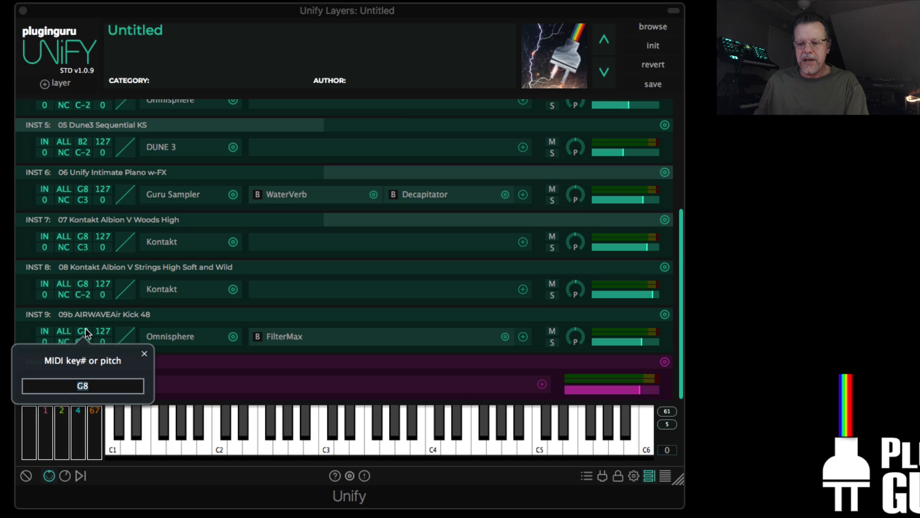
click(145, 353)
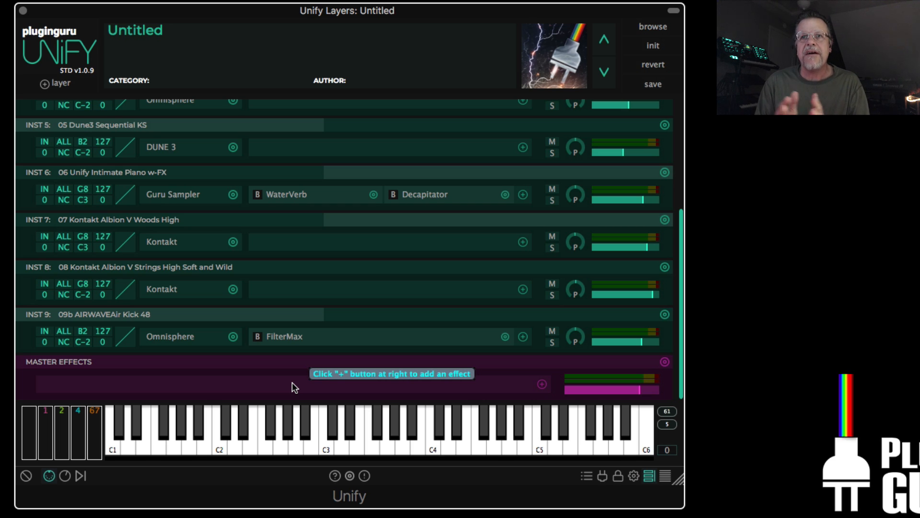
- Replace the INST 9 kick layer with the Zezzel Project Film Projekt preset "09b AIRWAVE Air Perc Breaks 1c"
click(666, 314)
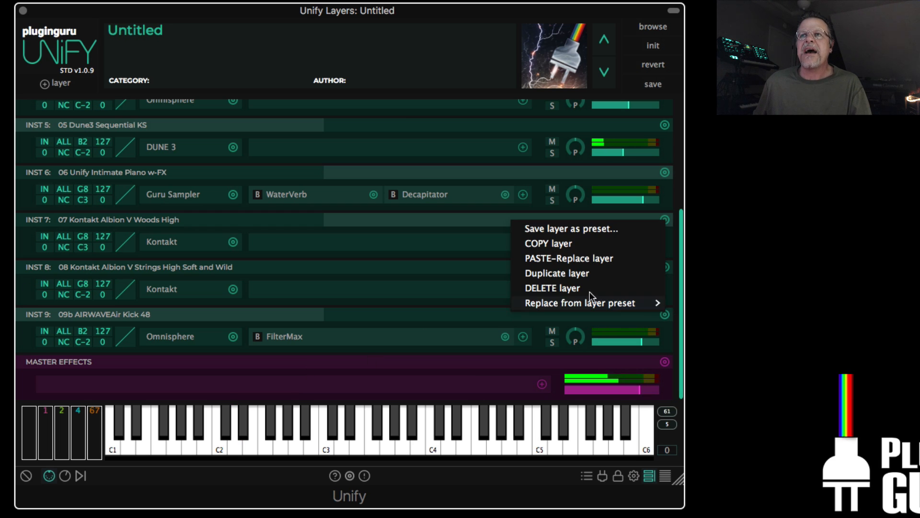
mouse_move(576, 305)
mouse_move(711, 305)
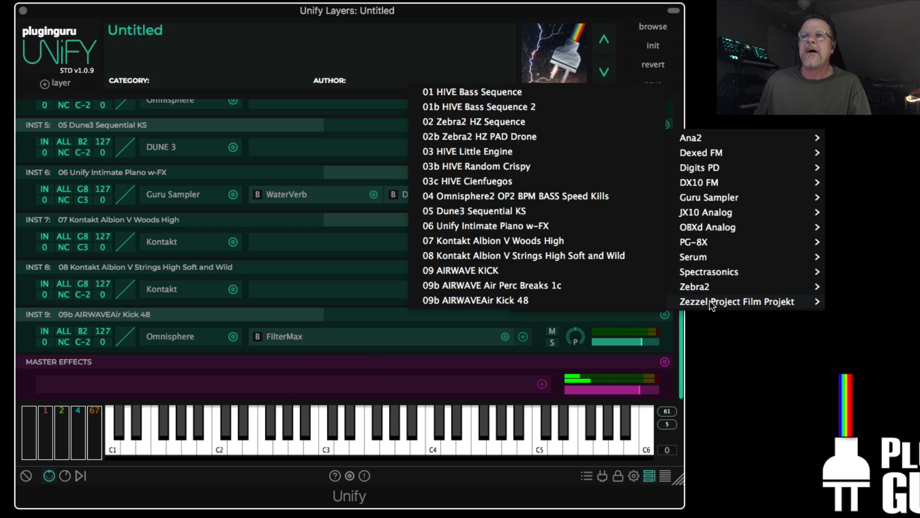
click(462, 286)
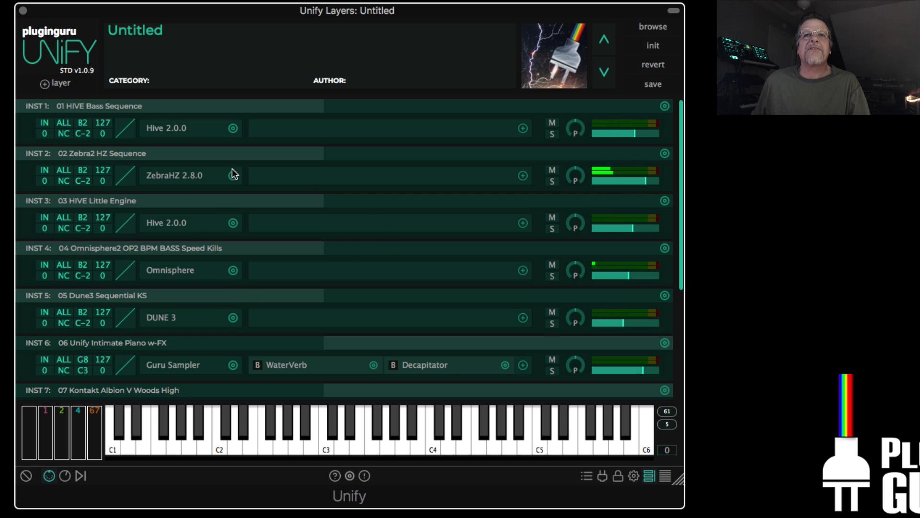
- Replace the INST 2 layer with the project preset "02b Zebra2 HZ PAD Drone" and raise its mix level
click(664, 154)
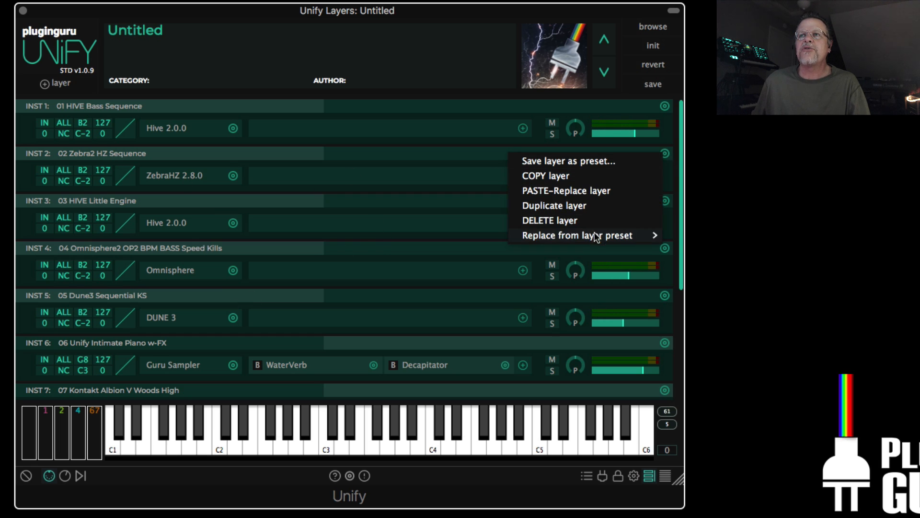
mouse_move(596, 235)
mouse_move(736, 239)
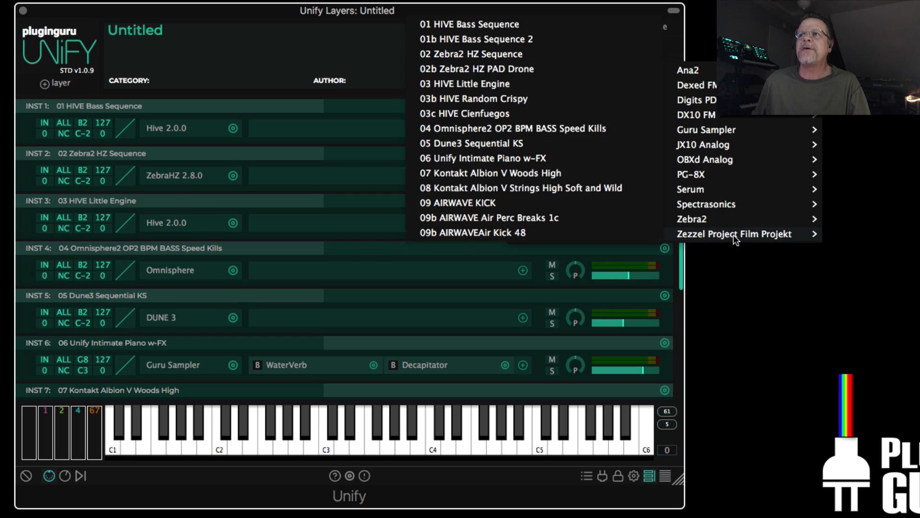
click(475, 70)
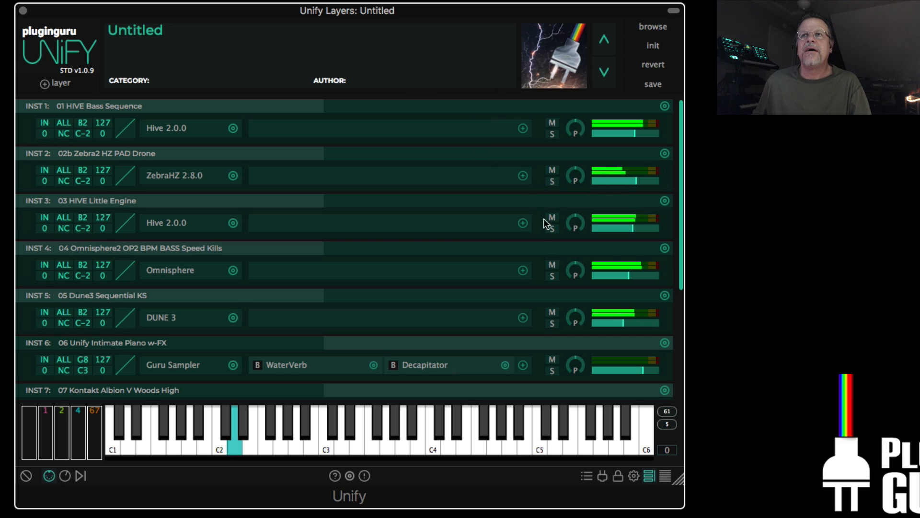
drag(631, 180, 638, 181)
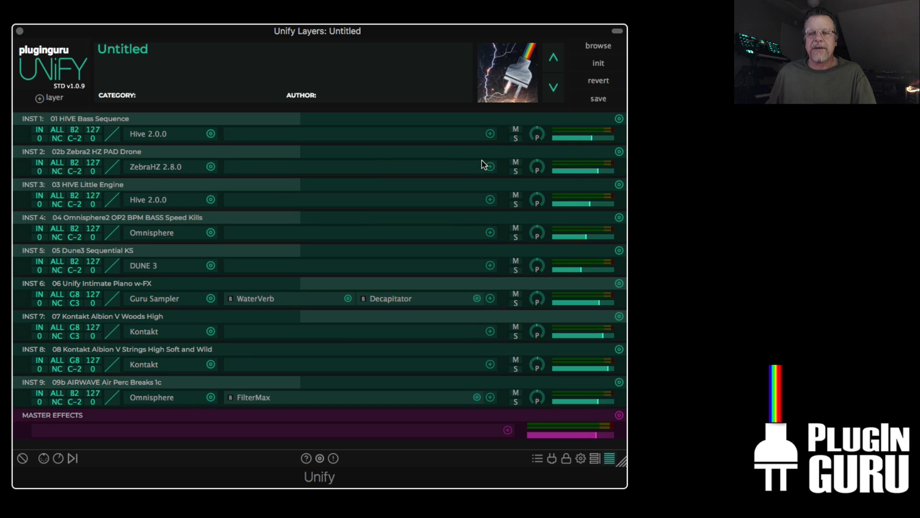
- Replace the INST 5 Dune3 layer with the project preset "05b Dune3 Metal Perc" and fine-tune its mix level
drag(575, 272, 584, 271)
click(619, 251)
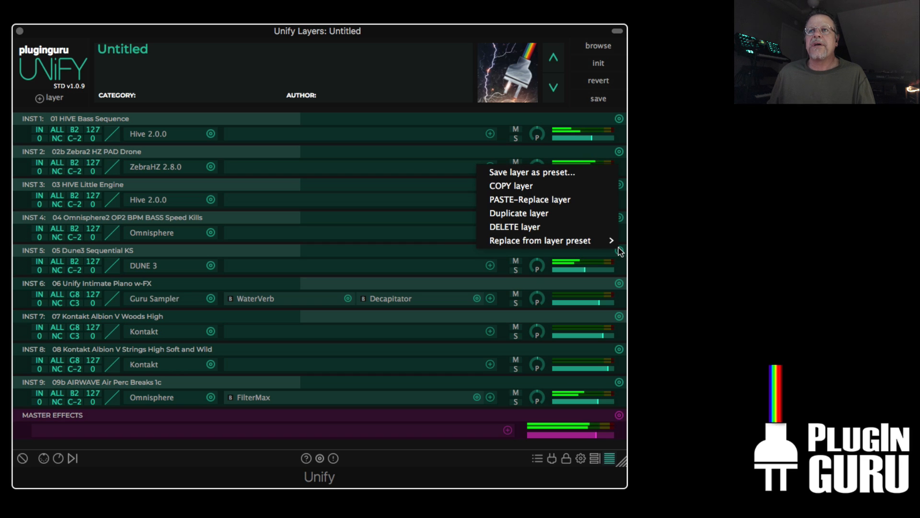
mouse_move(614, 241)
mouse_move(669, 243)
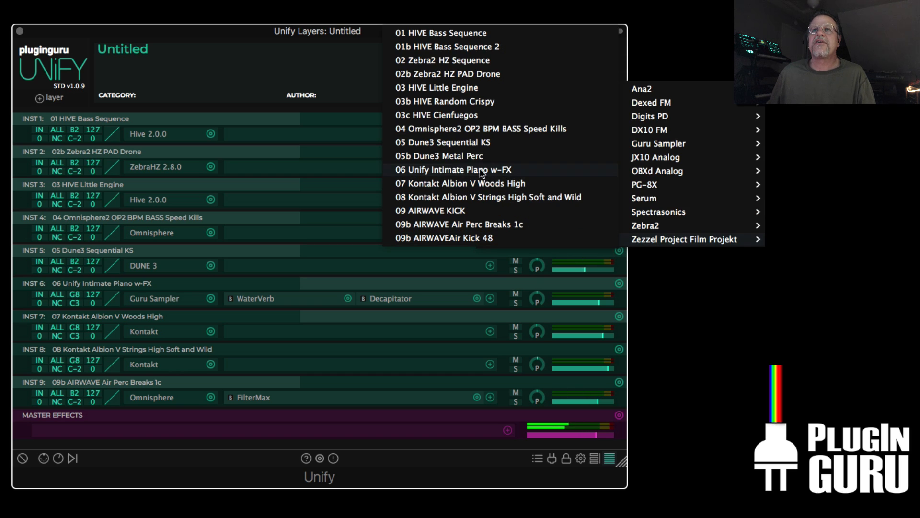
click(468, 155)
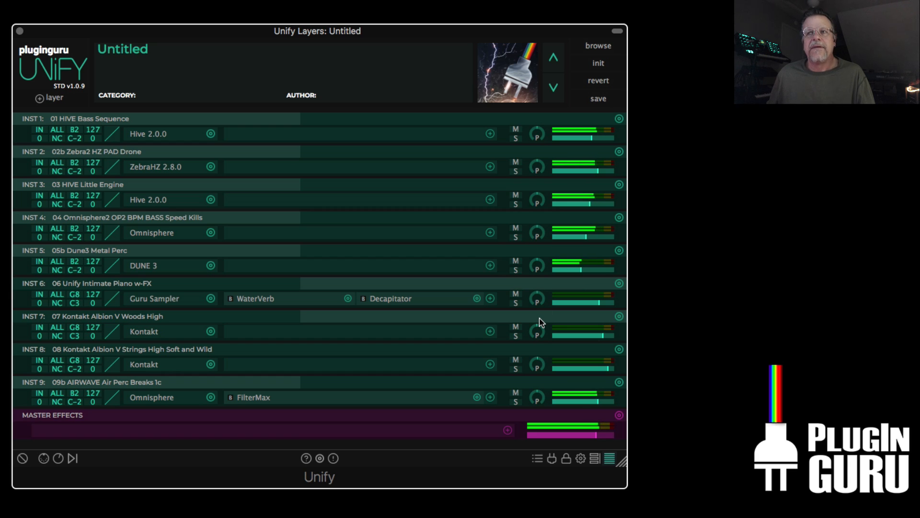
drag(582, 272, 583, 271)
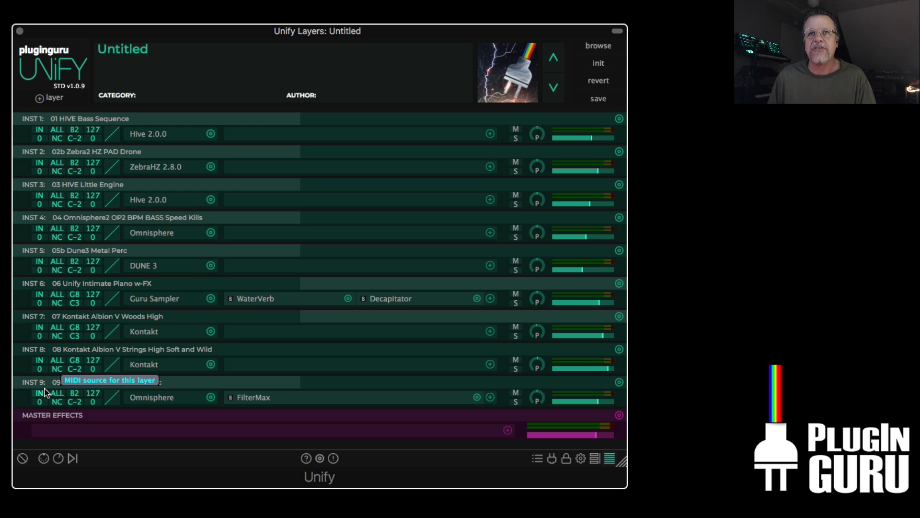
- Browse the Unify Standard Library patches and load "LATCH SPLIT - Piano Rain"
click(598, 46)
drag(796, 235, 800, 353)
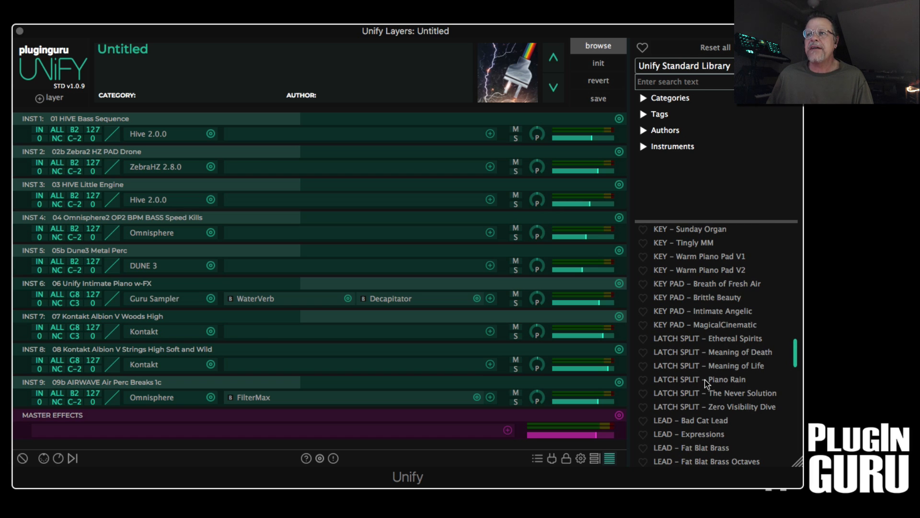
click(705, 379)
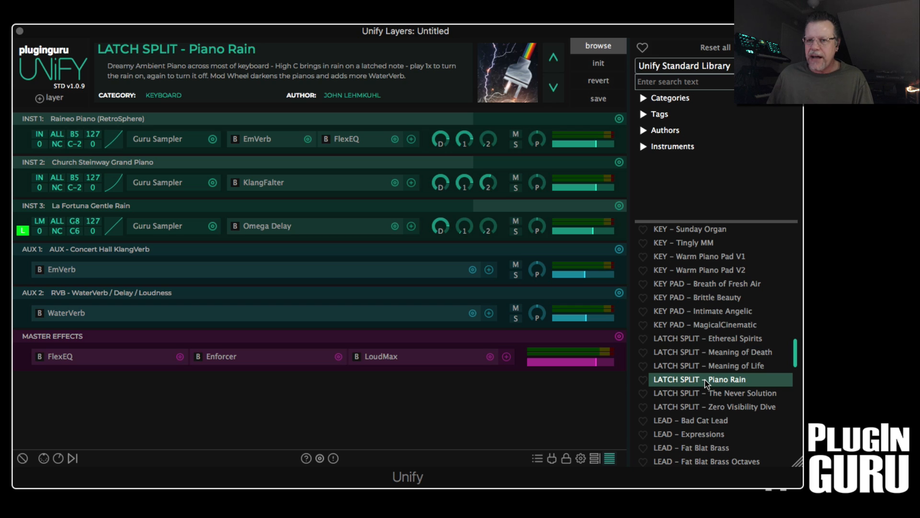